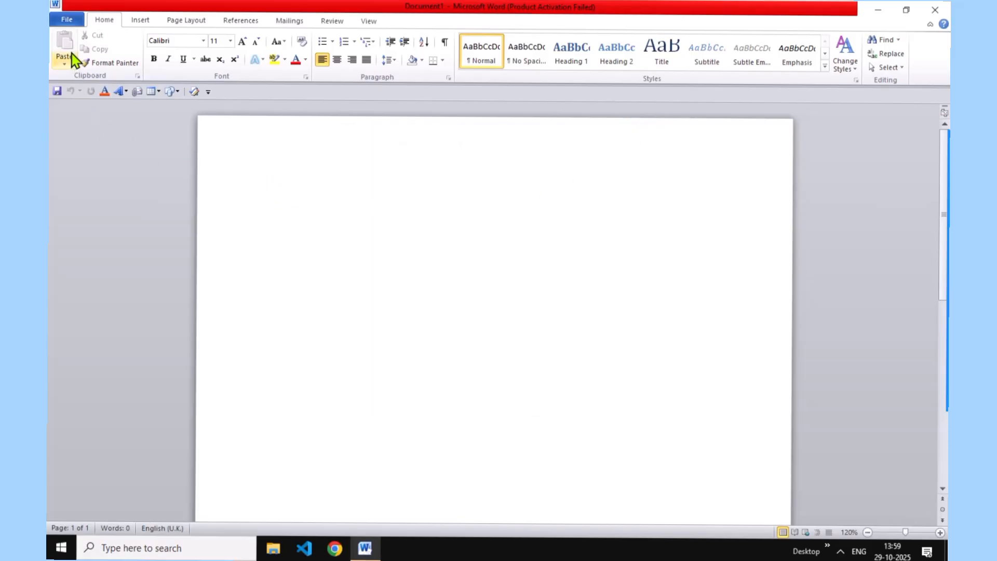
- Create a new blank document
click(66, 20)
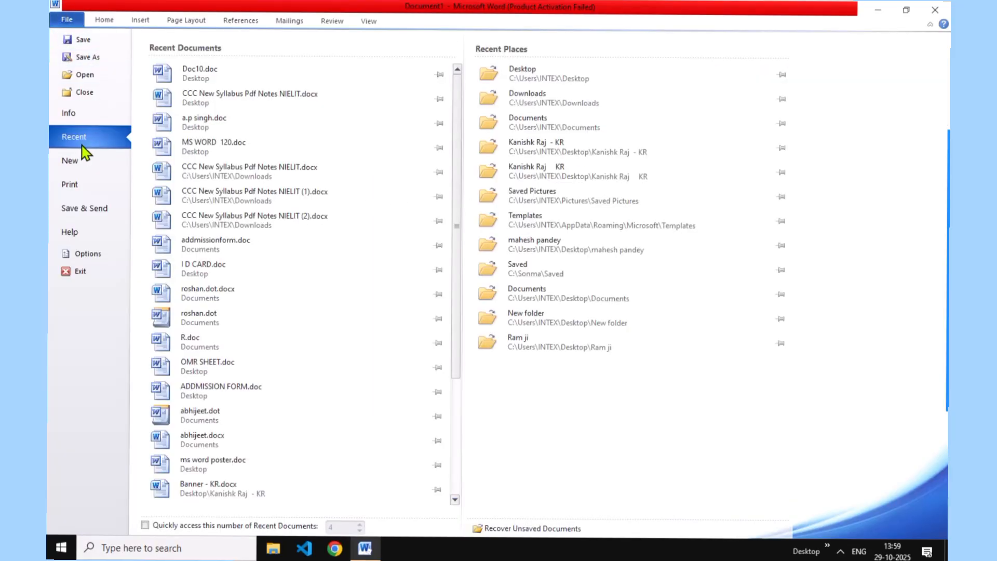
click(98, 165)
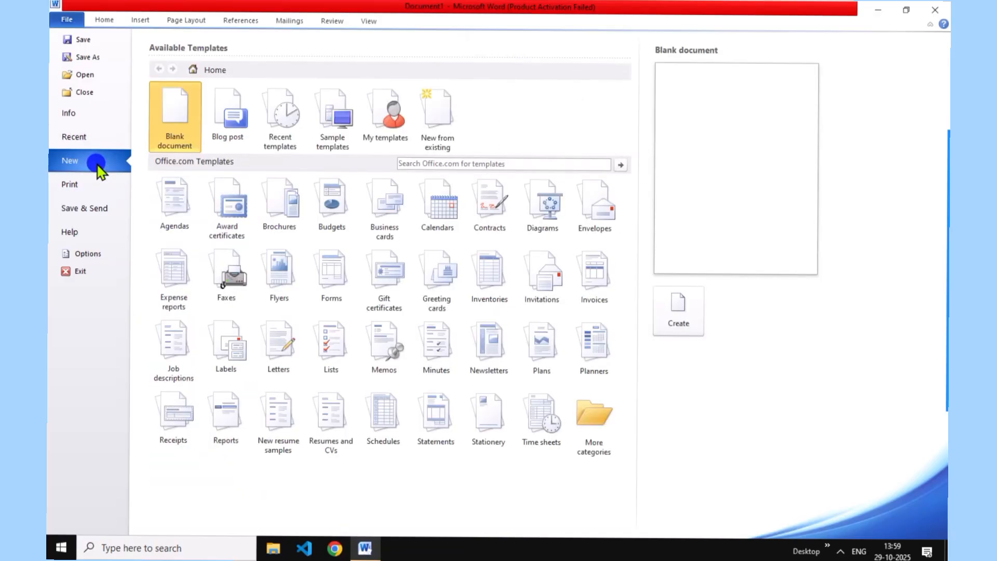
double_click(173, 136)
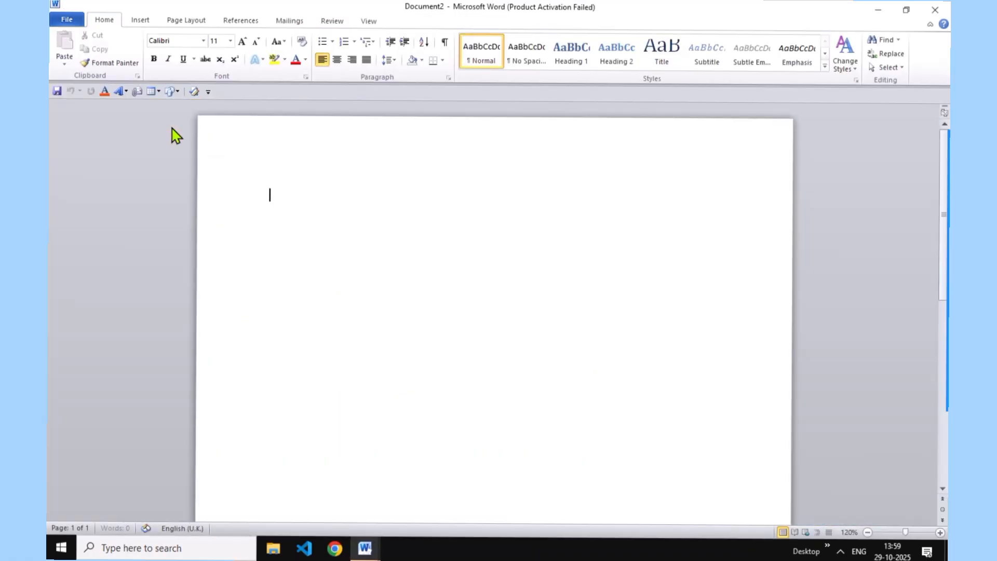
- Set the document's paper size to A4
scroll(352, 222, down, 2)
scroll(358, 231, up, 2)
scroll(371, 254, down, 2)
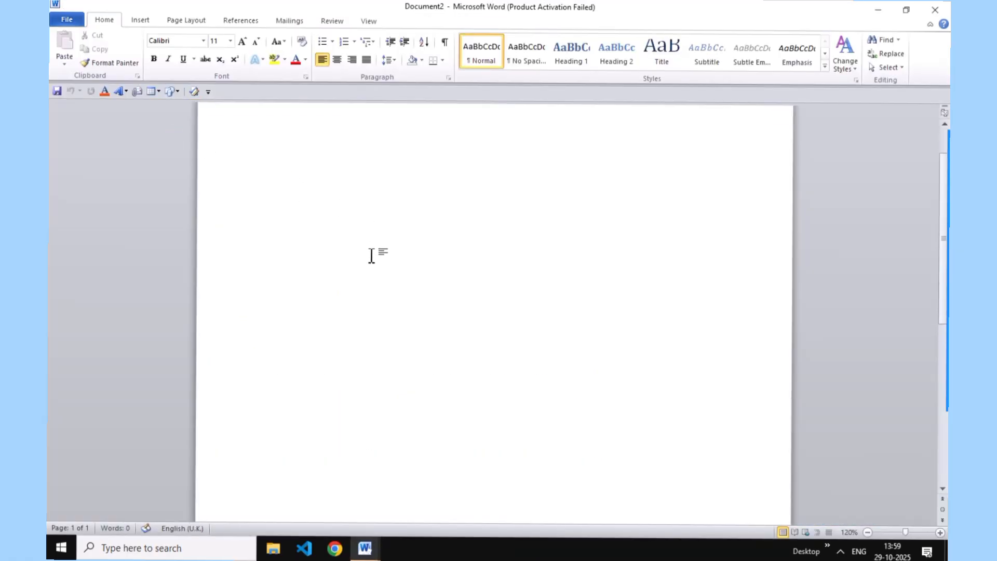
scroll(395, 259, up, 1)
click(200, 22)
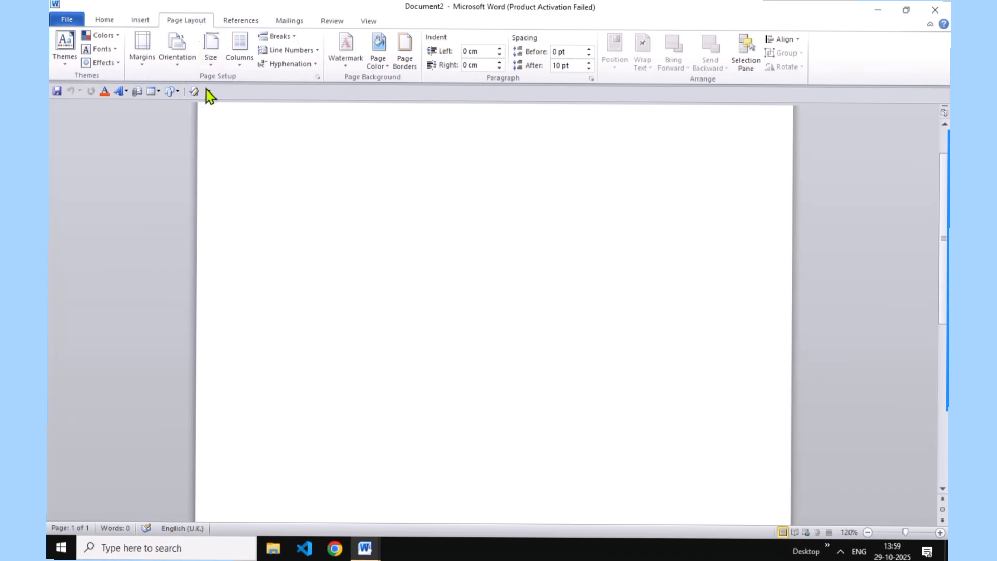
click(212, 68)
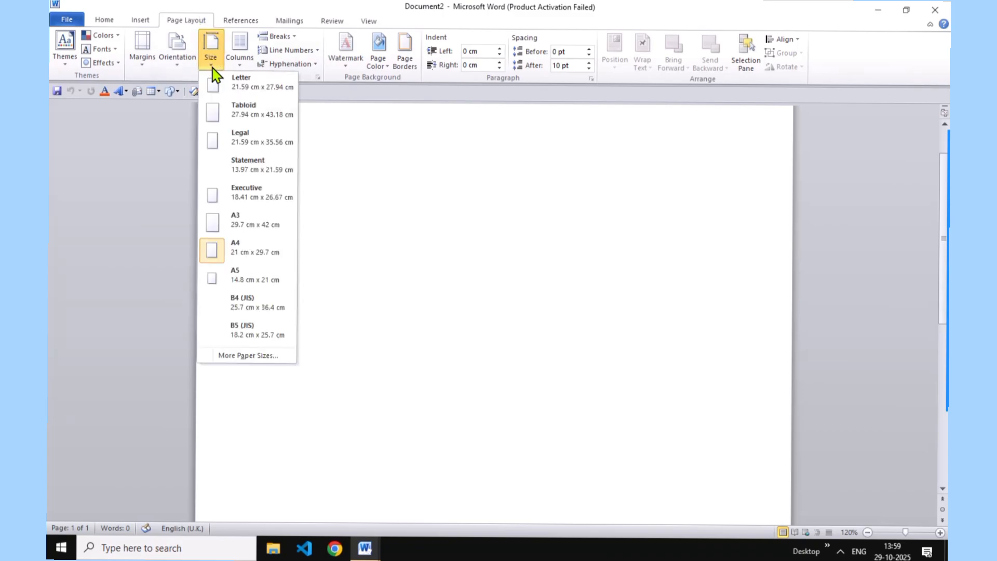
click(244, 254)
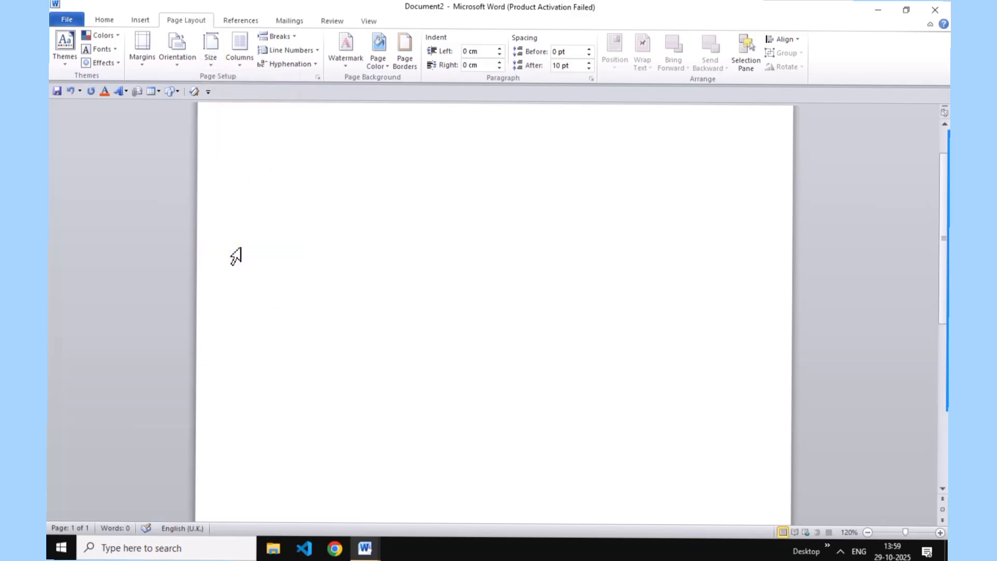
- Change the page orientation to landscape and fit the whole page in view at 80% zoom
click(178, 63)
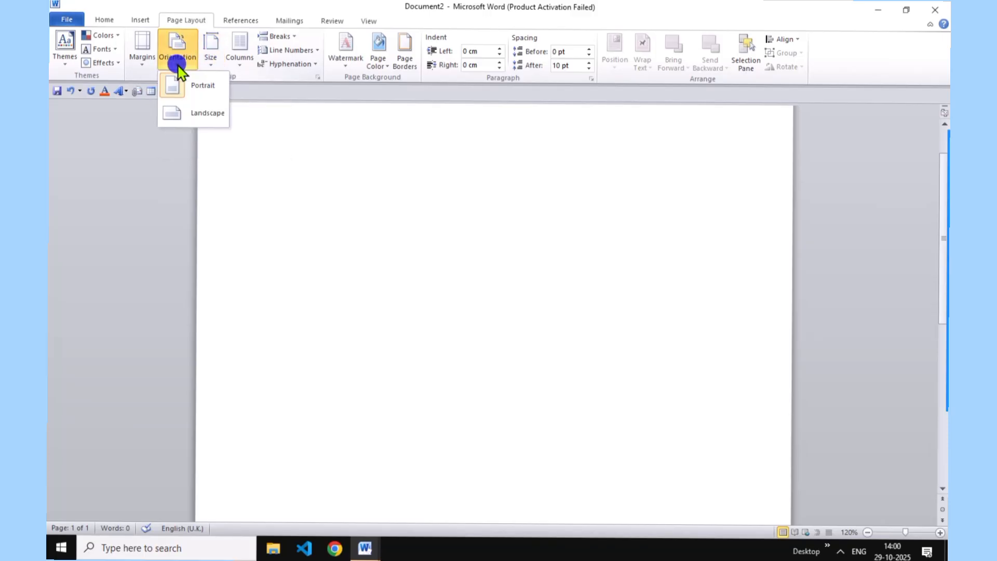
click(214, 119)
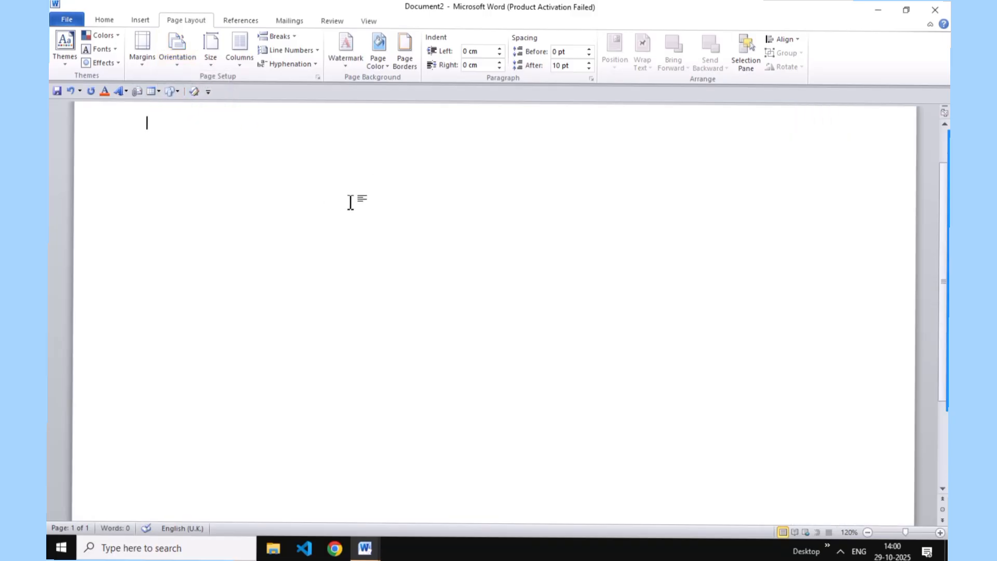
ctrl+scroll(351, 201, down, 5)
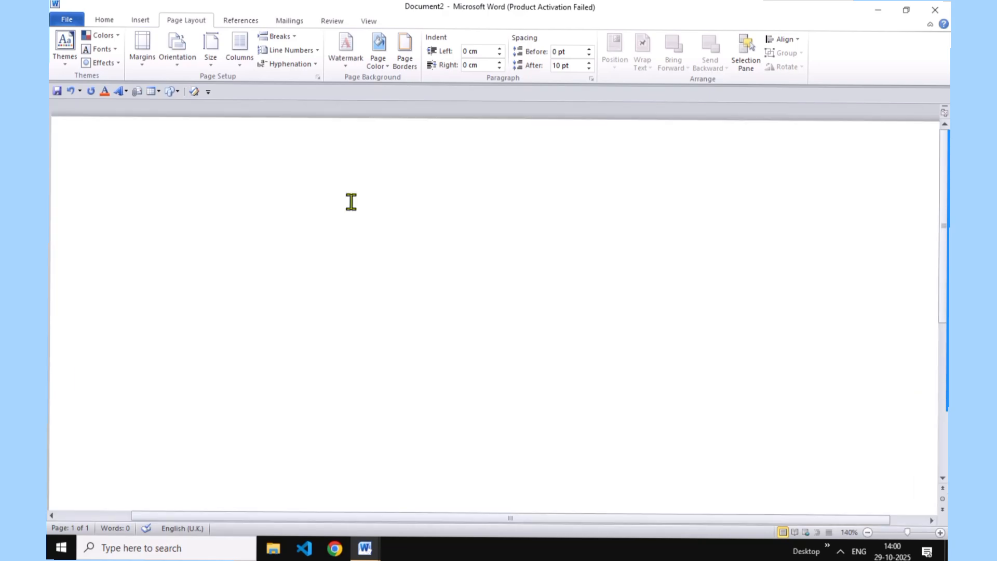
ctrl+scroll(351, 202, up, 1)
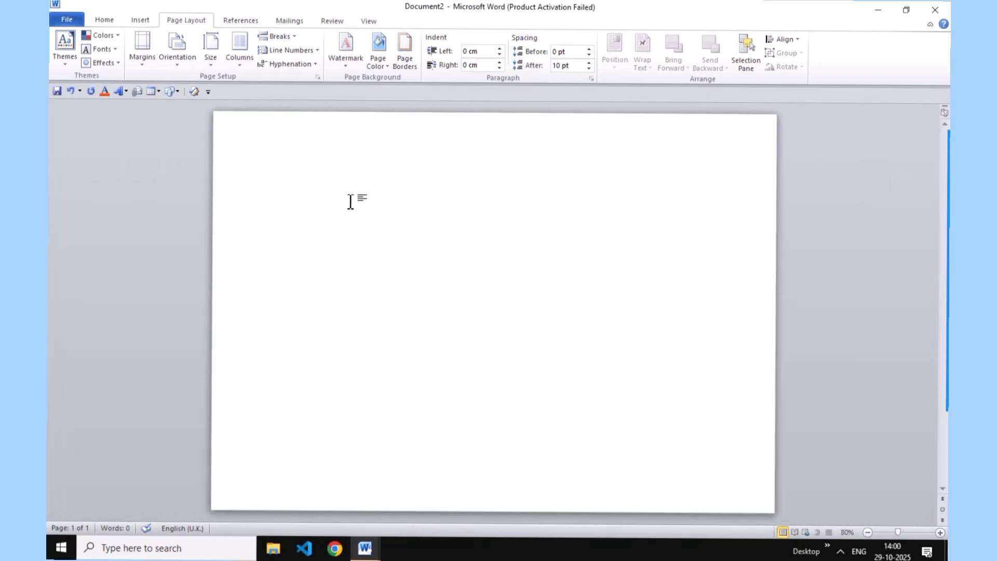
ctrl+scroll(351, 202, down, 1)
ctrl+scroll(350, 202, down, 2)
ctrl+scroll(351, 202, up, 3)
ctrl+scroll(351, 202, down, 2)
ctrl+scroll(350, 201, up, 2)
- Draw a Flowchart Manual Input shape about 11.48 cm wide and 8.84 cm high in the lower middle of the page
click(142, 20)
click(232, 65)
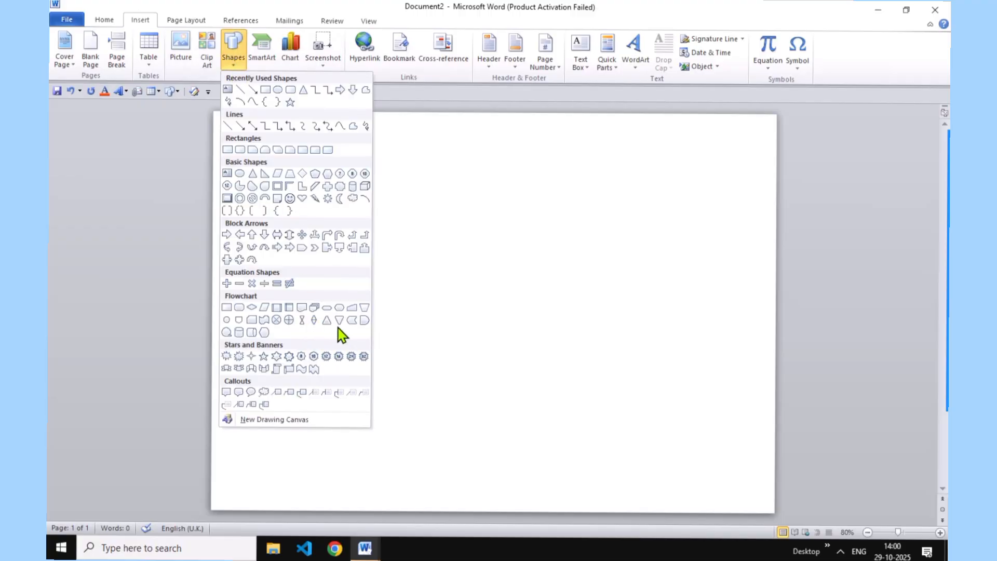
click(351, 307)
drag(366, 309, 583, 476)
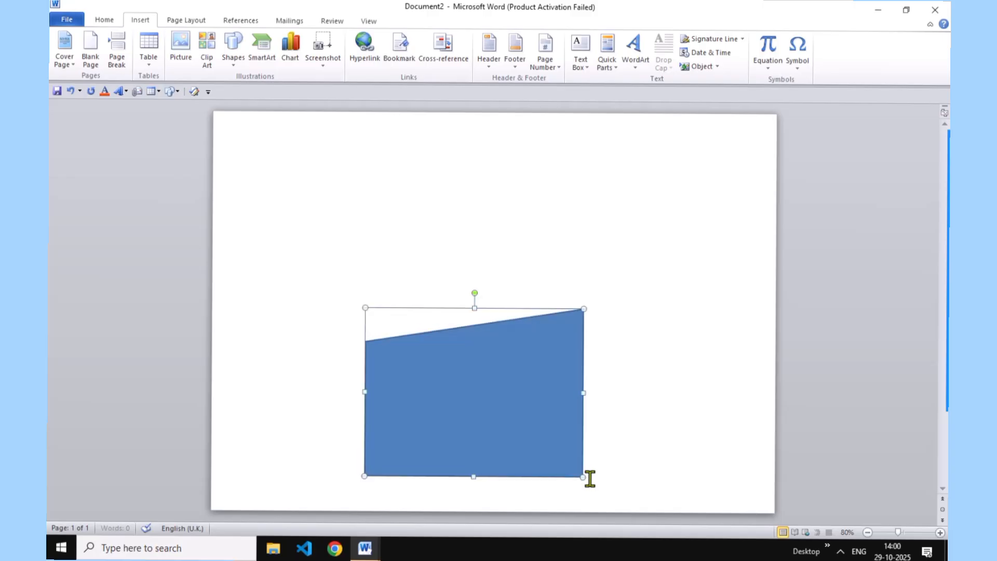
- Rotate the shape 90° clockwise and fit it along the page's left side, about 20.02 cm tall and 9.76 cm across
drag(477, 292, 597, 407)
drag(494, 391, 338, 290)
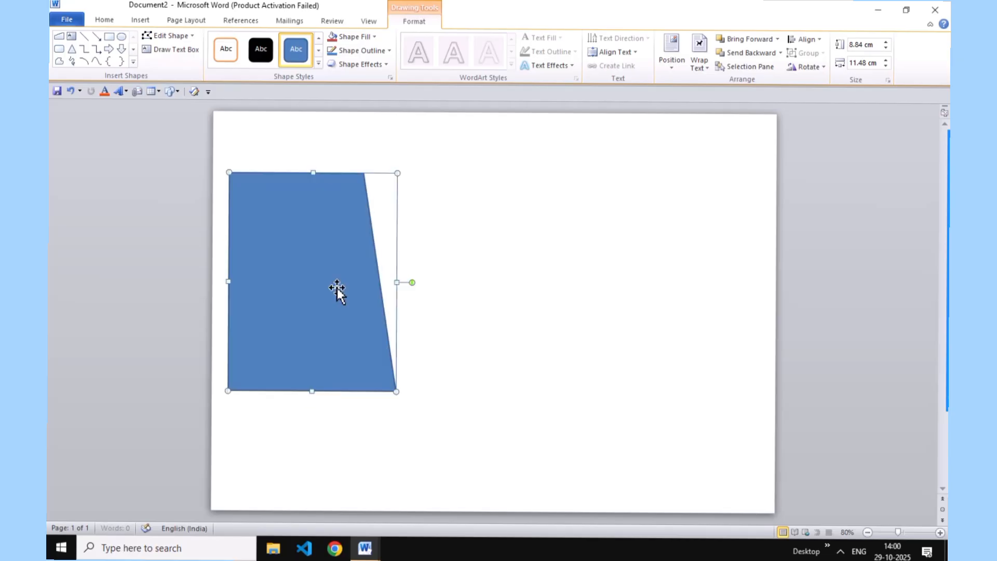
drag(312, 173, 312, 120)
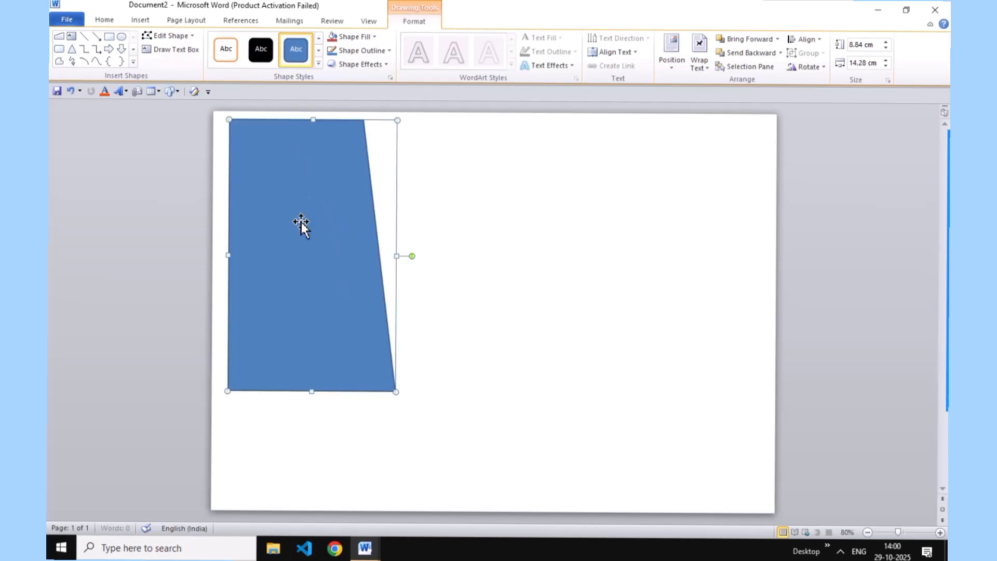
drag(311, 389, 319, 499)
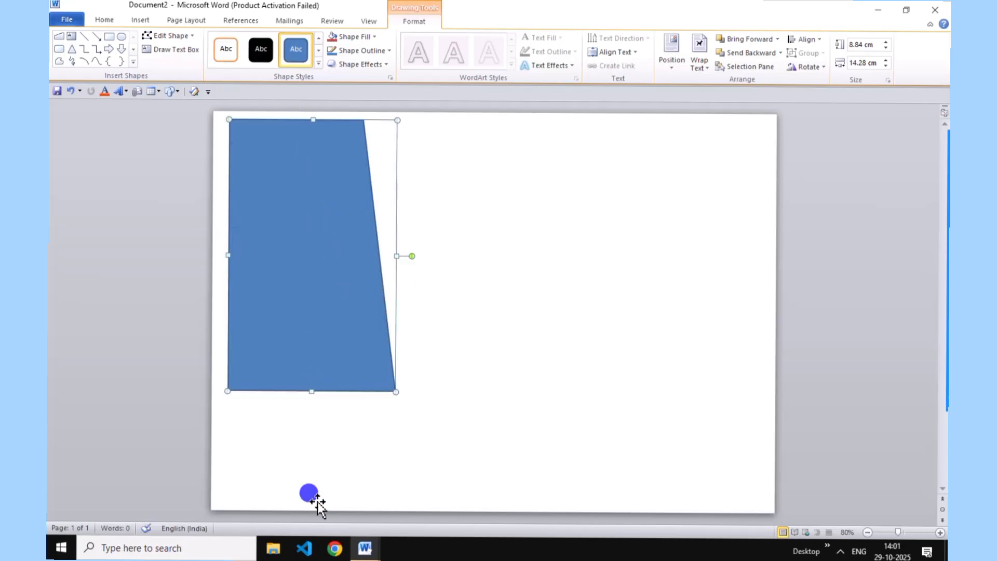
drag(316, 226, 323, 120)
drag(234, 311, 214, 311)
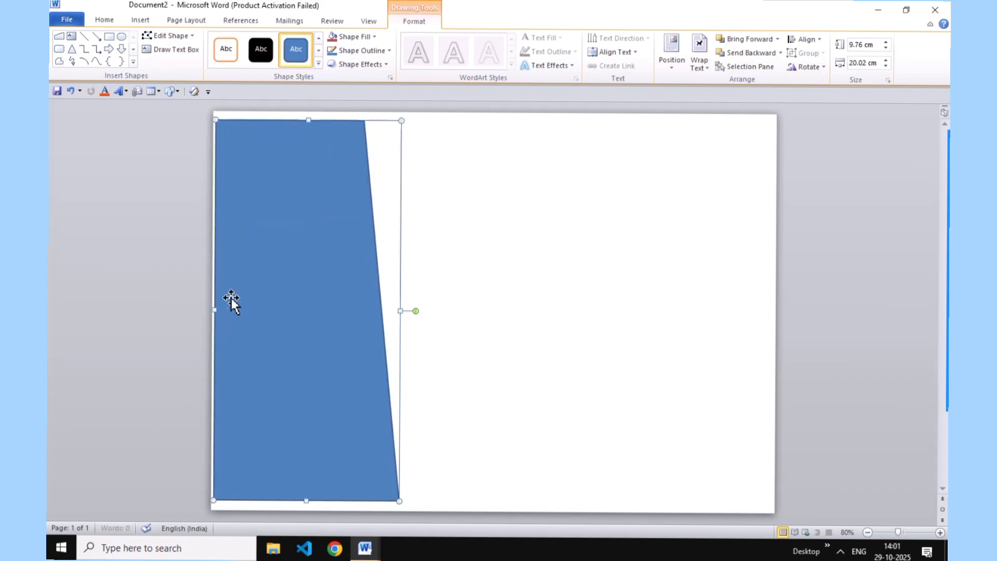
- Extend and nudge the shape to meet the page's top, left and bottom edges, making it about 21.14 cm tall
click(309, 117)
click(296, 143)
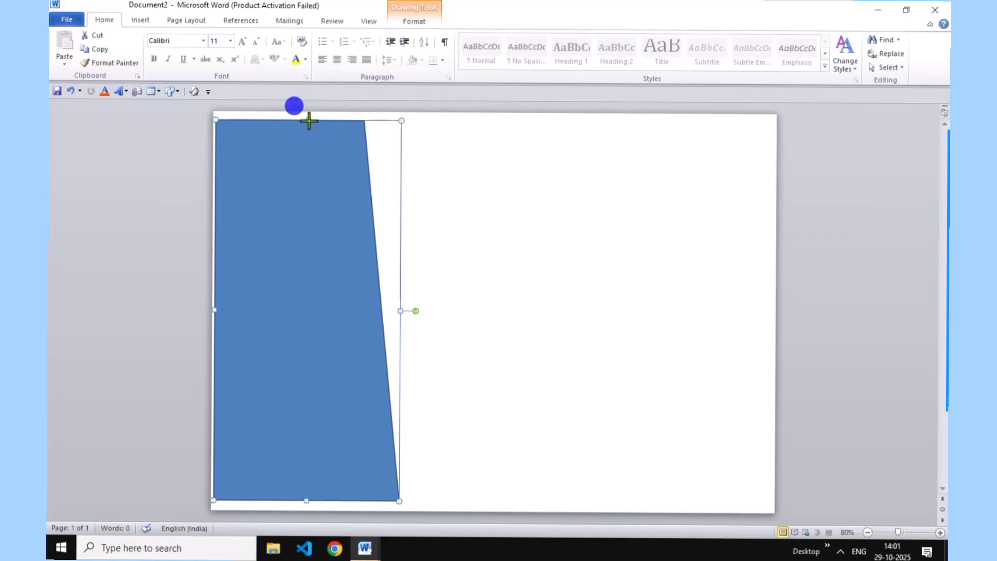
drag(309, 120, 308, 111)
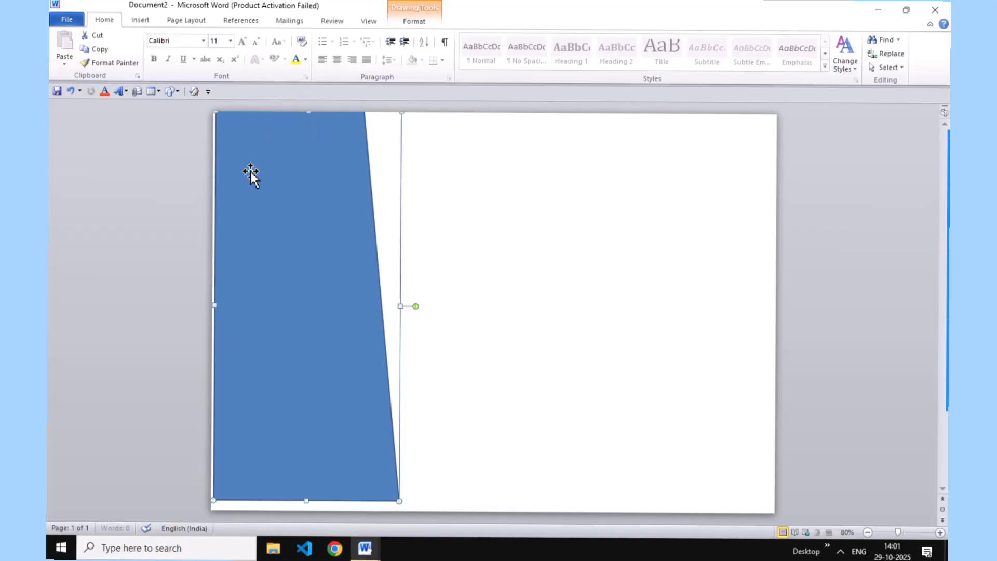
key(ctrl+Left)
key(ctrl+Left)
key(ctrl+Left)
key(ctrl+Left)
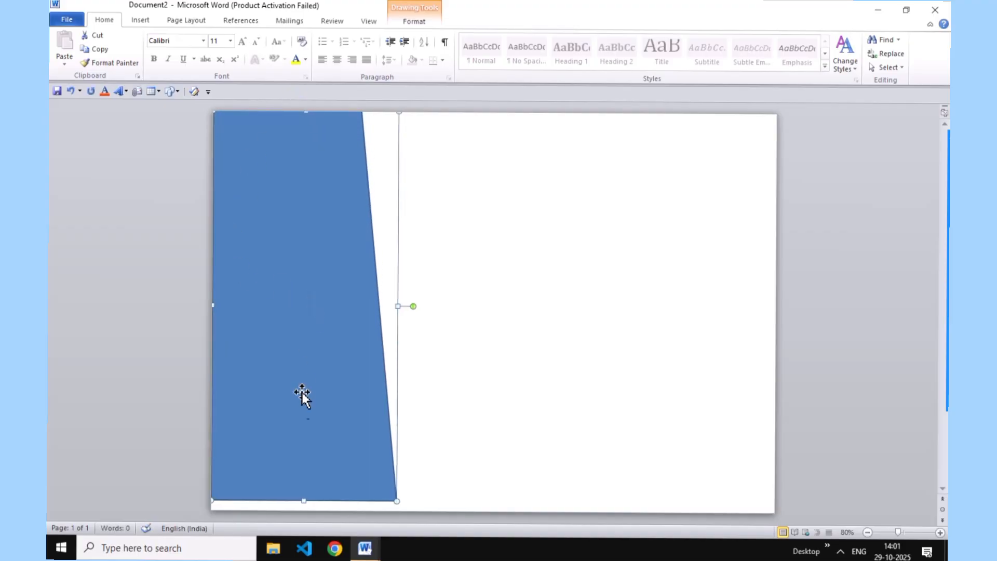
drag(304, 500, 305, 510)
- Edit the shape's points to bend its slanted edge inward into a smooth S-curve
click(412, 24)
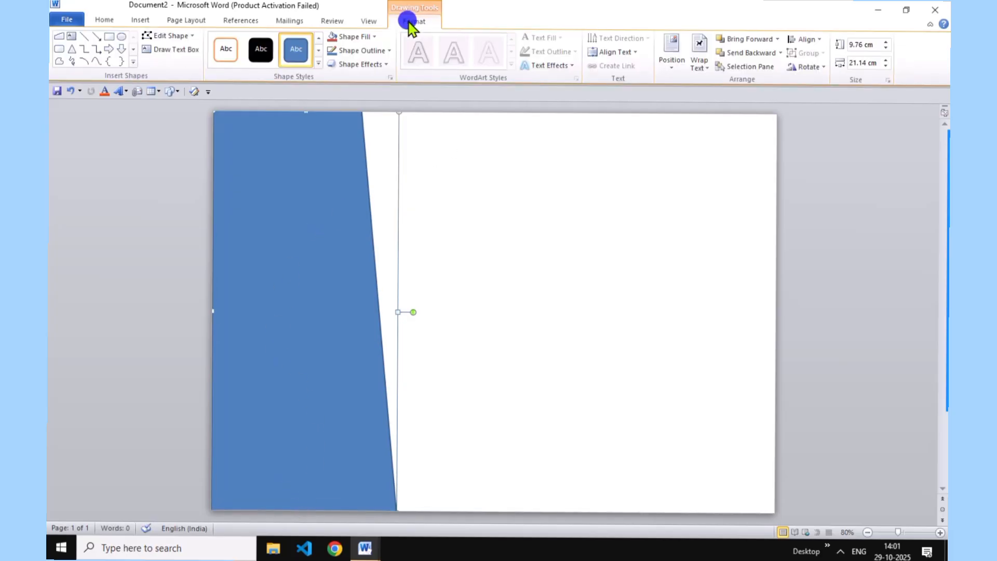
click(185, 35)
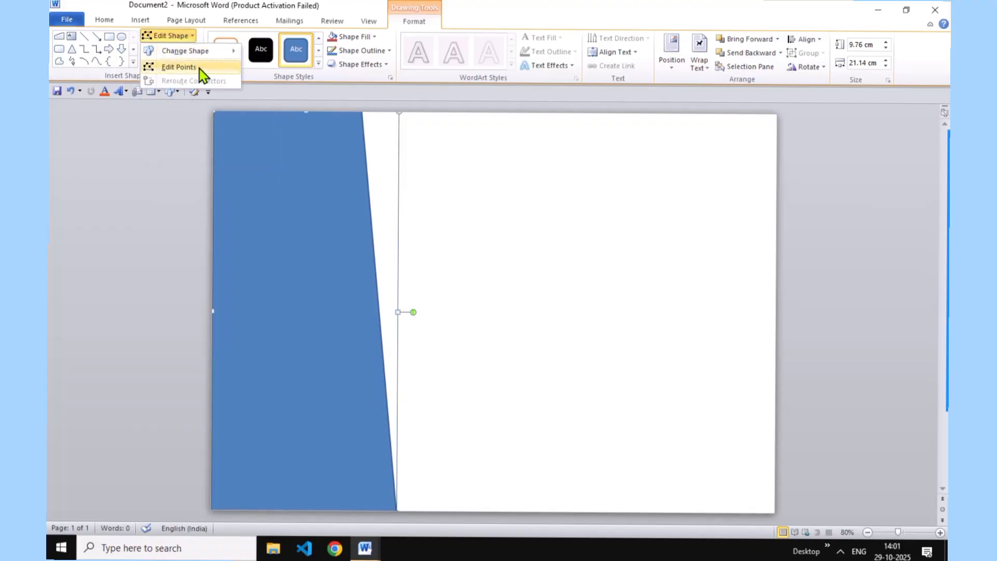
click(179, 67)
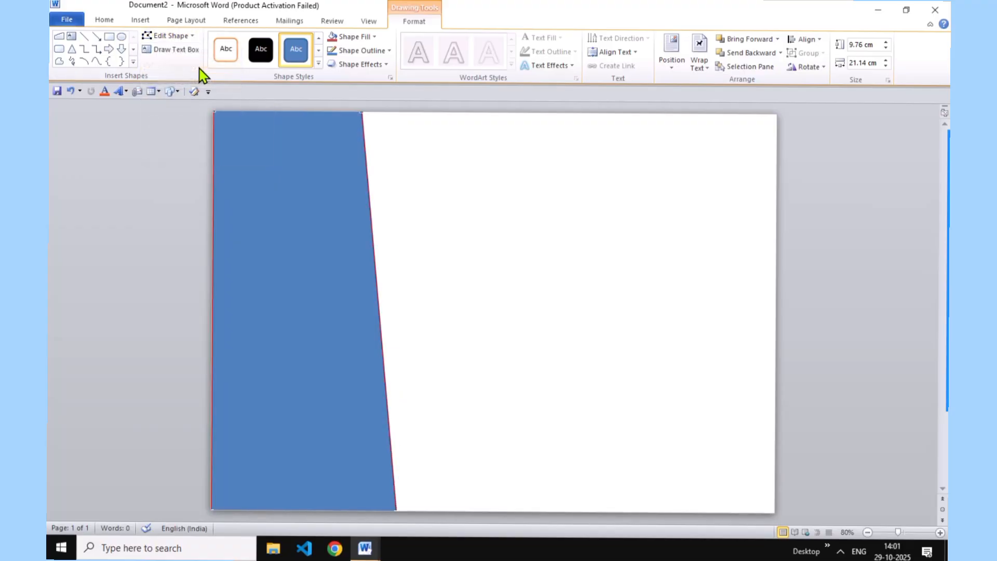
click(371, 239)
drag(372, 240, 280, 293)
click(190, 36)
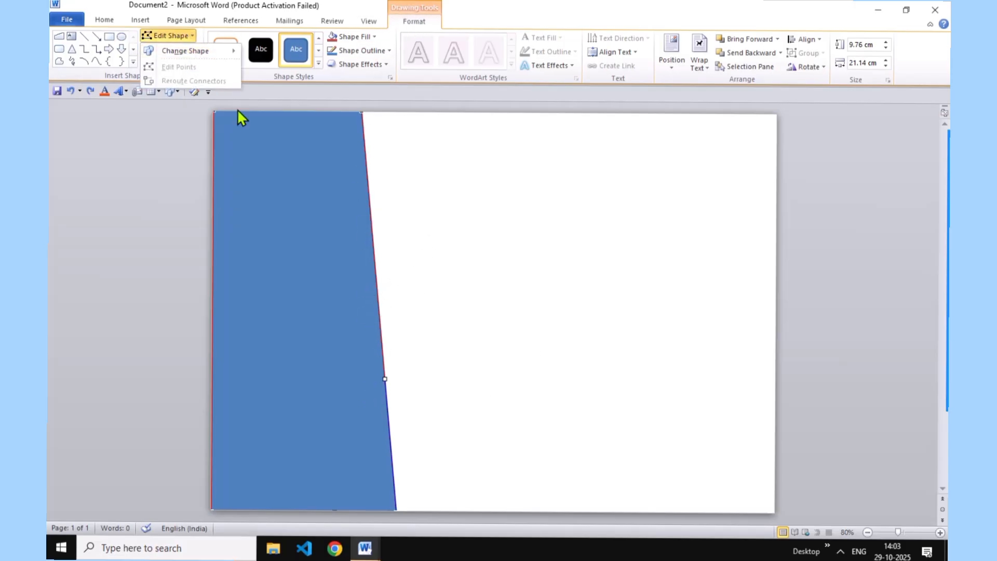
click(315, 209)
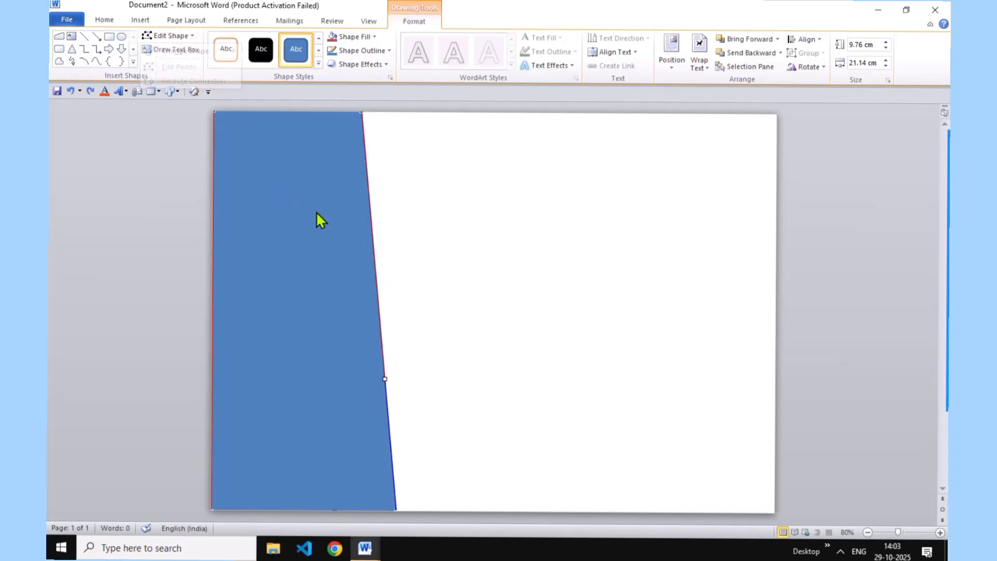
click(383, 378)
drag(382, 380, 193, 414)
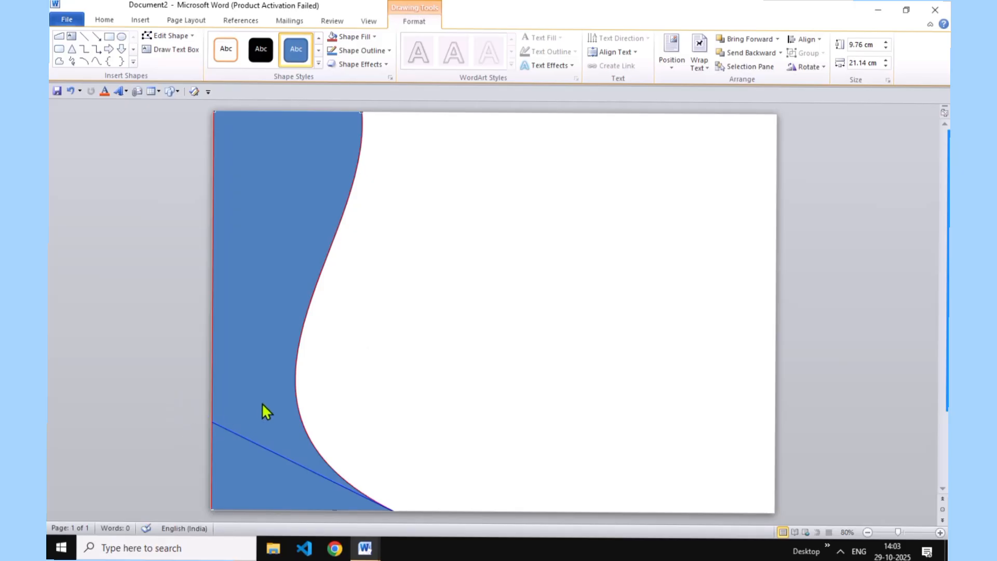
- Flip the curved shape vertically and widen it to about 10.72 cm
click(808, 66)
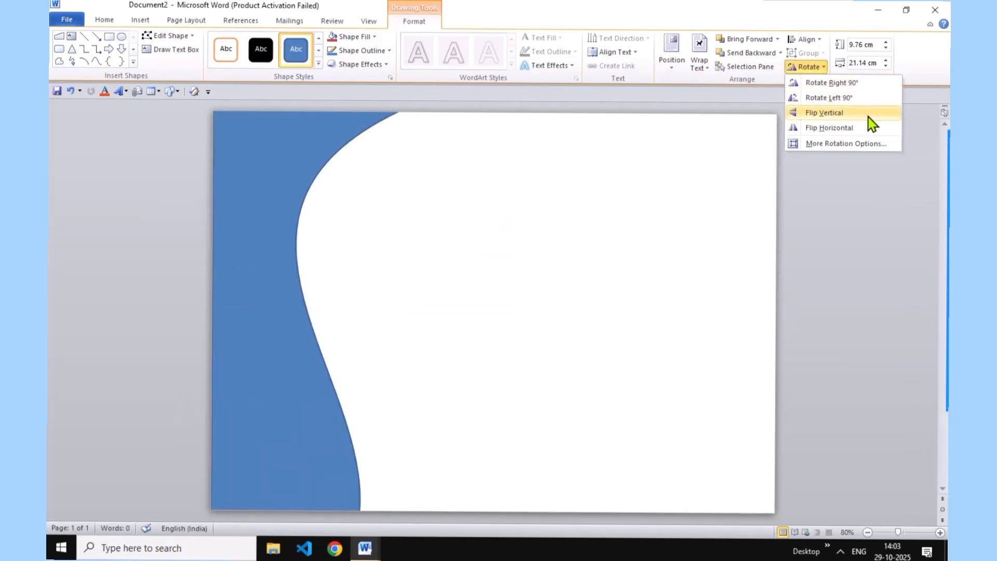
click(825, 113)
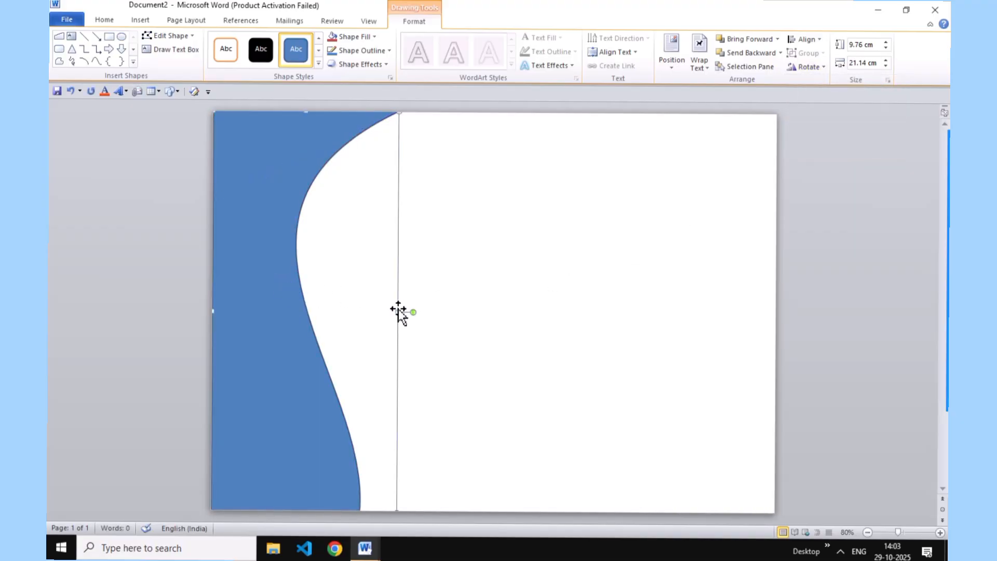
drag(398, 311, 416, 312)
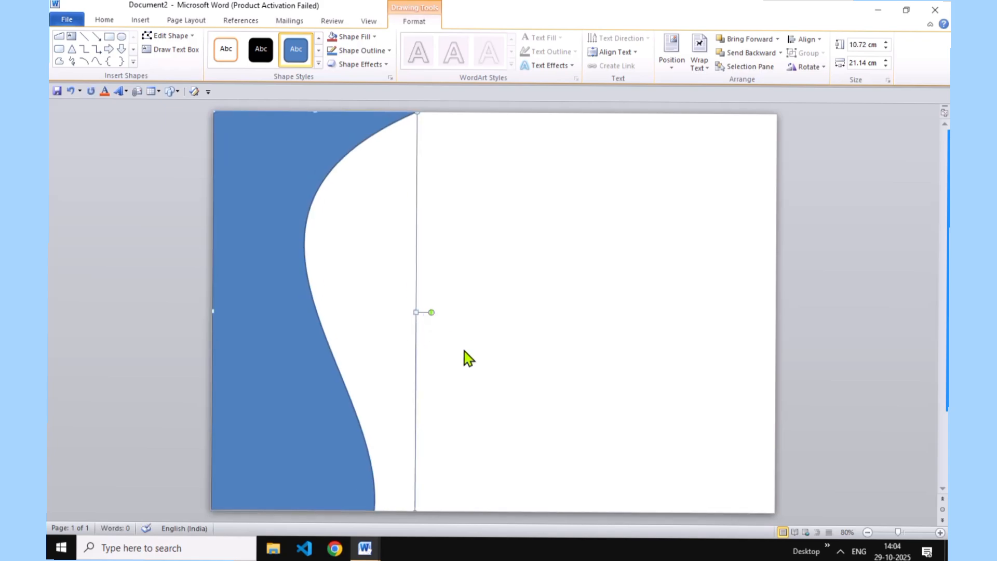
- Duplicate the curved shape and place the copy beside the original on the page
key(ctrl+v)
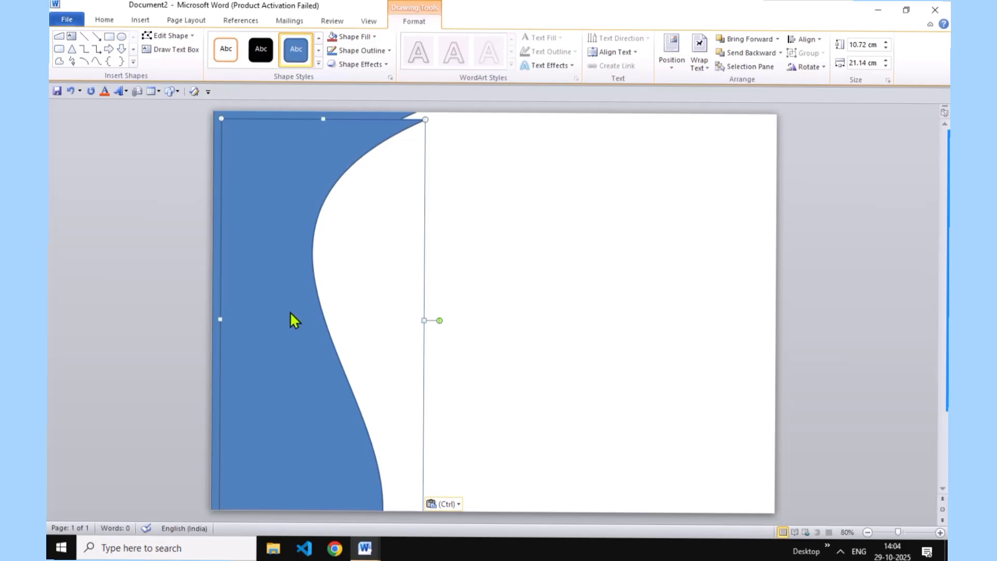
drag(299, 293, 477, 291)
- Fill the original curved shape at the page's left edge with the standard red color
click(286, 277)
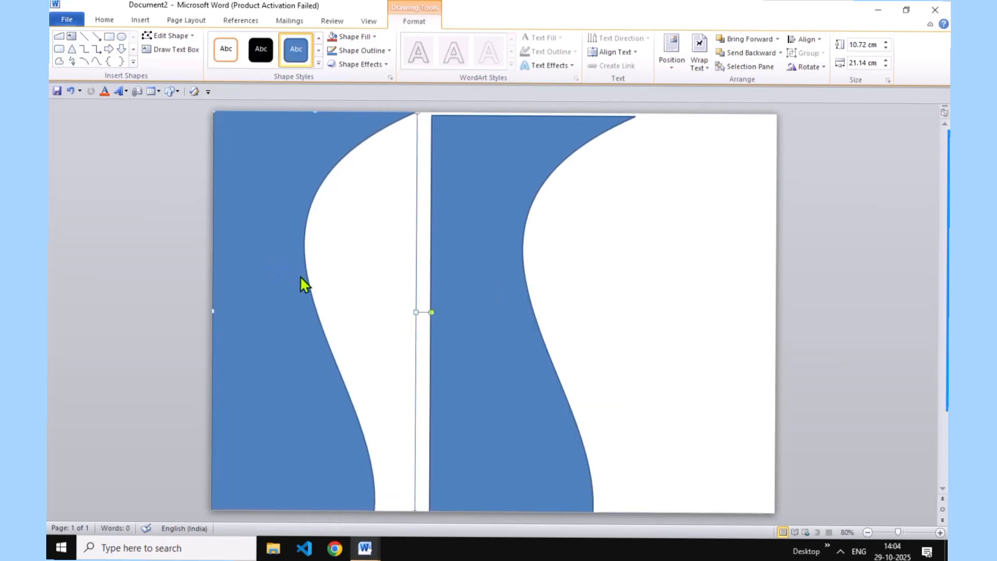
click(374, 36)
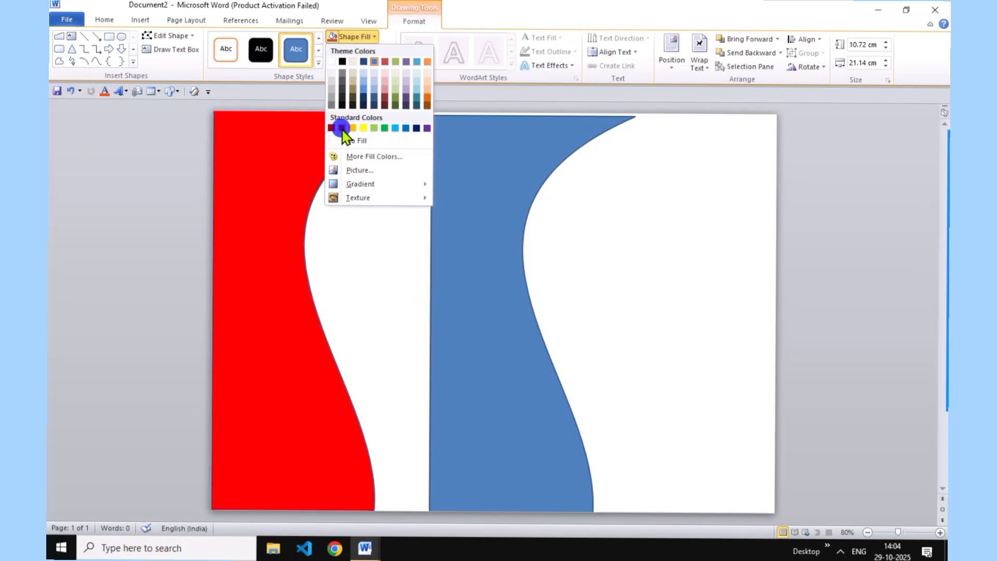
click(341, 128)
- Overlay the blue copy on the red shape and widen the red shape to about 12.44 cm, leaving a narrow red band along the curve
drag(474, 266, 228, 274)
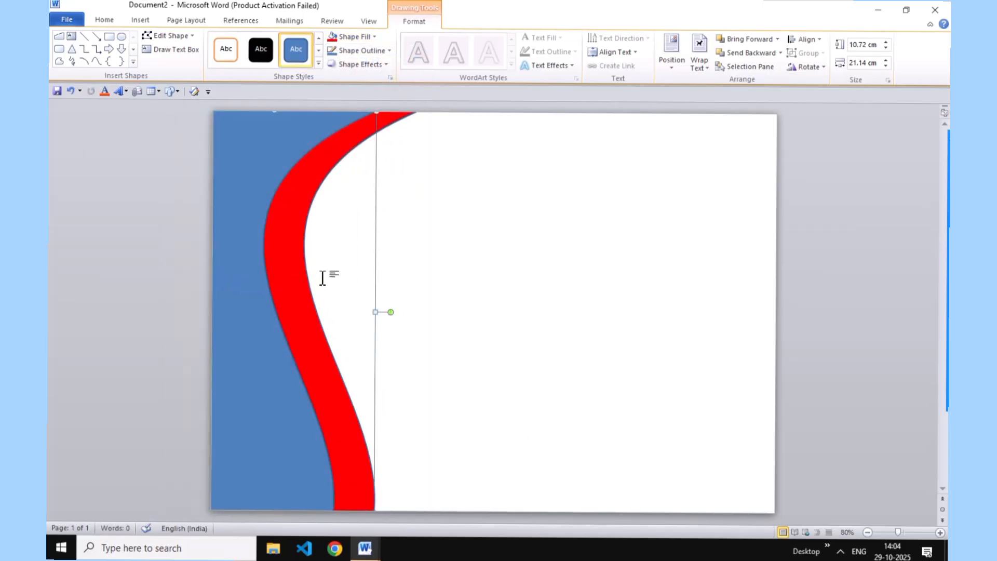
click(296, 241)
drag(416, 312, 449, 311)
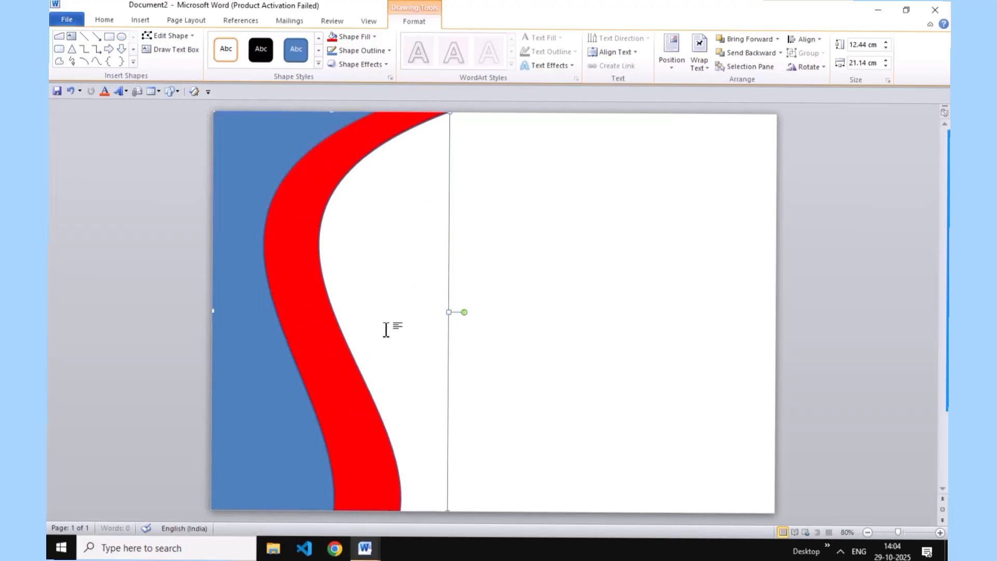
drag(257, 301, 280, 298)
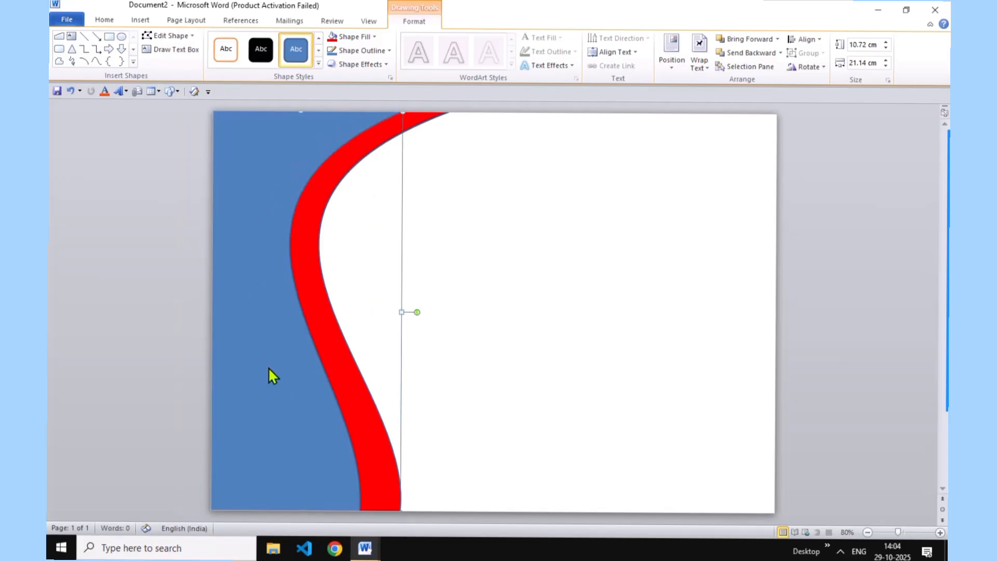
- Fill the blue curved shape with standard yellow and paste another copy of the curved shape
click(367, 36)
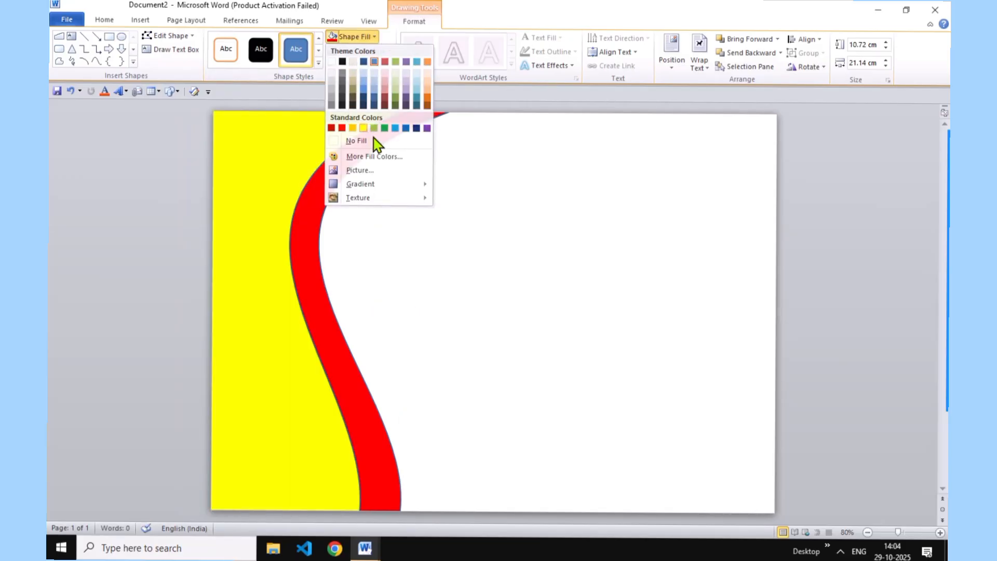
click(363, 128)
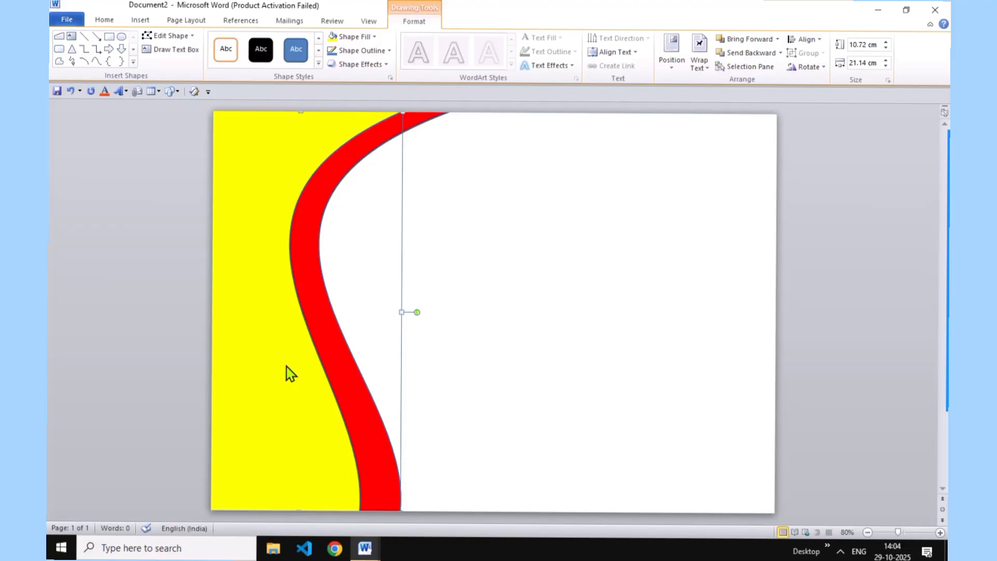
key(ctrl+v)
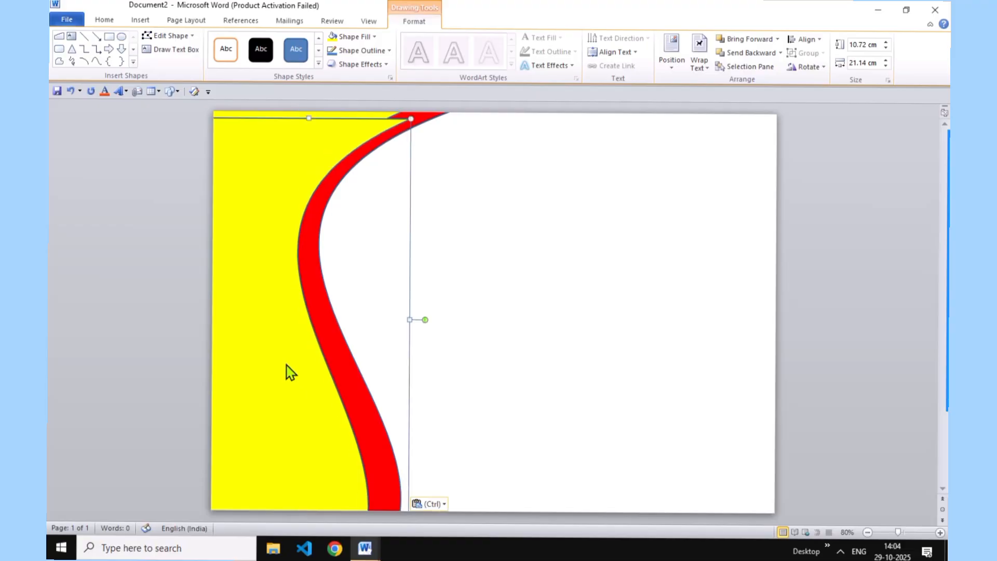
- Fill the pasted copy with standard dark red and position it along the page's left edge, leaving a yellow band beside the bright red one
click(364, 37)
click(333, 128)
drag(272, 240, 211, 240)
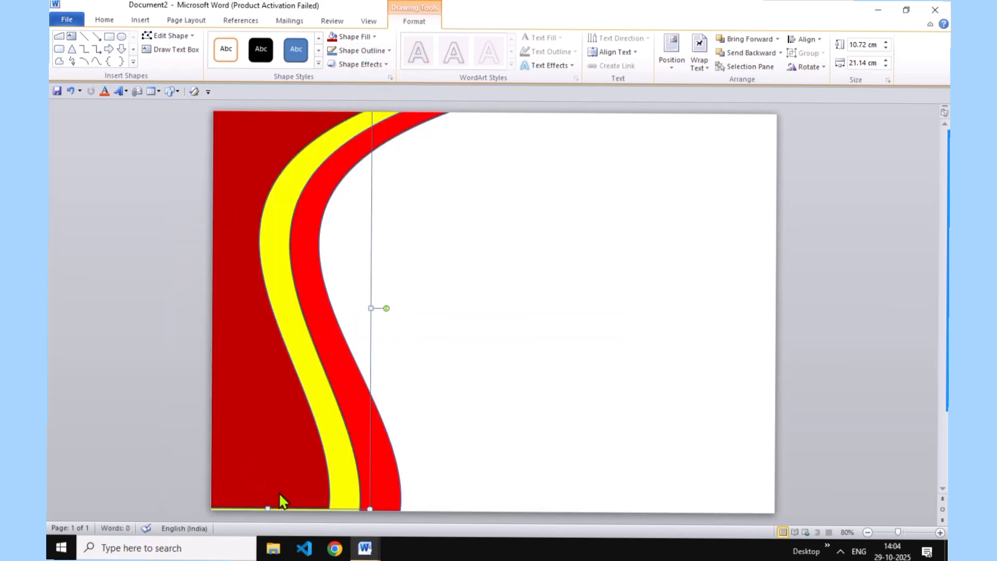
key(ctrl+Down)
key(ctrl+Down)
key(ctrl+Down)
key(ctrl+Down)
key(ctrl+Down)
key(ctrl+Down)
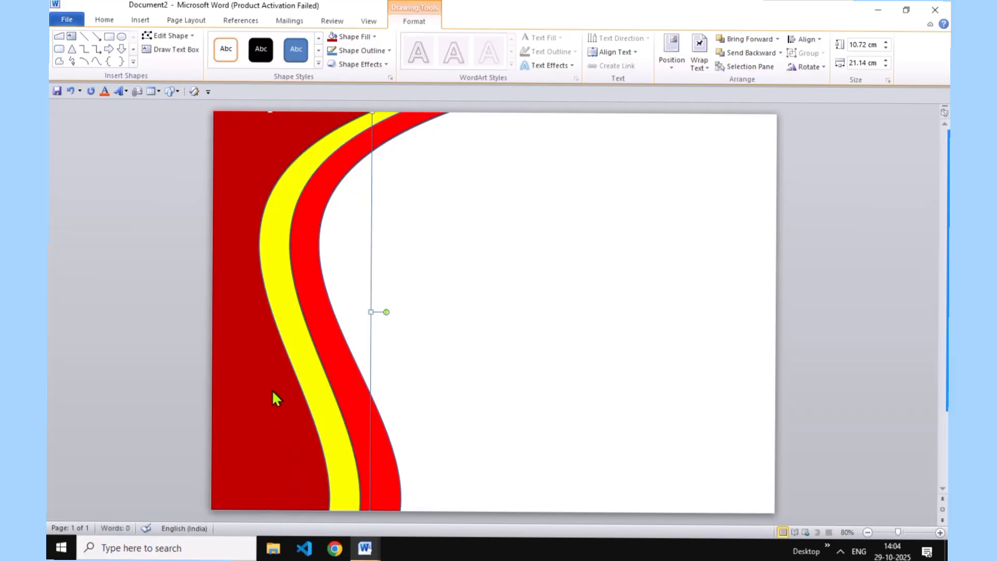
- Select the outermost bright red curved shape and nudge it slightly down and to the right
click(395, 129)
key(ctrl+Down)
key(ctrl+Down)
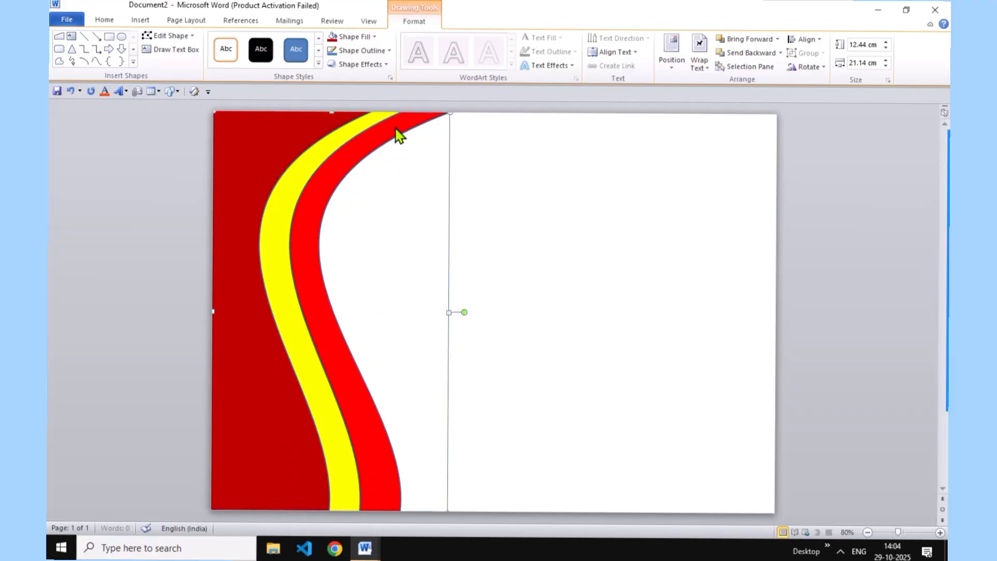
key(ctrl+Right)
key(ctrl+Right)
key(ctrl+Right)
key(ctrl+Right)
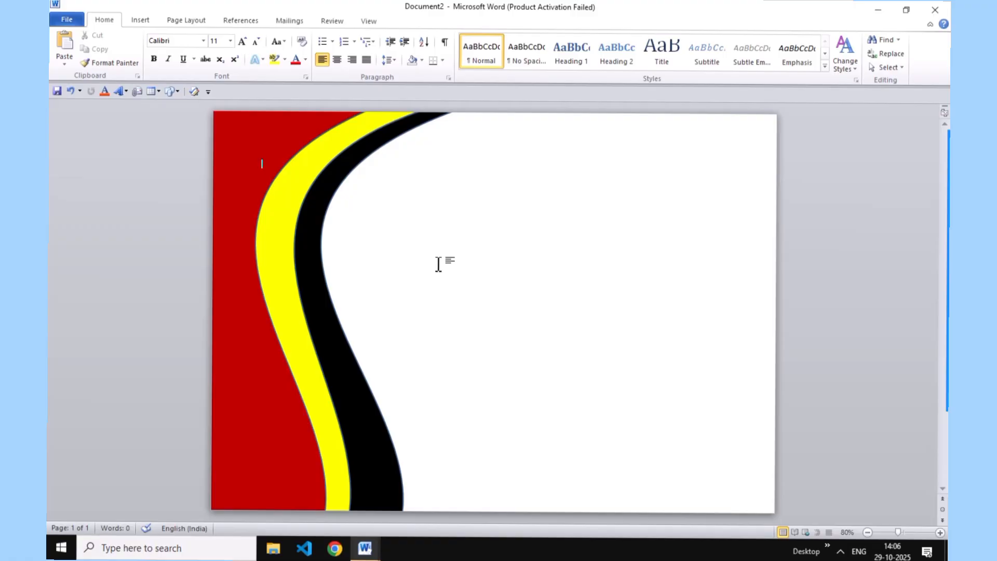
- Save the document to the Desktop as Doc10.doc in Word 97-2003 Document format, continuing past the compatibility check
key(ctrl+s)
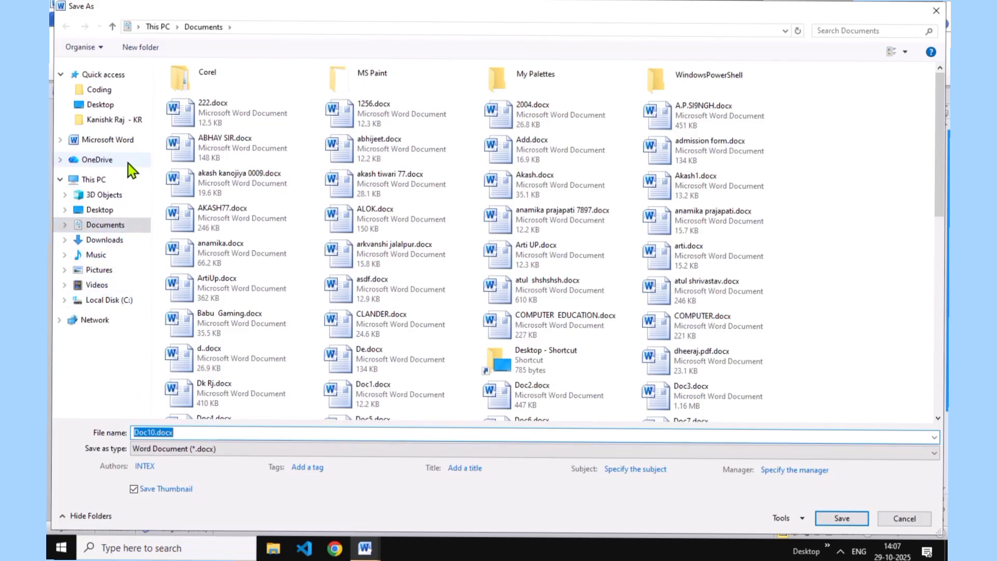
click(116, 103)
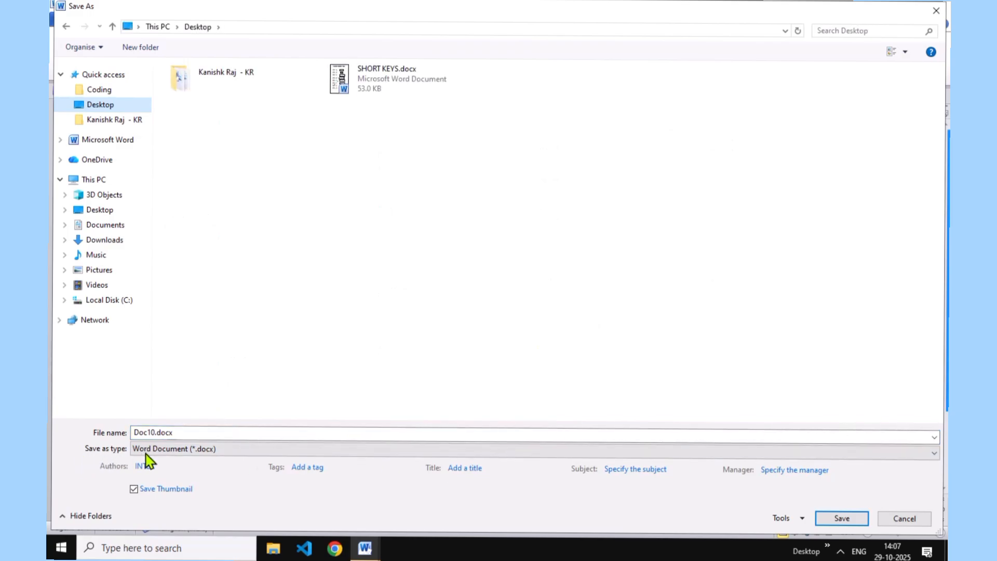
click(932, 456)
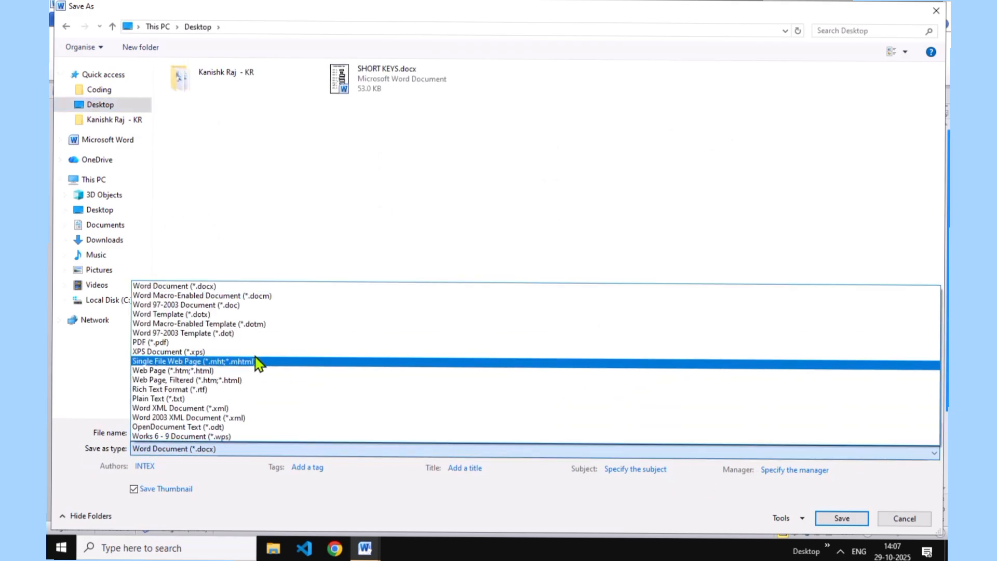
click(243, 306)
click(856, 522)
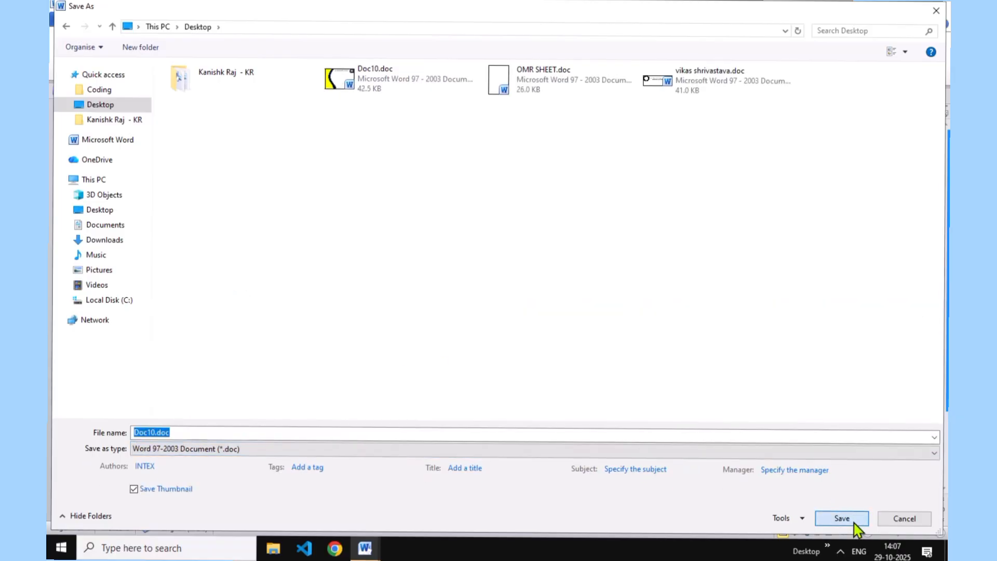
click(487, 301)
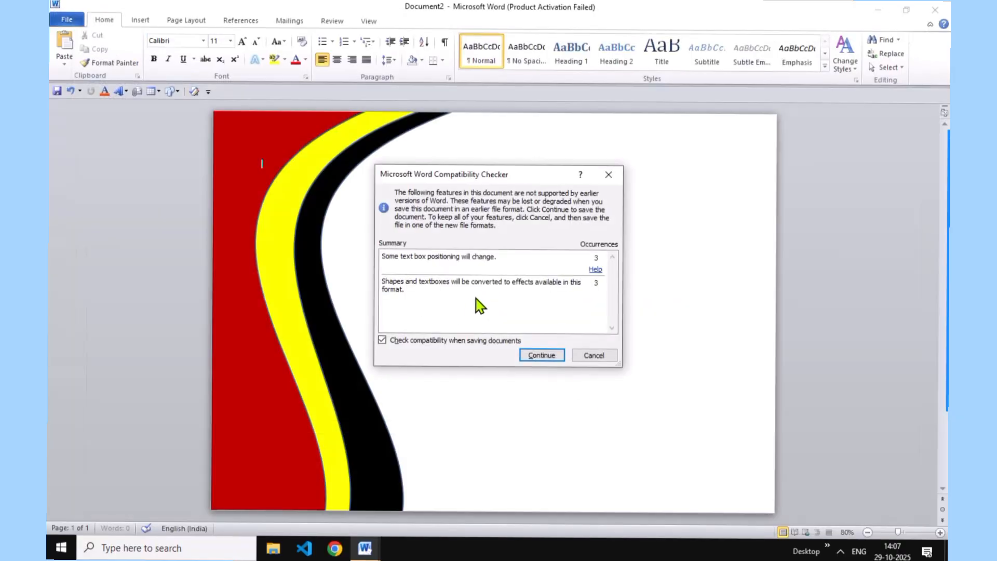
click(535, 356)
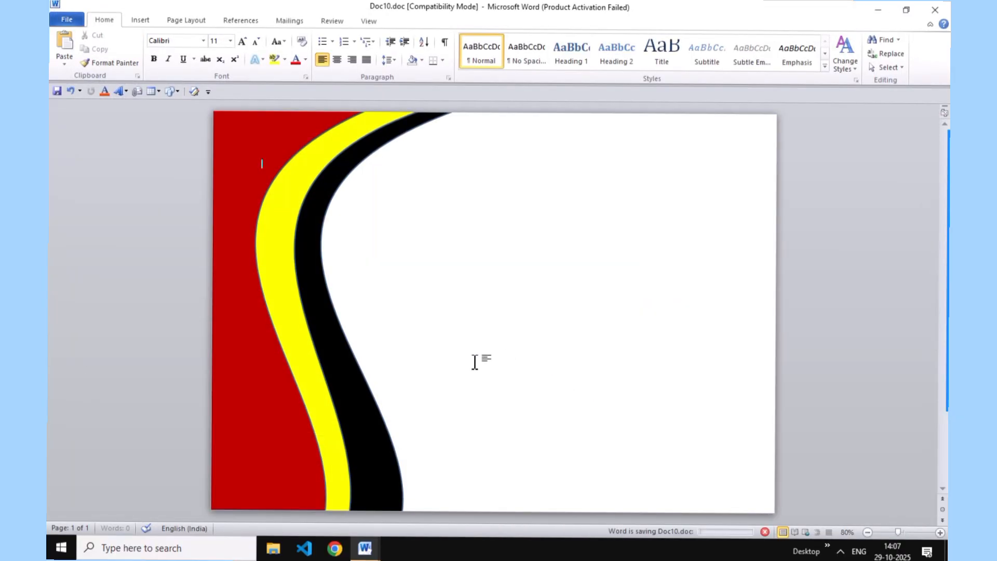
- Insert WordArt in the first outline style with the text "learn computer institute"
click(140, 20)
click(635, 68)
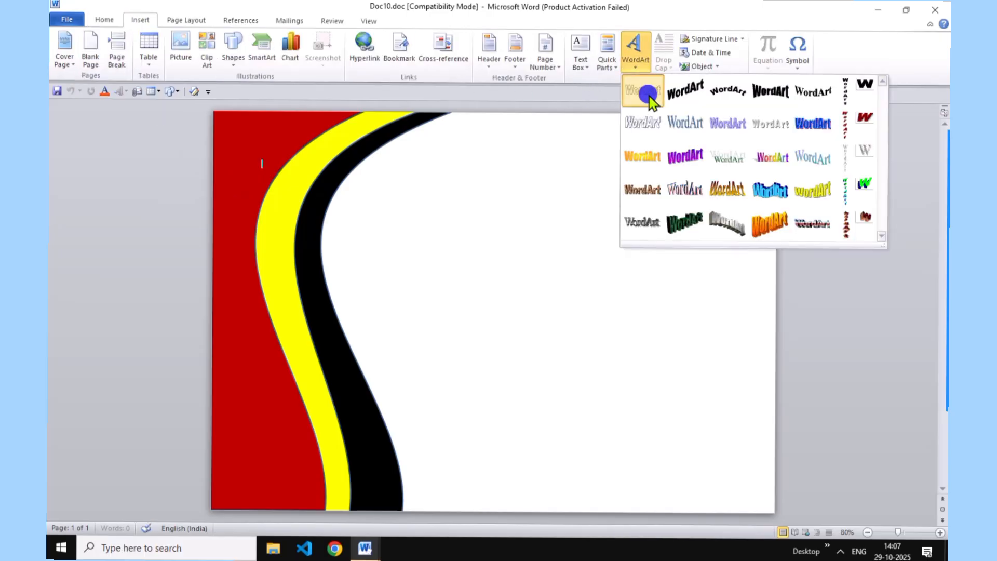
click(643, 90)
key(BackSpace)
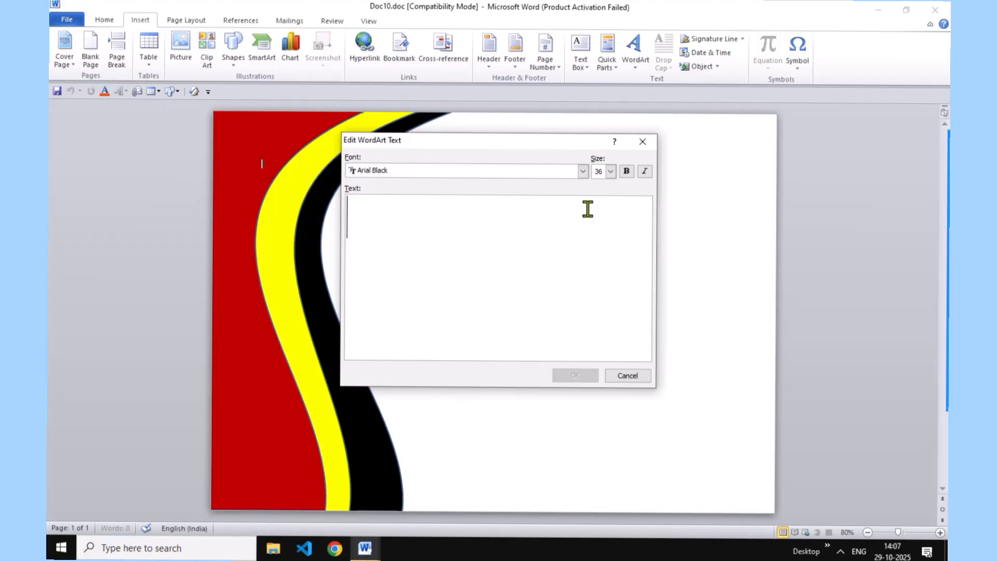
text(learm)
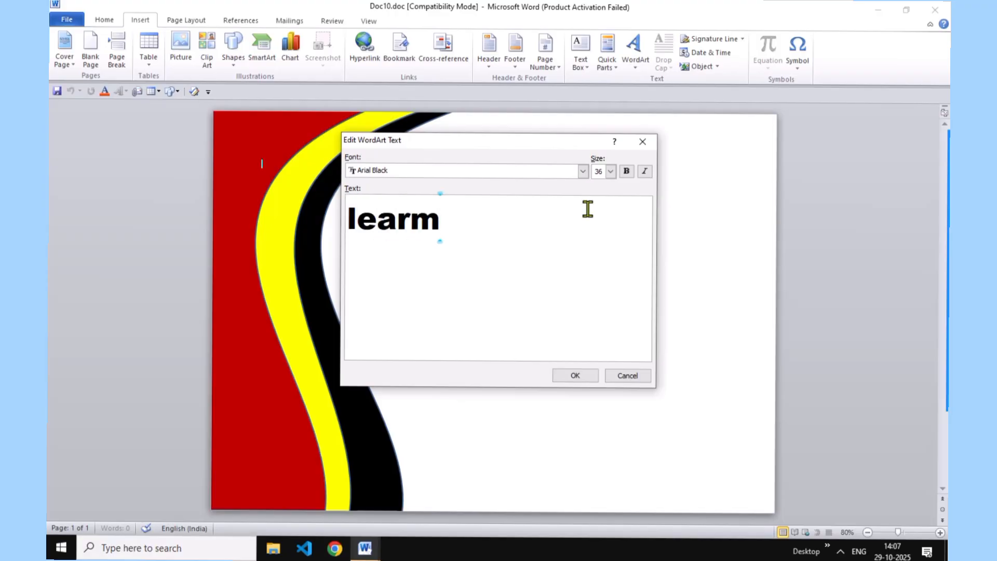
key(BackSpace)
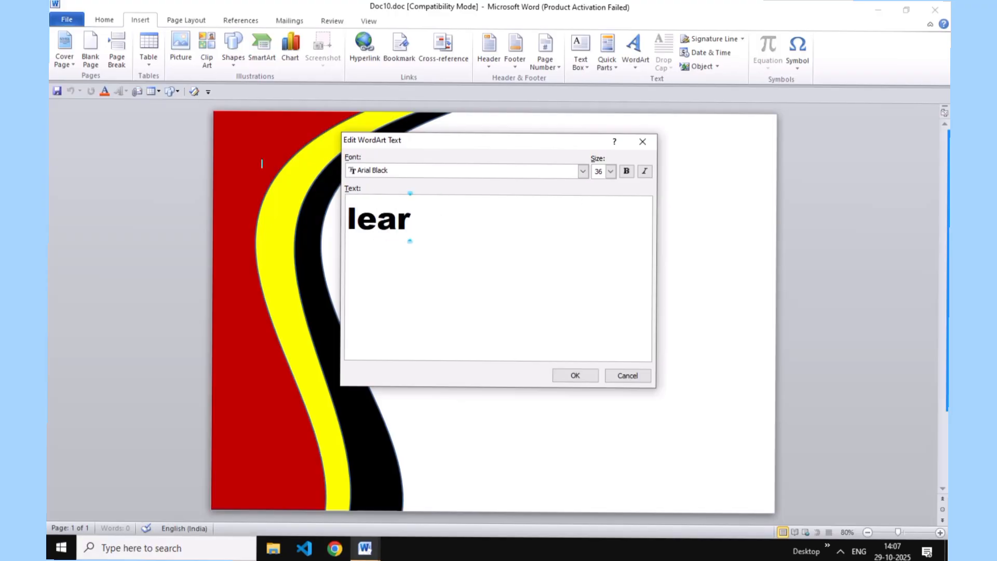
text(n co)
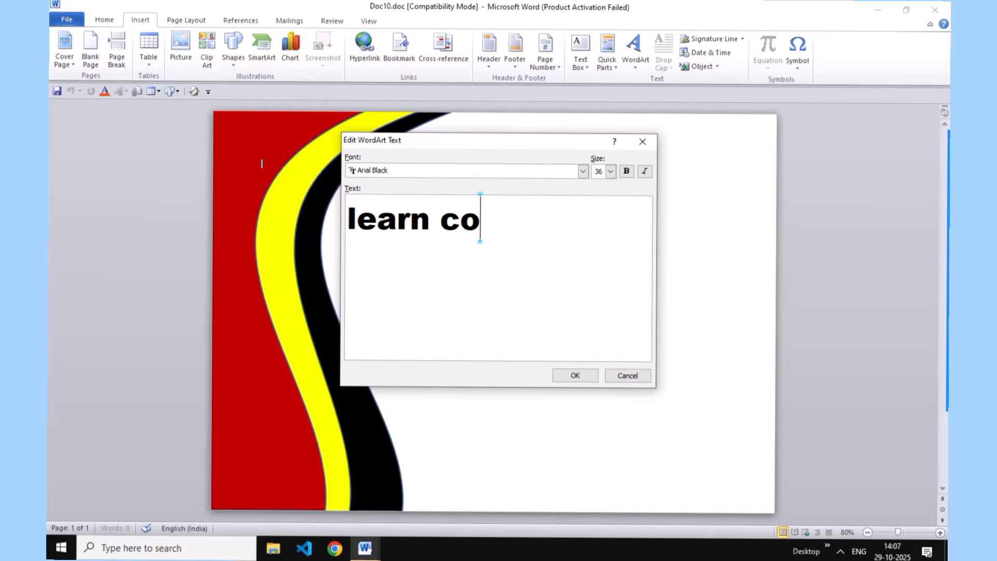
text(mputer )
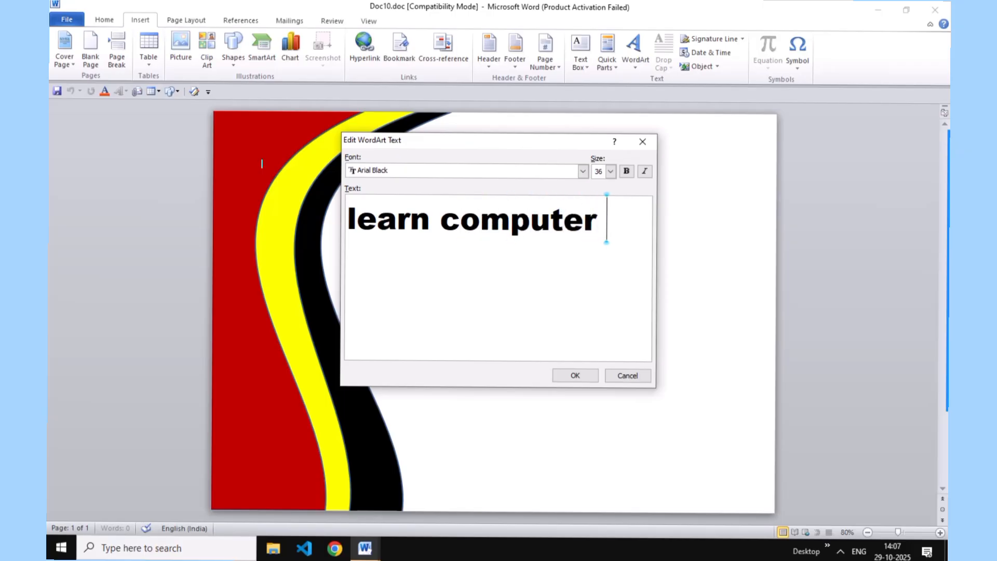
text(institu)
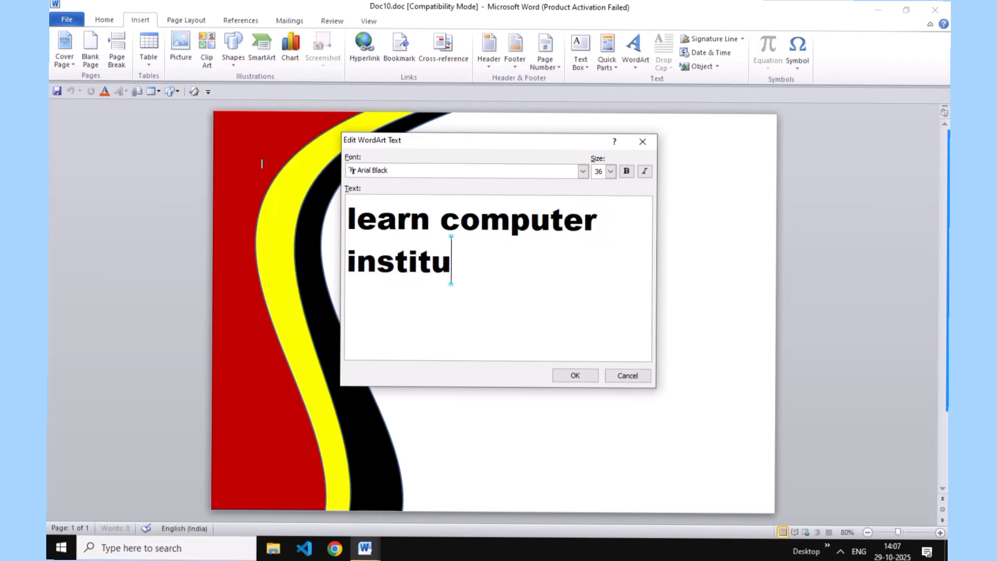
text(te)
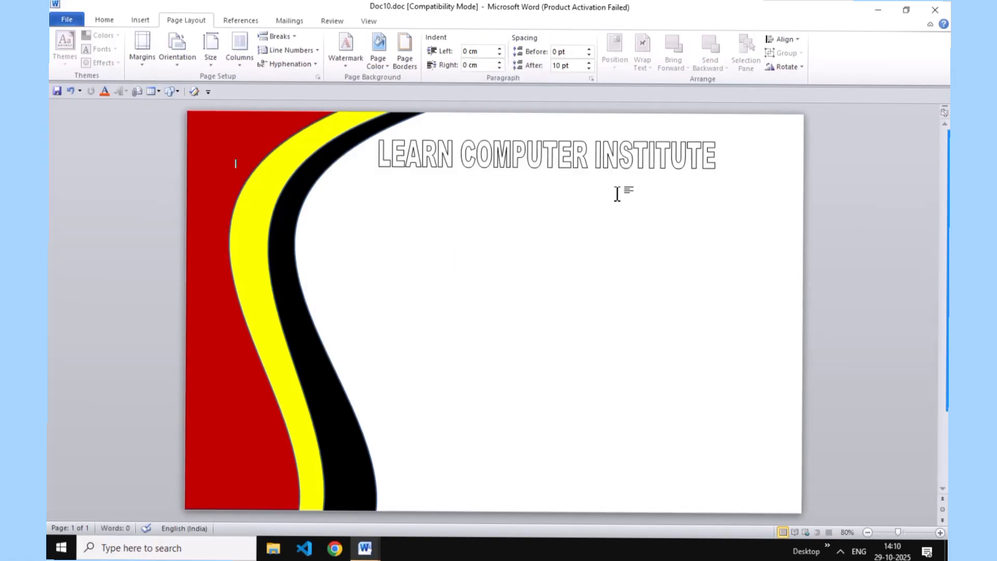
- Shift the LEARN COMPUTER INSTITUTE title slightly downward and fill its letters with standard dark red
click(571, 159)
drag(573, 156, 568, 169)
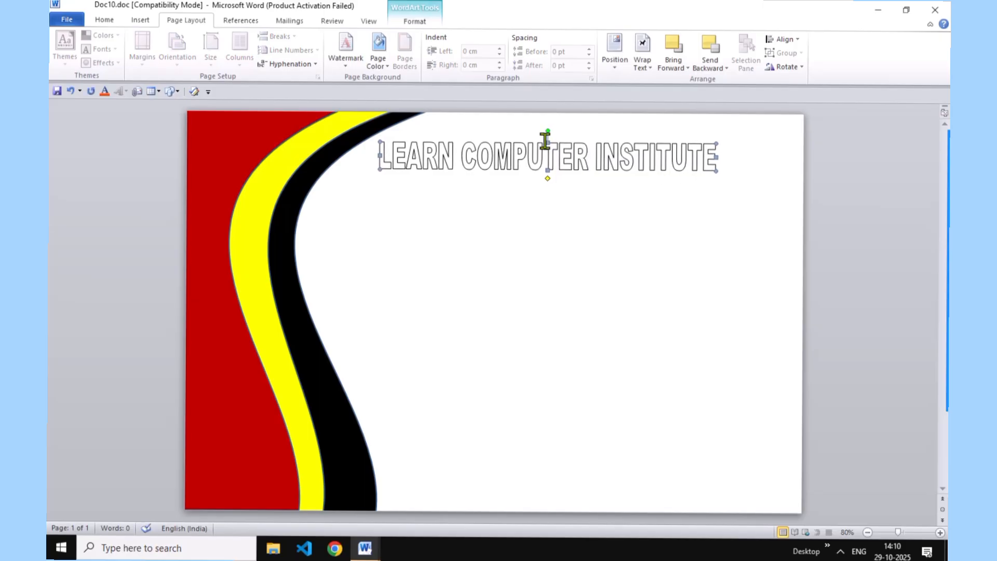
click(406, 22)
click(470, 37)
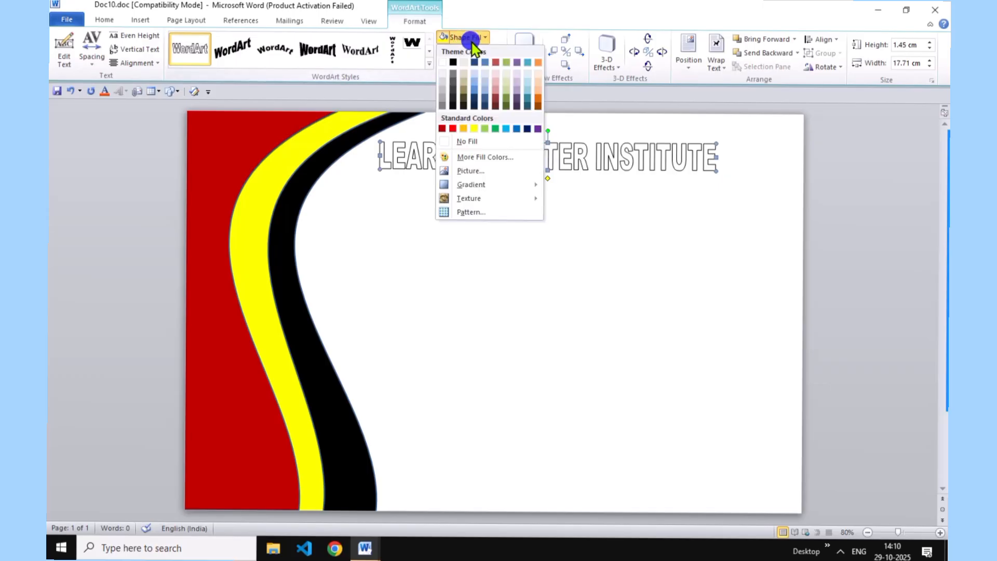
click(442, 128)
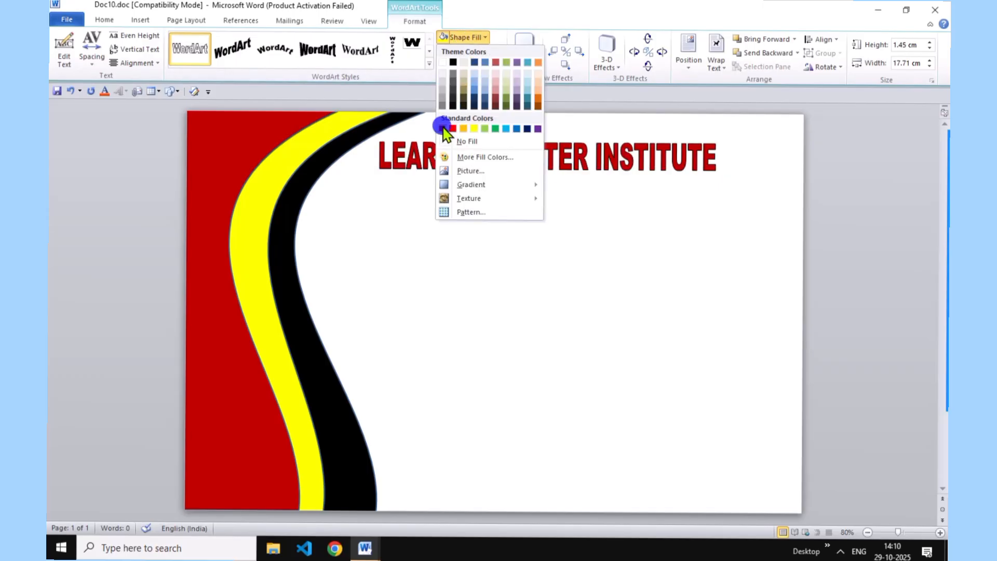
- Stretch the WordArt title slightly wider toward the curved bands and deselect it
click(706, 152)
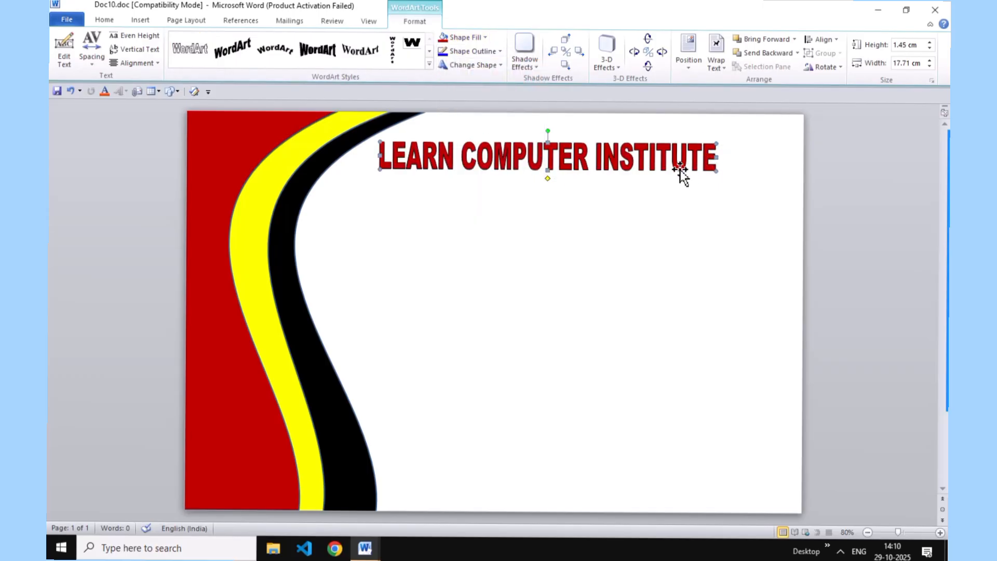
drag(379, 156, 371, 156)
click(389, 186)
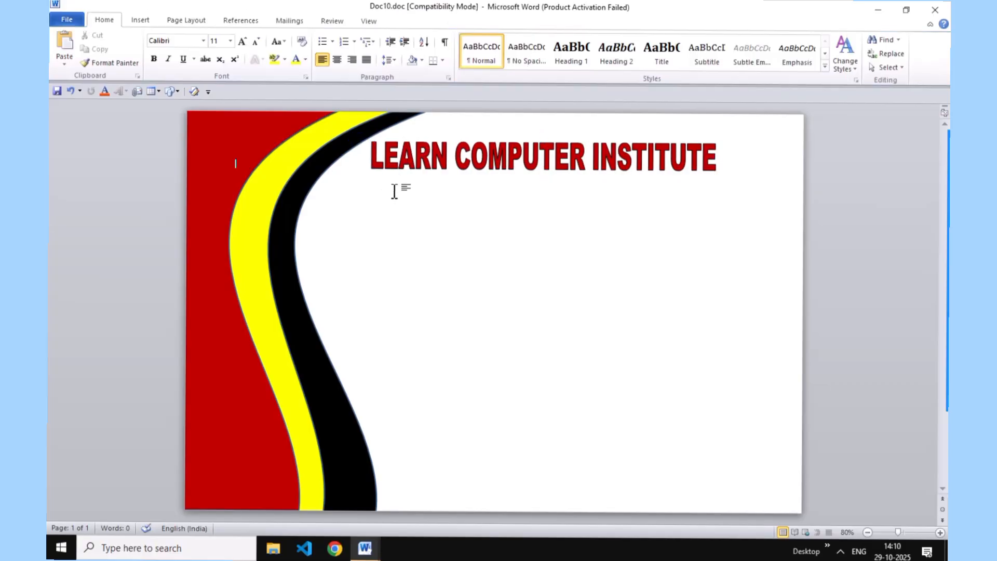
- Draw a 24-point star about 3.63 cm high and 3.1 cm wide at the page's right edge beside the title
click(139, 20)
click(227, 65)
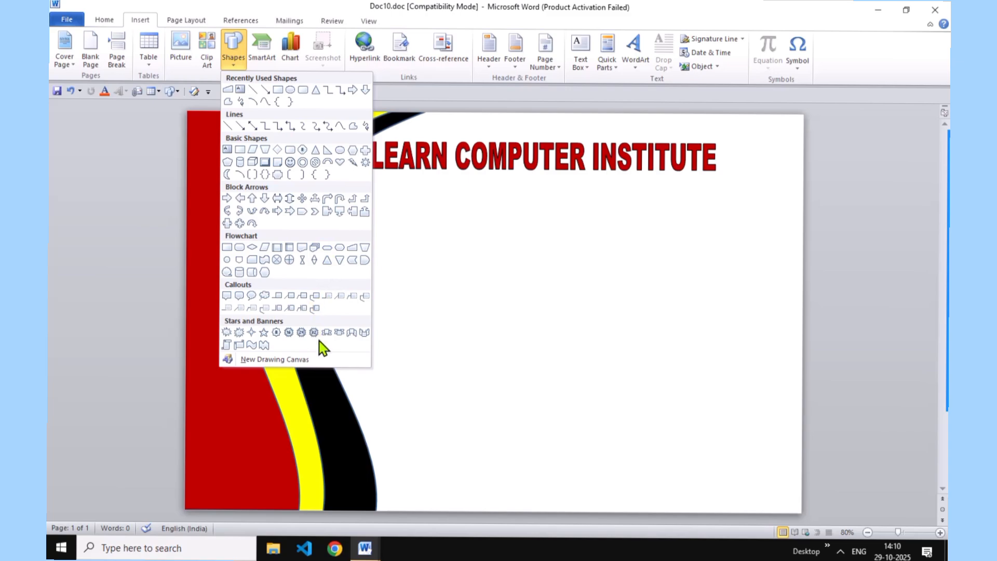
click(301, 332)
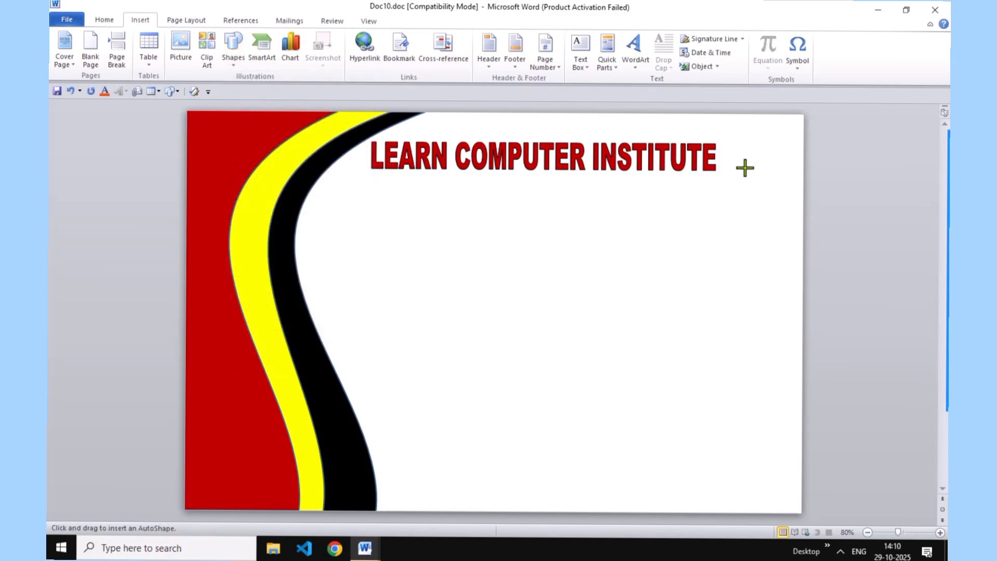
drag(740, 146, 798, 213)
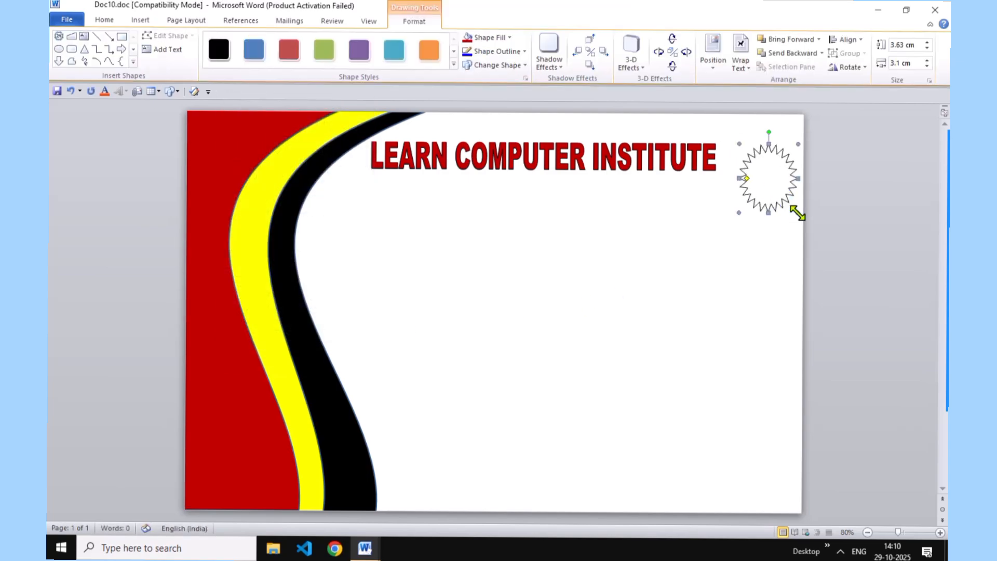
- Raise the star level with the title and widen it to about 3.67 cm
key(Up)
key(Up)
key(Up)
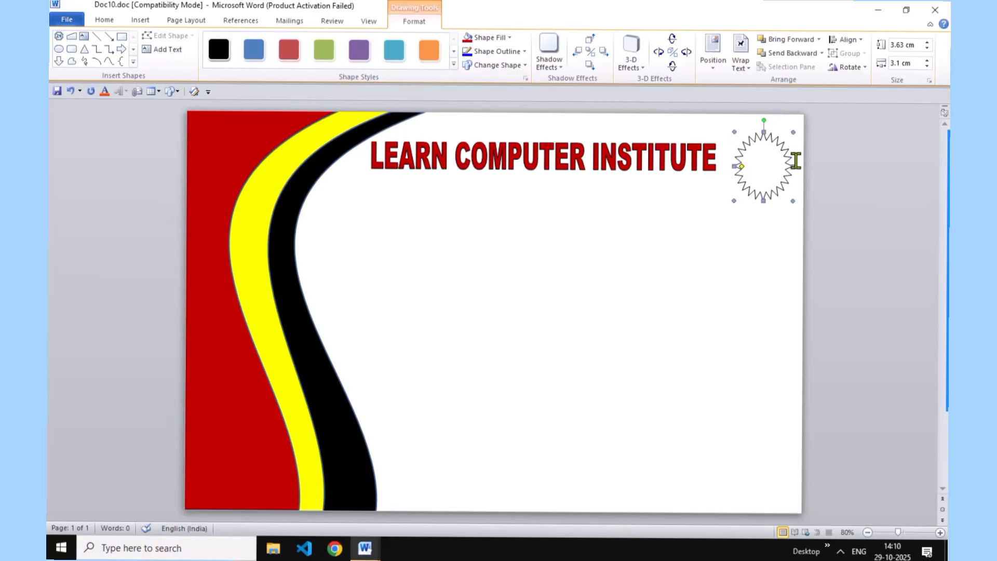
drag(796, 161, 803, 166)
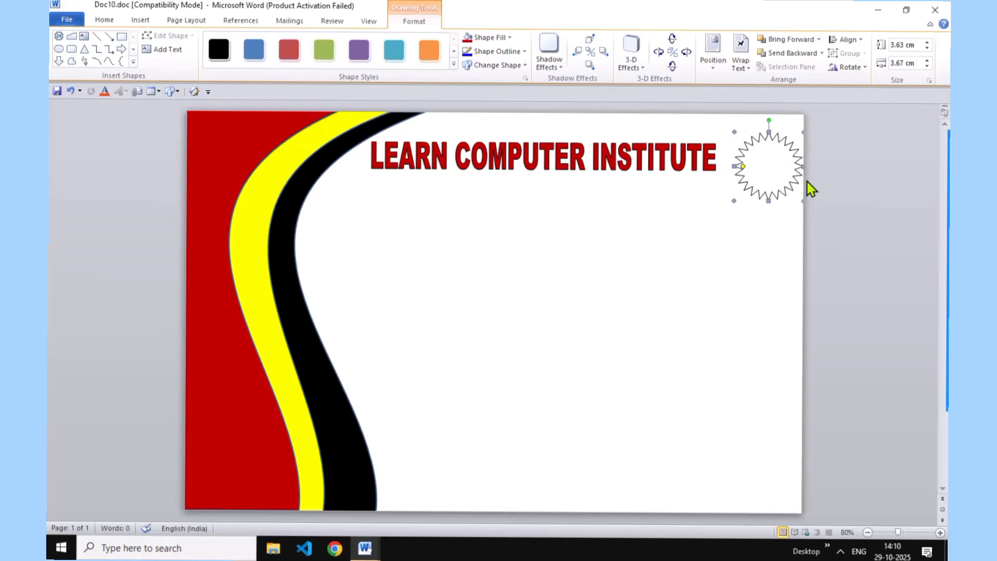
key(Up)
click(603, 233)
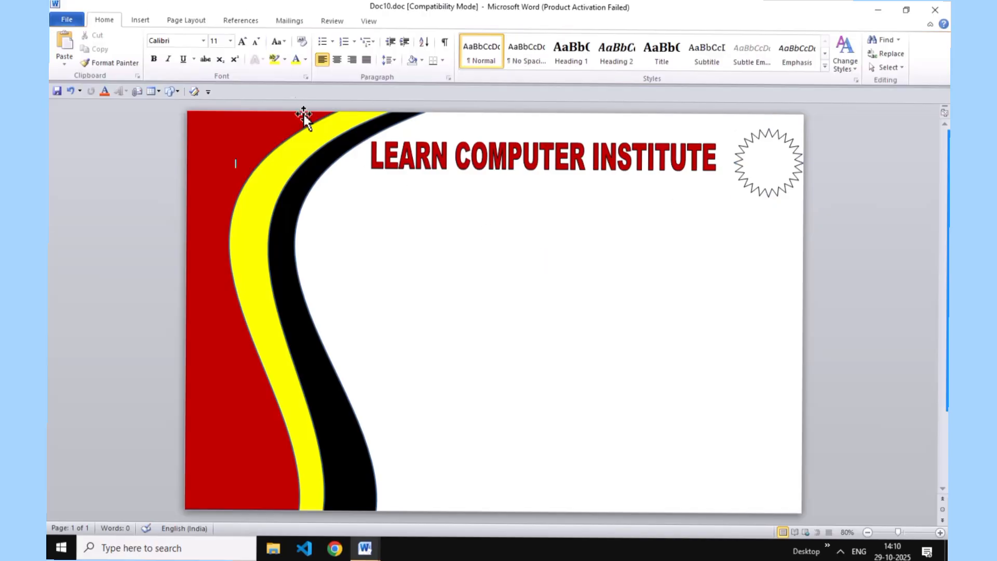
- Draw a circle about 2.84 cm high and 2.7 cm wide and place it below the right end of the title
click(140, 20)
click(233, 50)
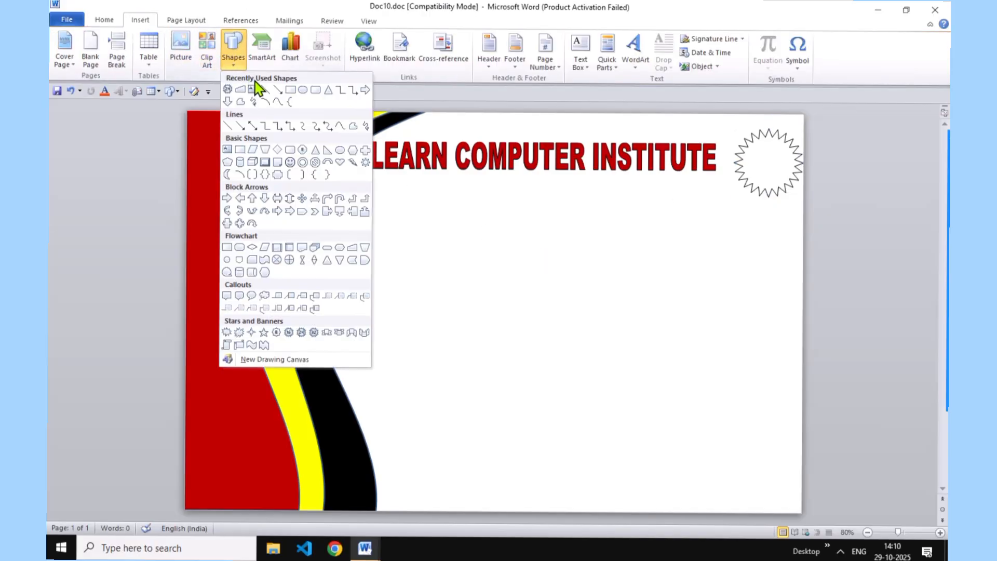
click(305, 85)
drag(523, 205, 575, 258)
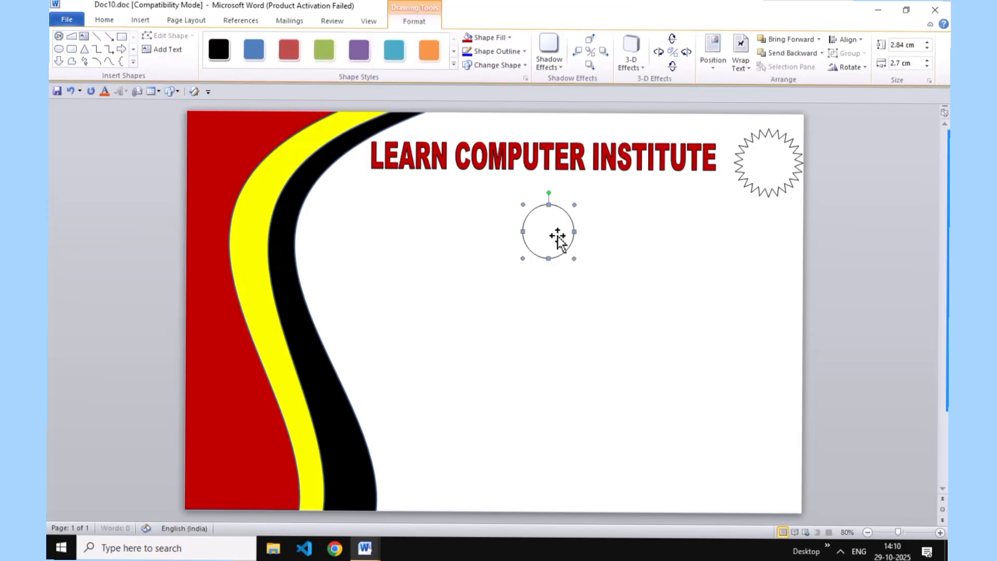
drag(743, 200, 699, 241)
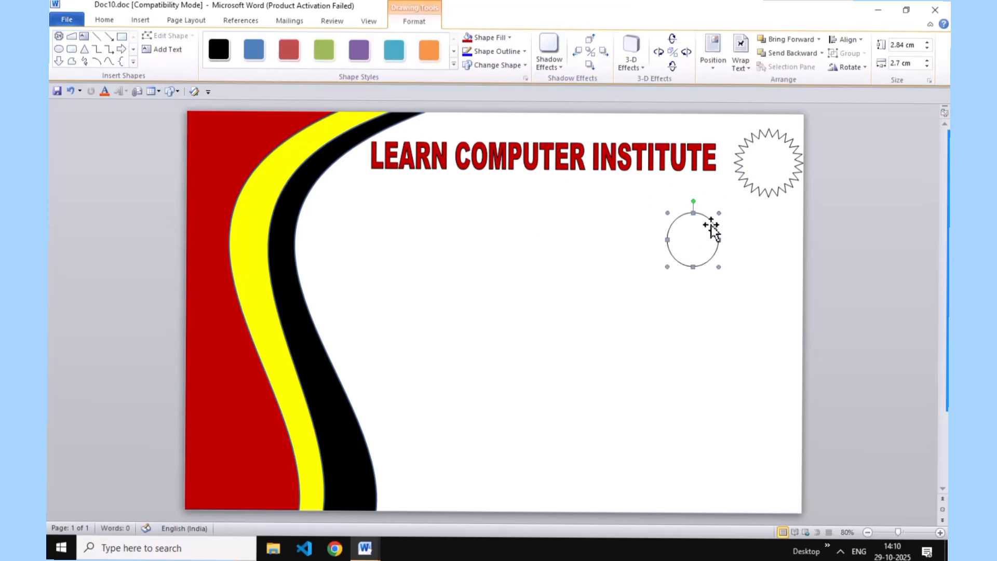
- Fill the 24-point star beside the title with standard yellow
click(772, 164)
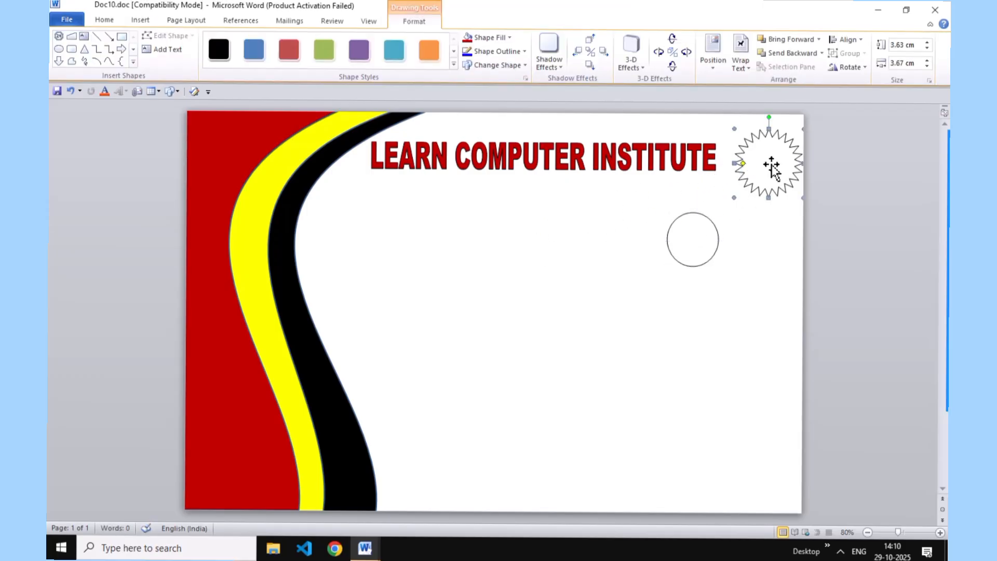
click(489, 37)
click(500, 130)
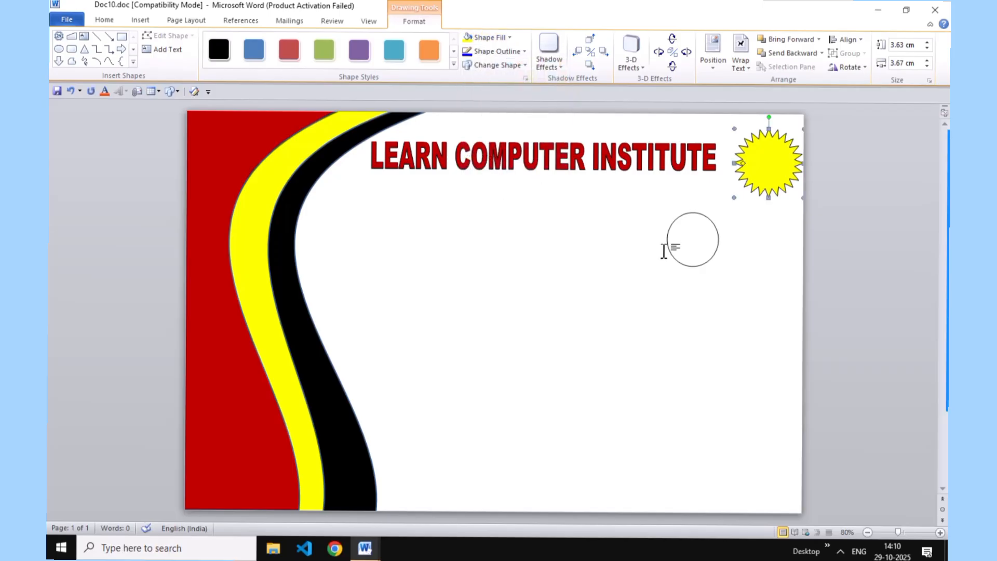
- Move the white circle up and to the right until it sits over the middle of the yellow star
click(686, 249)
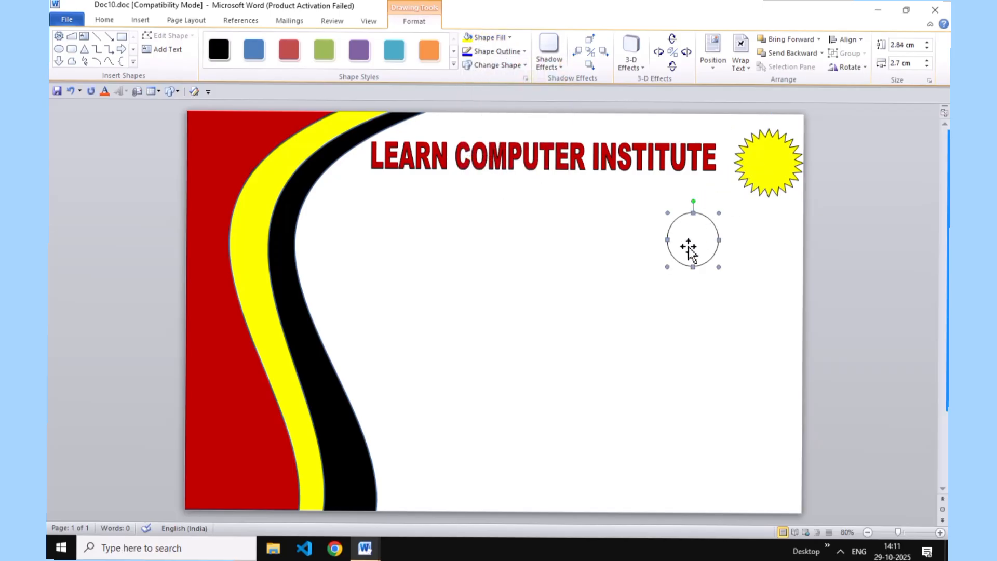
key(Right)
key(Right)
key(Right)
key(Right)
key(Right)
key(Right)
key(Right)
key(Right)
key(Right)
key(Right)
key(Right)
key(Right)
key(Right)
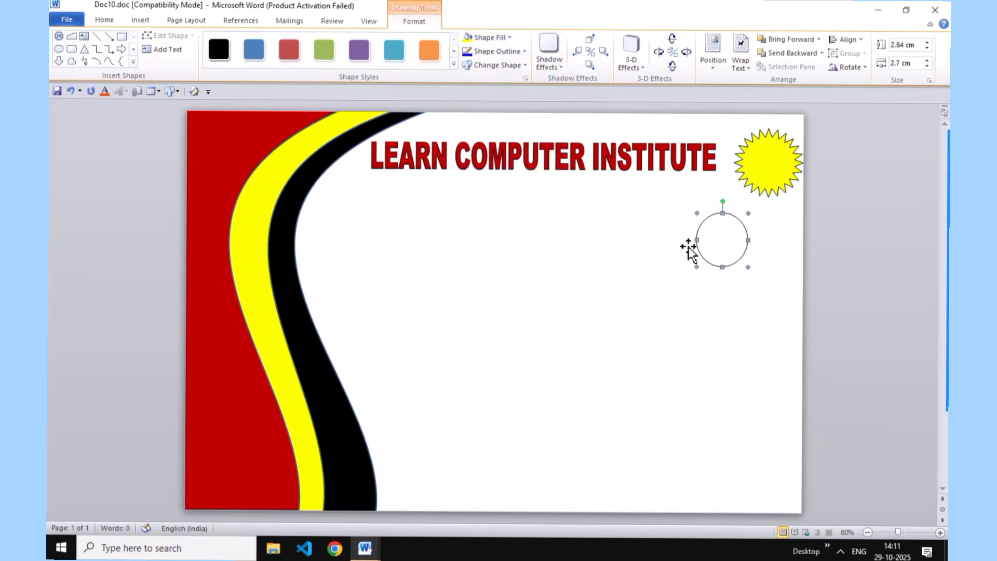
key(Up)
key(Up)
key(Up)
key(Up)
key(Up)
key(Up)
key(Up)
key(Up)
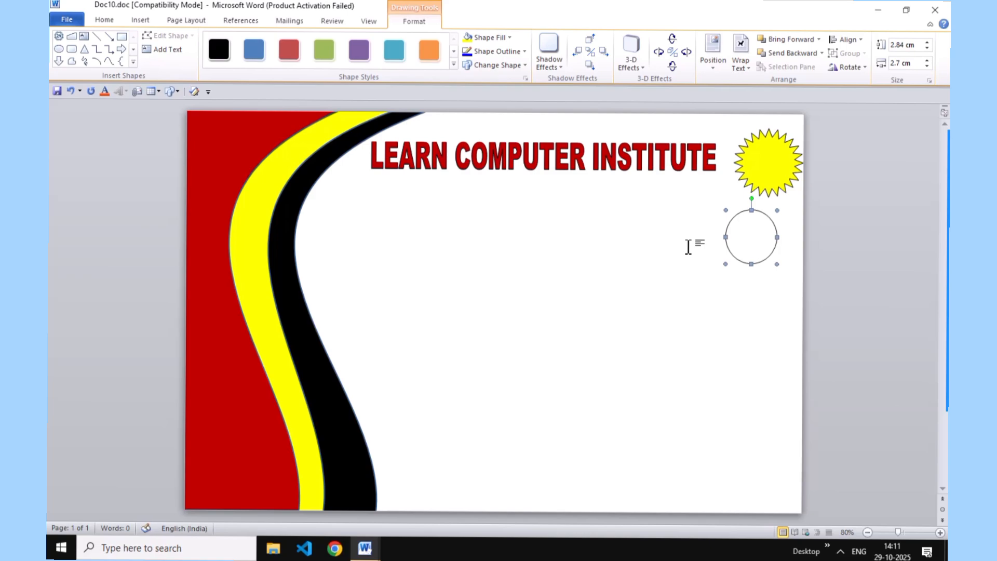
key(Up)
key(Up)
key(Up)
key(Up)
key(Up)
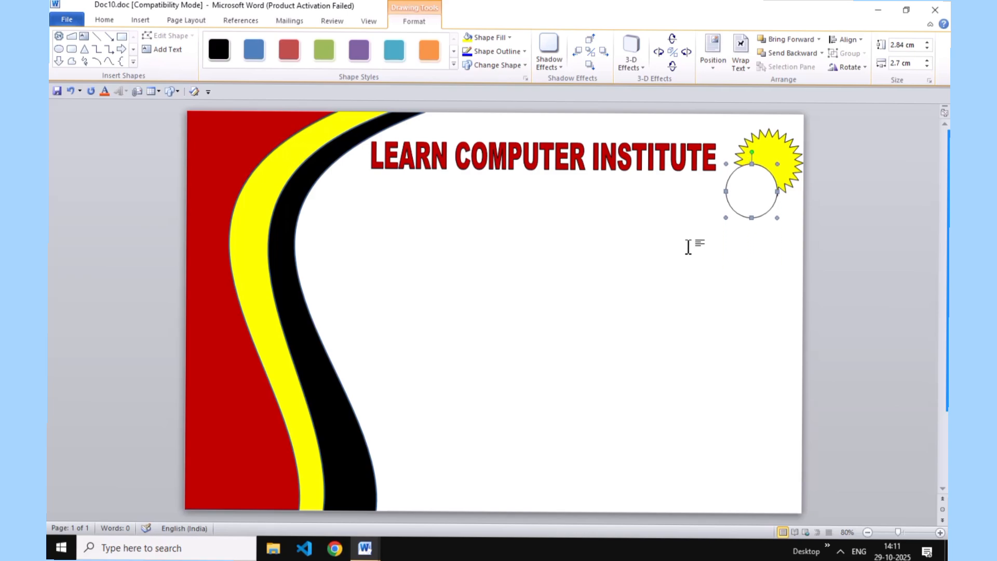
key(Right)
key(Right)
key(Right)
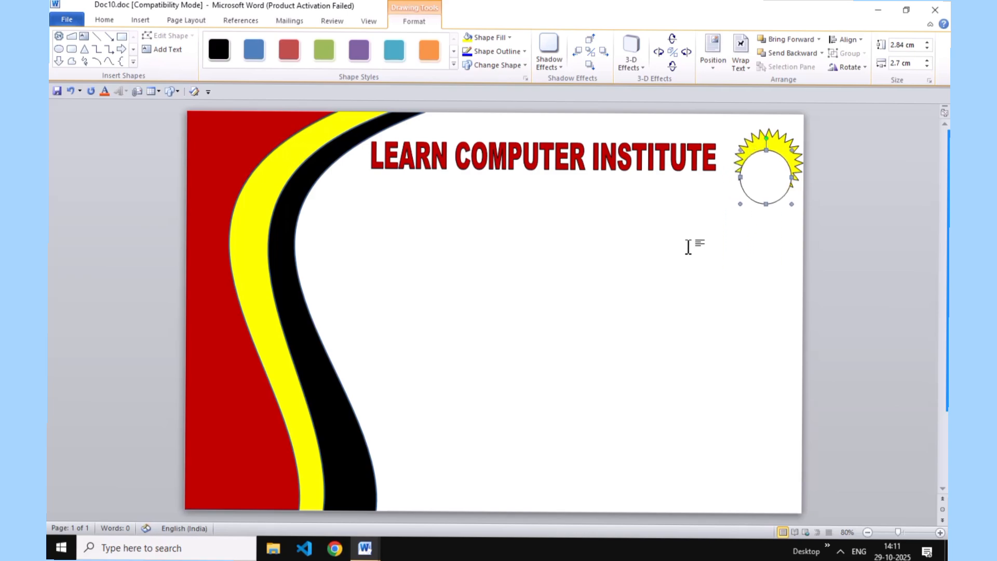
key(Up)
key(Up)
key(Right)
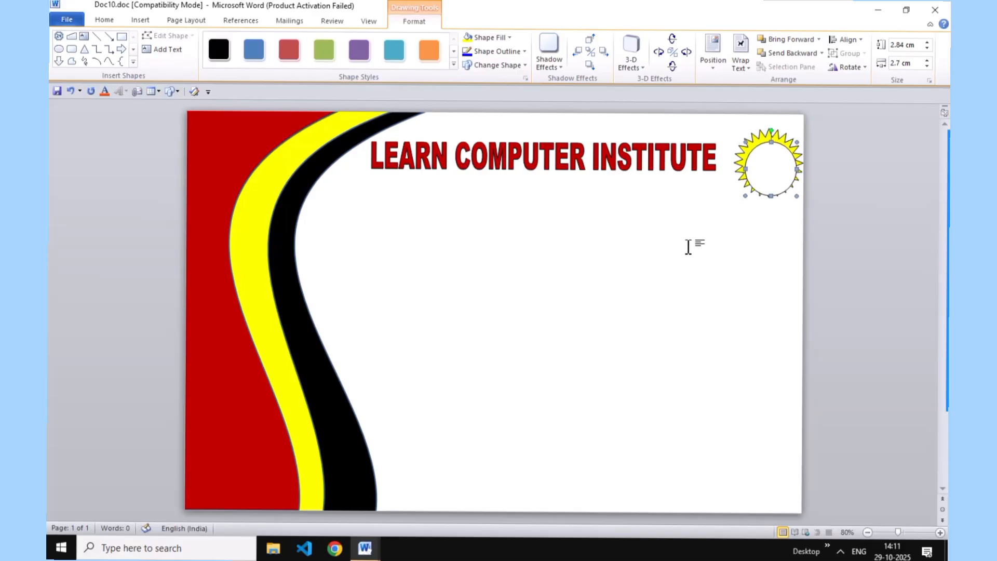
key(Up)
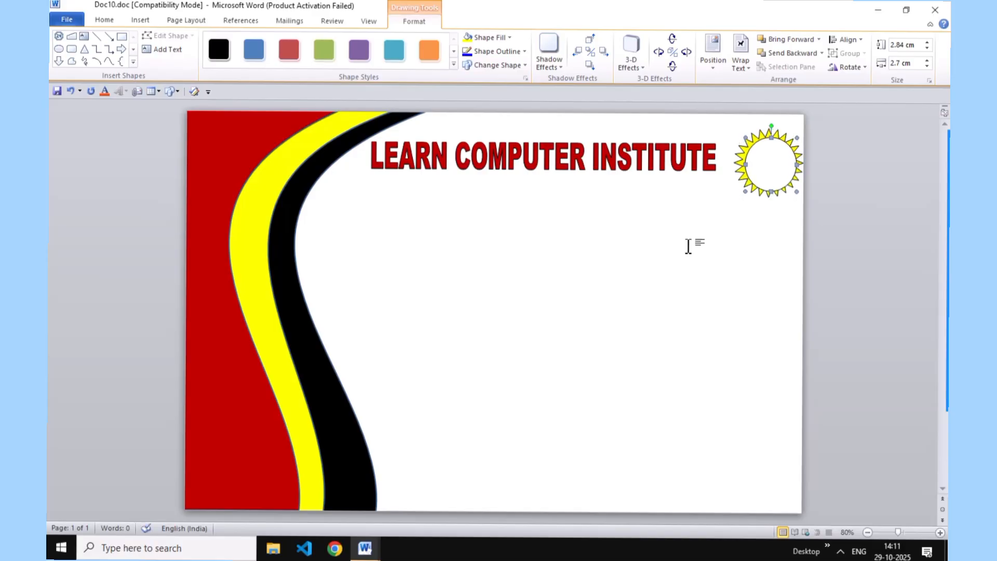
- Reduce the circle's height to about 2.5 cm and nudge it to the centre of the star
click(773, 138)
drag(772, 139, 772, 145)
key(Up)
key(Up)
key(Up)
key(Up)
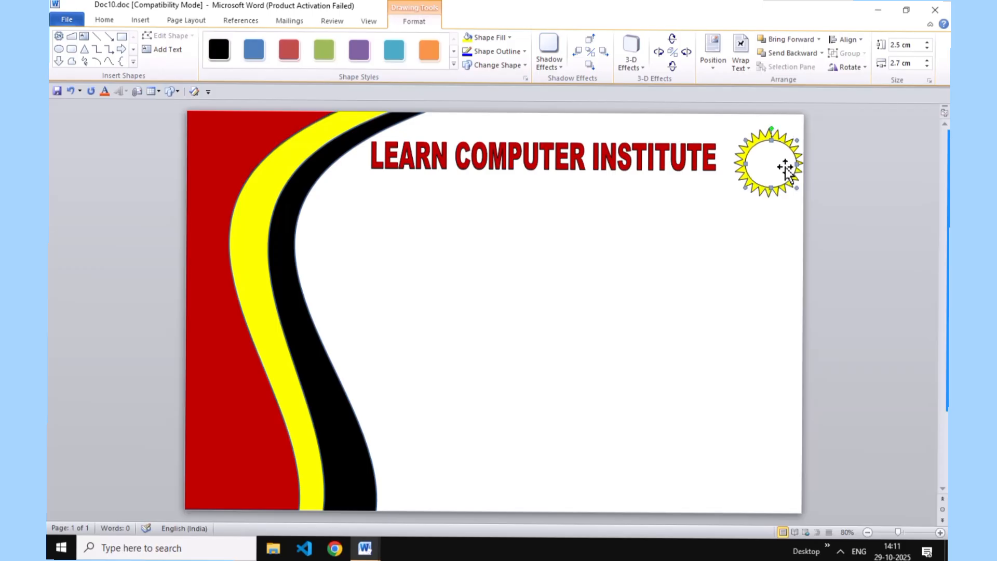
key(ctrl+Left)
key(ctrl+Left)
key(ctrl+Left)
key(ctrl+Up)
key(ctrl+Up)
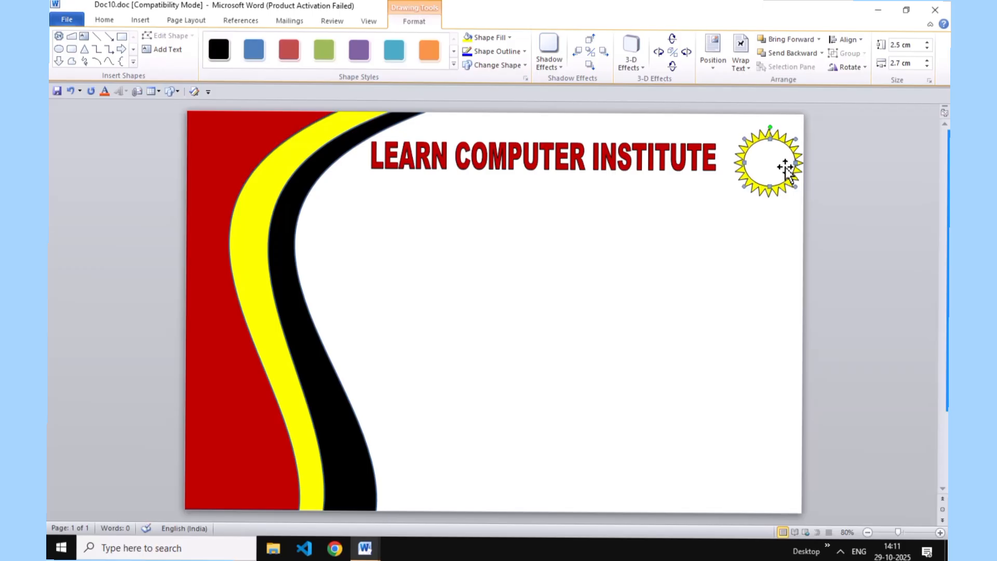
- Fill the circle in the star badge with standard dark blue
click(476, 38)
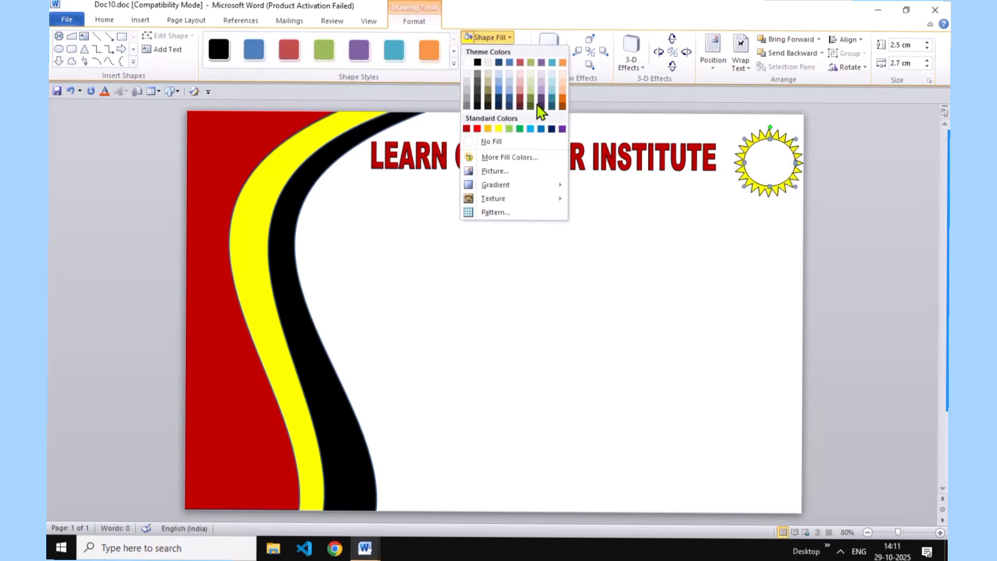
click(551, 129)
right_click(754, 154)
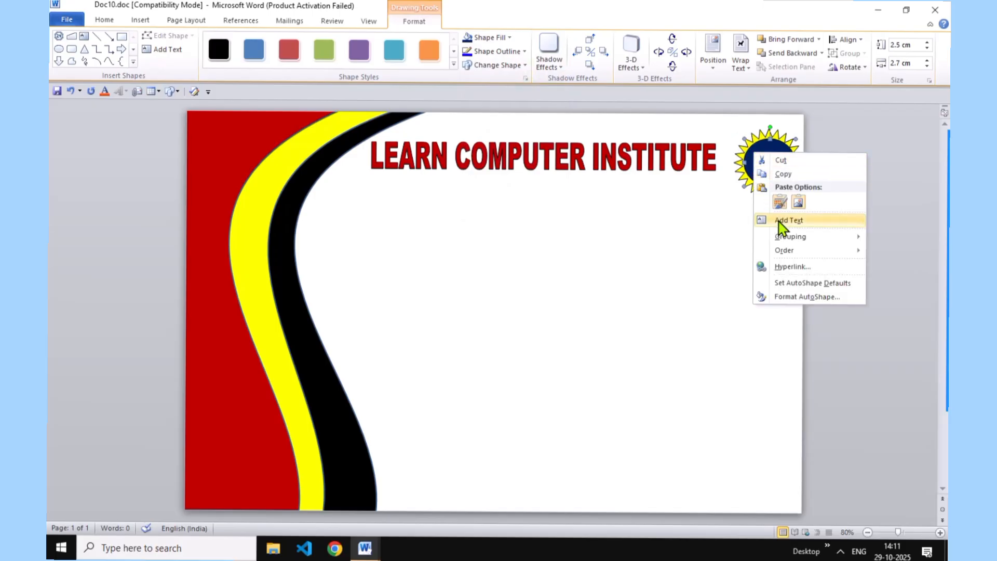
key(Escape)
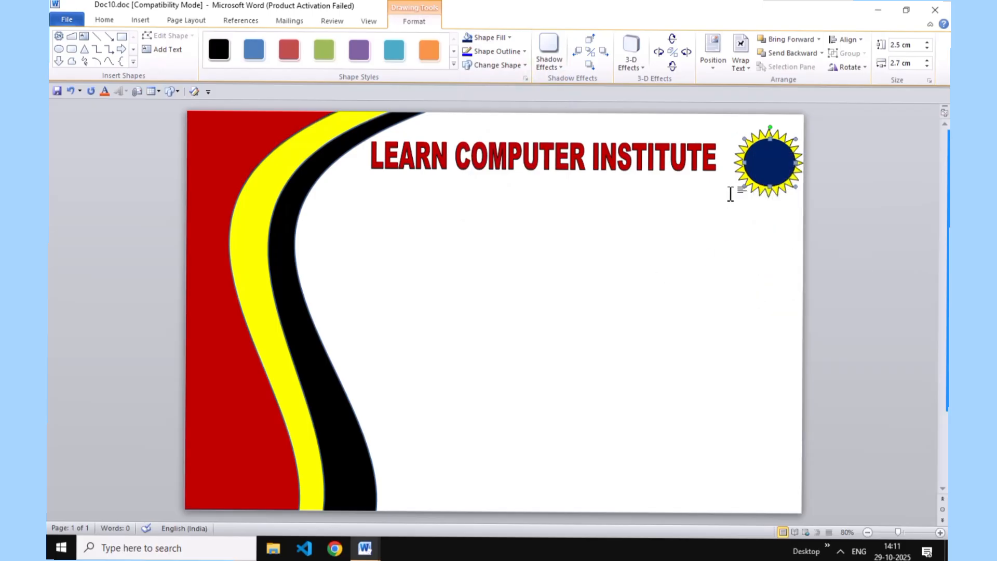
- Add the text "BEST" and "AWARD" on two lines inside the dark blue circle
right_click(756, 162)
click(783, 229)
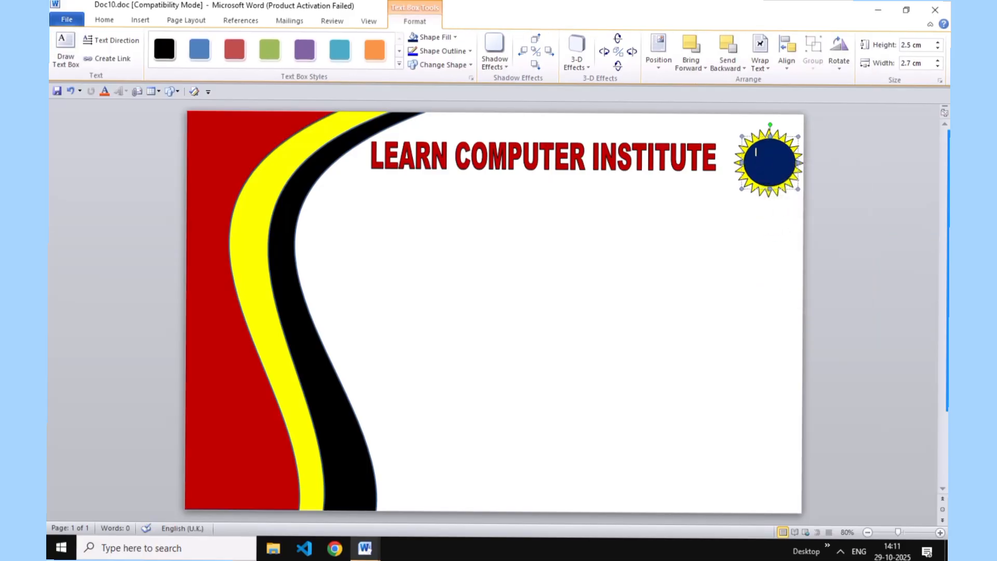
text(BEST)
- Make the badge text bold and indent "BEST" slightly so it is centred above "AWARD"
drag(773, 169, 740, 153)
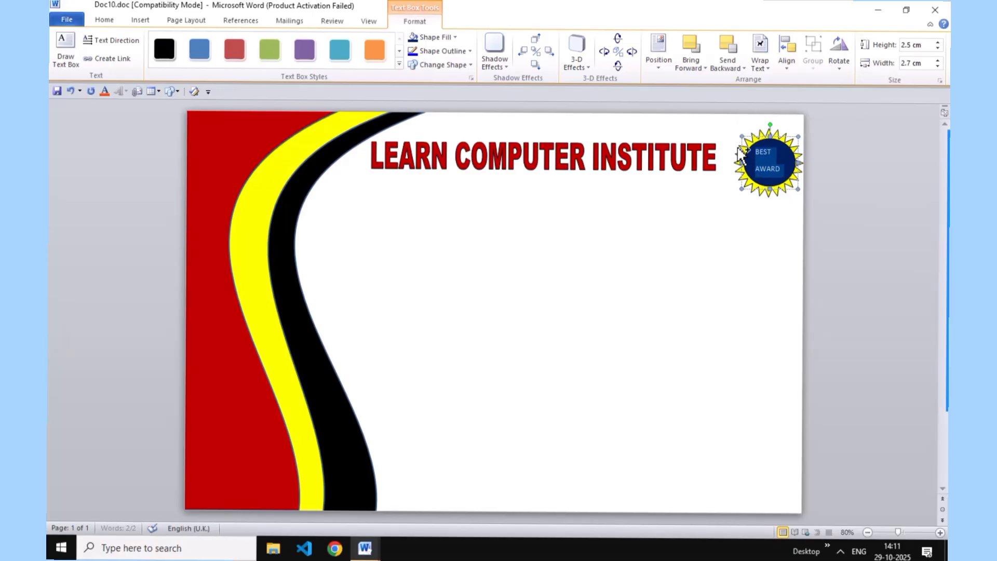
click(703, 242)
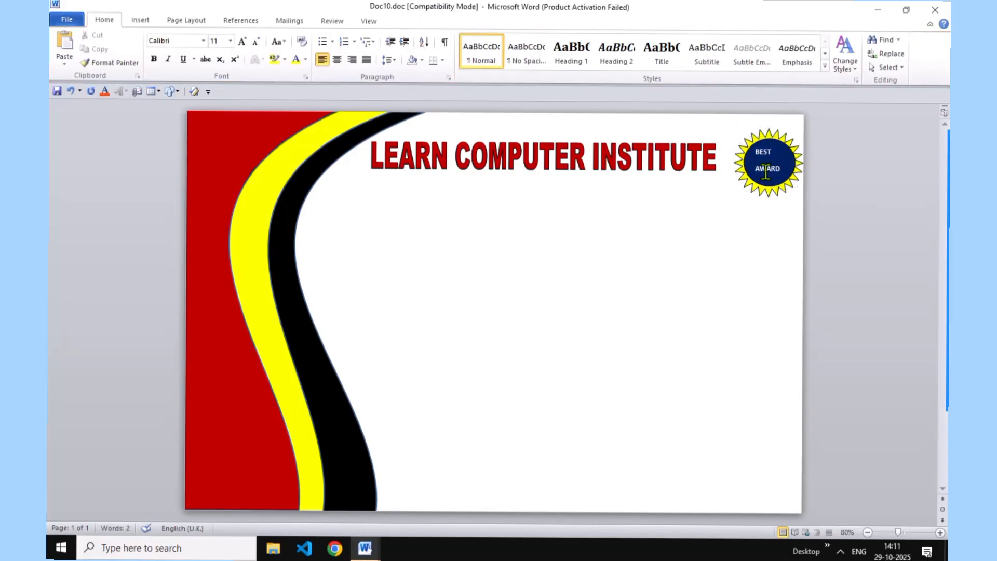
click(759, 151)
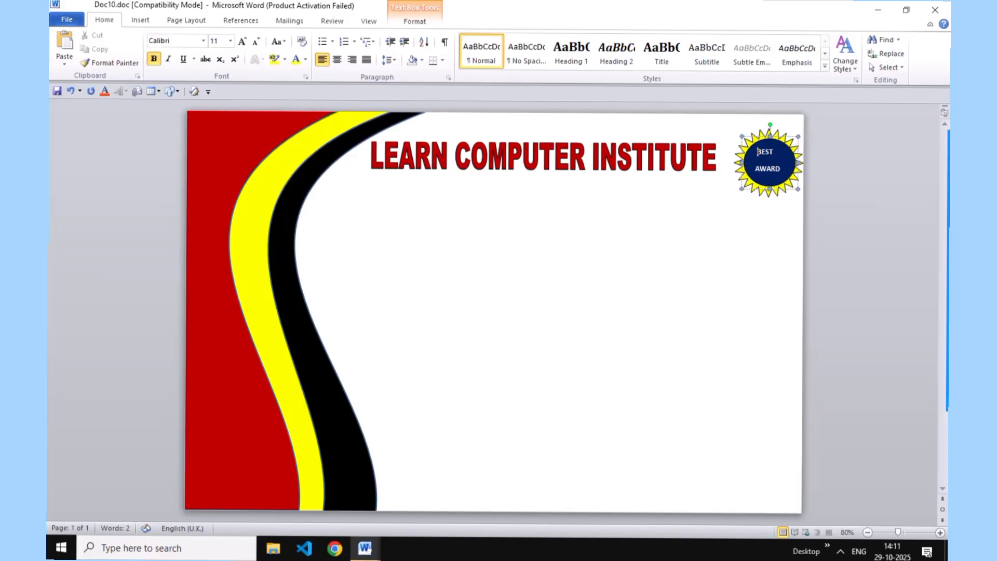
click(702, 255)
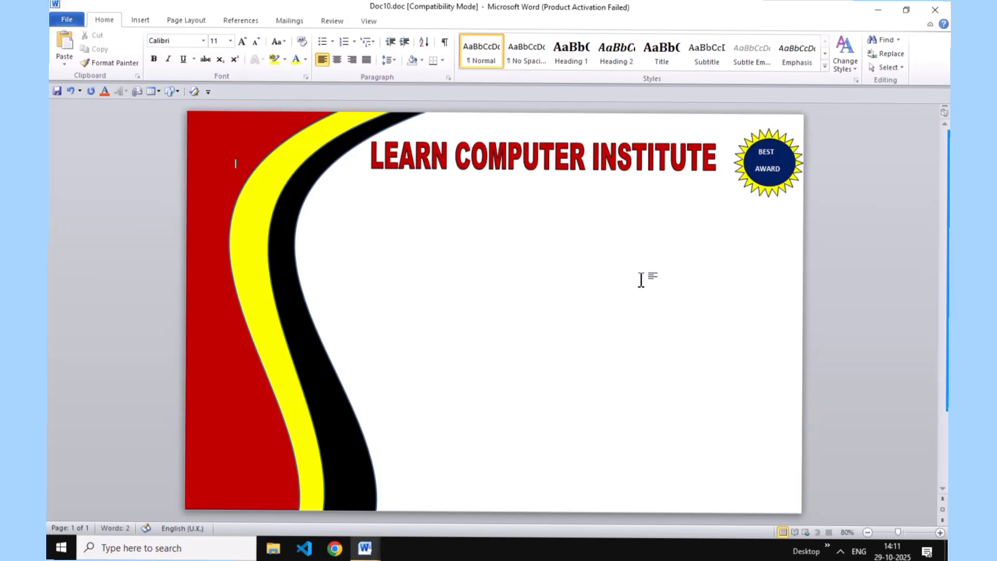
- Stretch the WordArt title slightly wider toward the star badge and deselect it
click(675, 159)
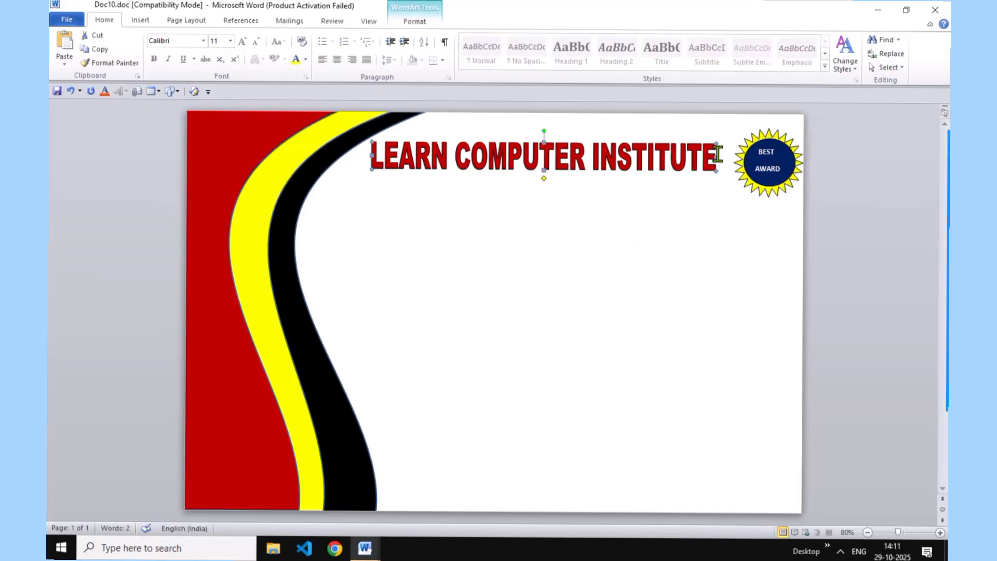
drag(716, 145, 729, 145)
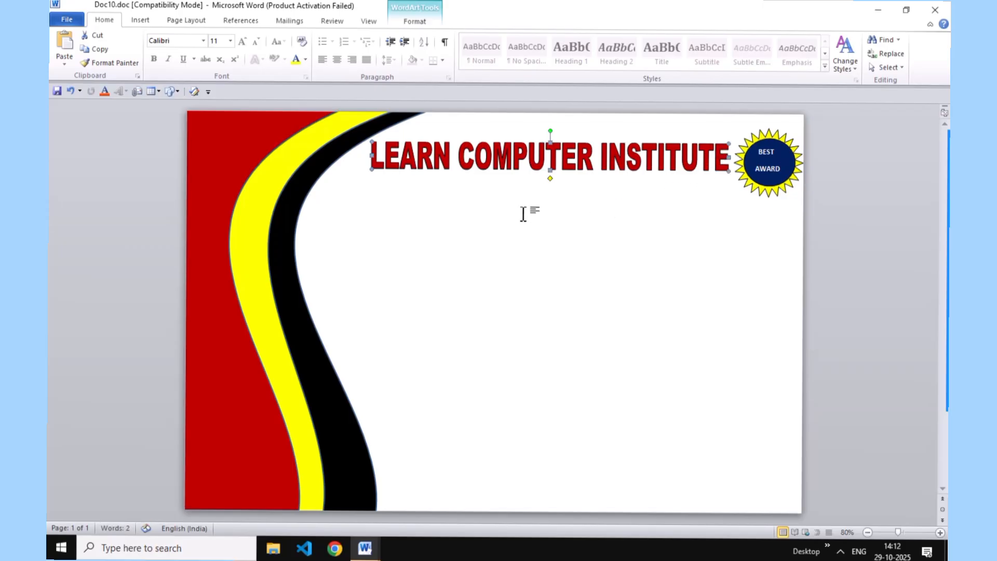
click(413, 212)
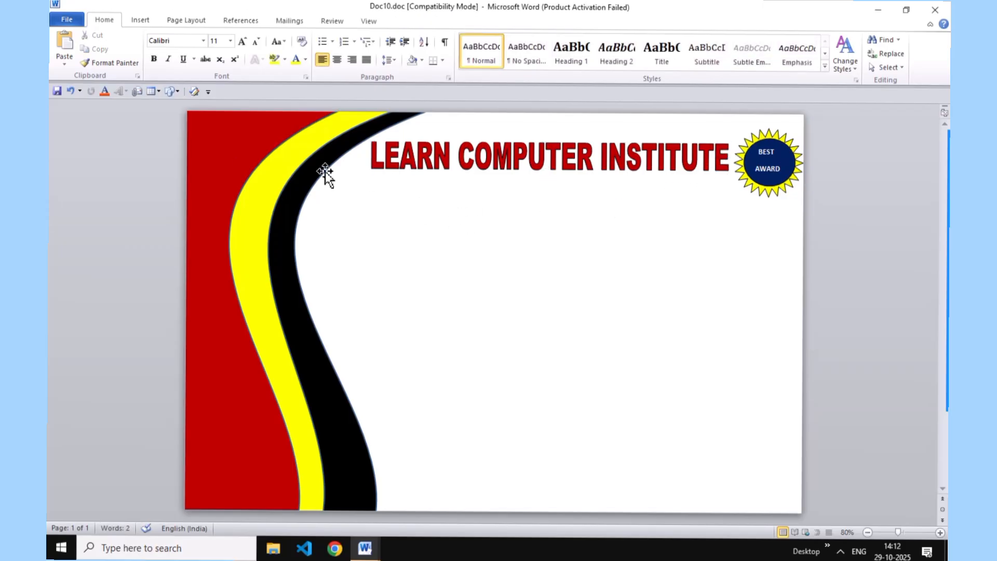
- Draw a text box about 0.73 cm high and 10.72 cm wide above the title and enter "AN ISO CERTIFIED 9001:2015"
click(140, 19)
click(233, 51)
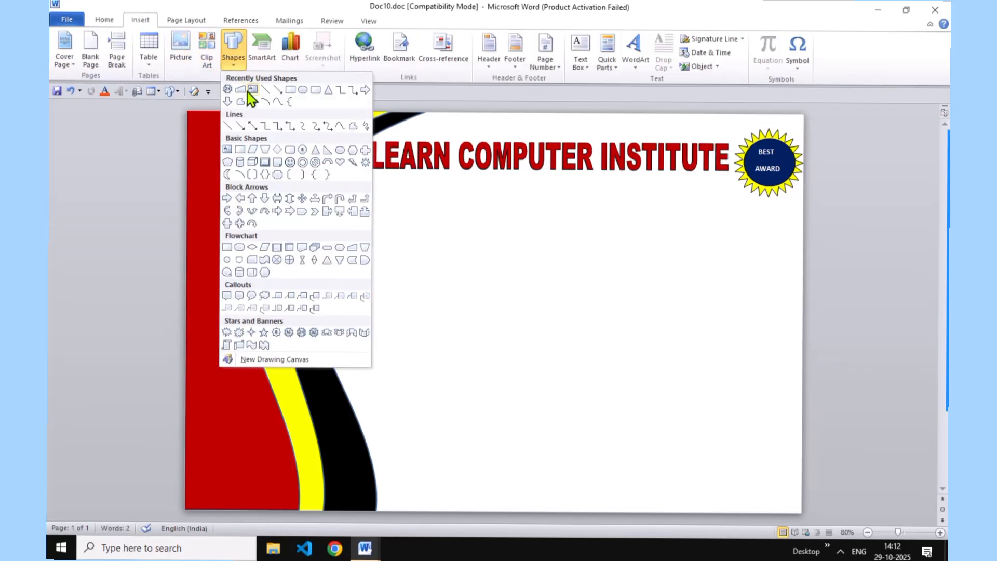
click(253, 90)
drag(500, 119, 704, 134)
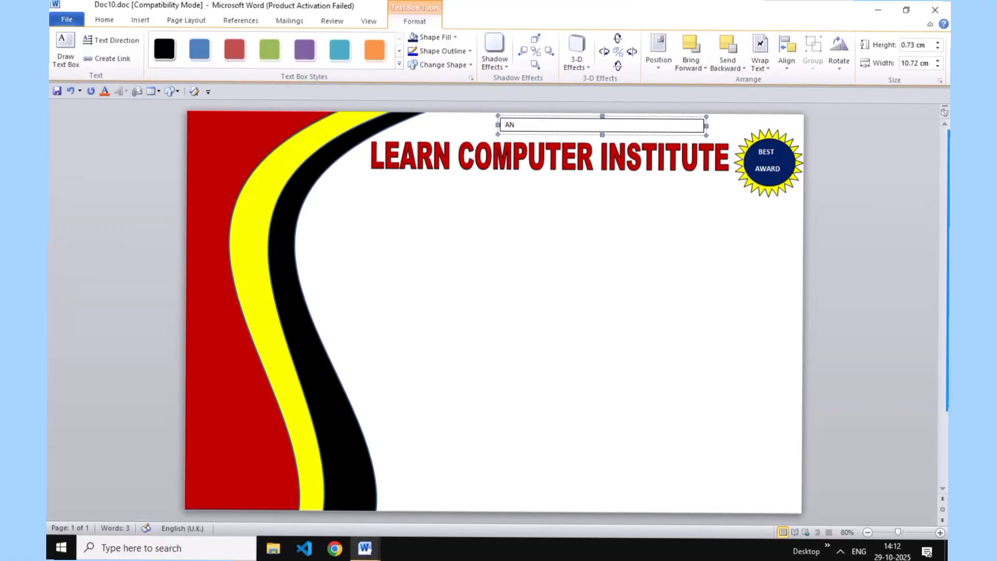
text(AN ISO CERTIFIED 9001:2015)
- Enlarge the "AN ISO CERTIFIED 9001:2015" text inside its text box
drag(604, 118, 490, 123)
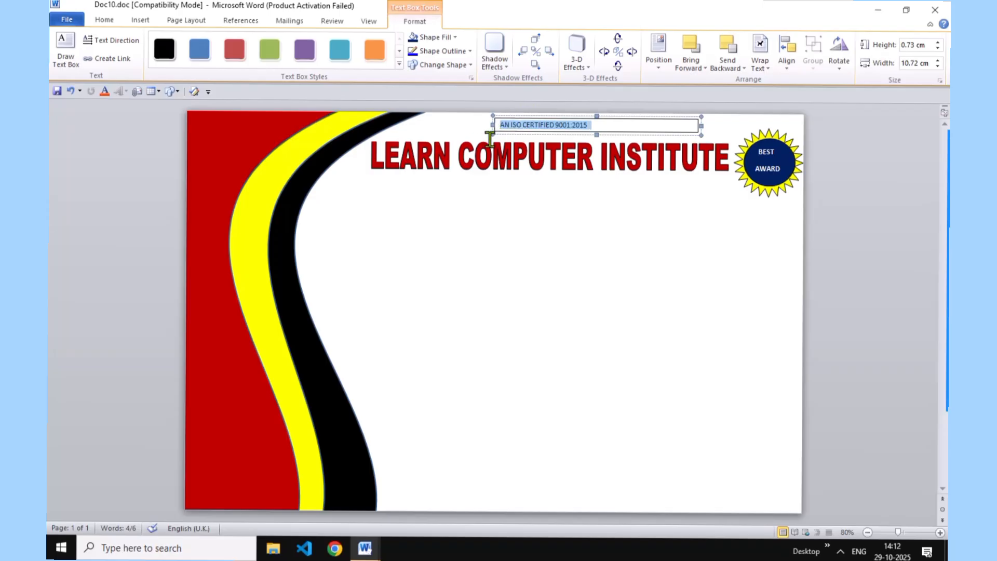
key(ctrl+bracketright)
key(ctrl+bracketright)
key(ctrl+bracketright)
key(ctrl+bracketright)
key(ctrl+bracketright)
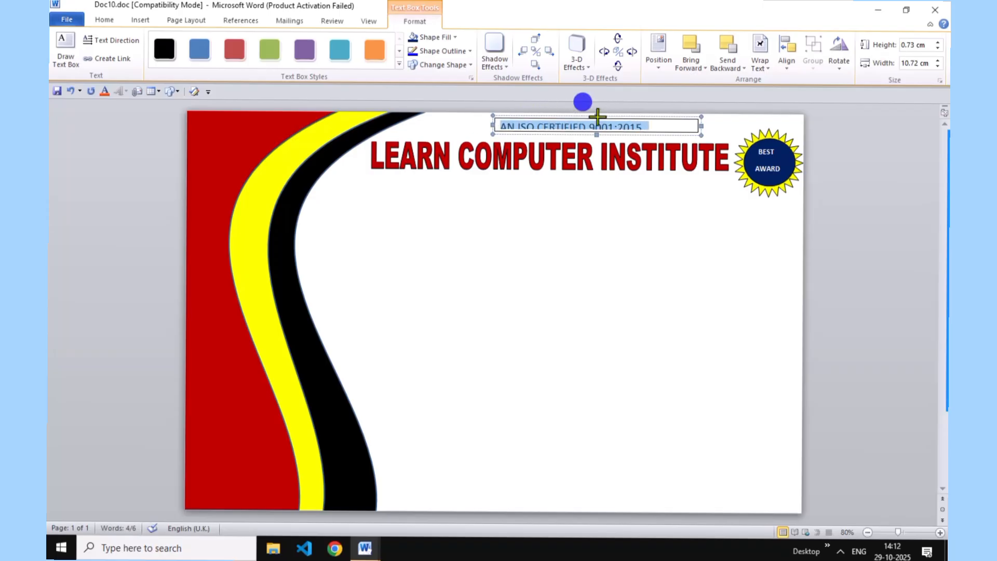
- Extend the certification text box downward to about 1.07 cm high and indent its text slightly
drag(598, 117, 592, 97)
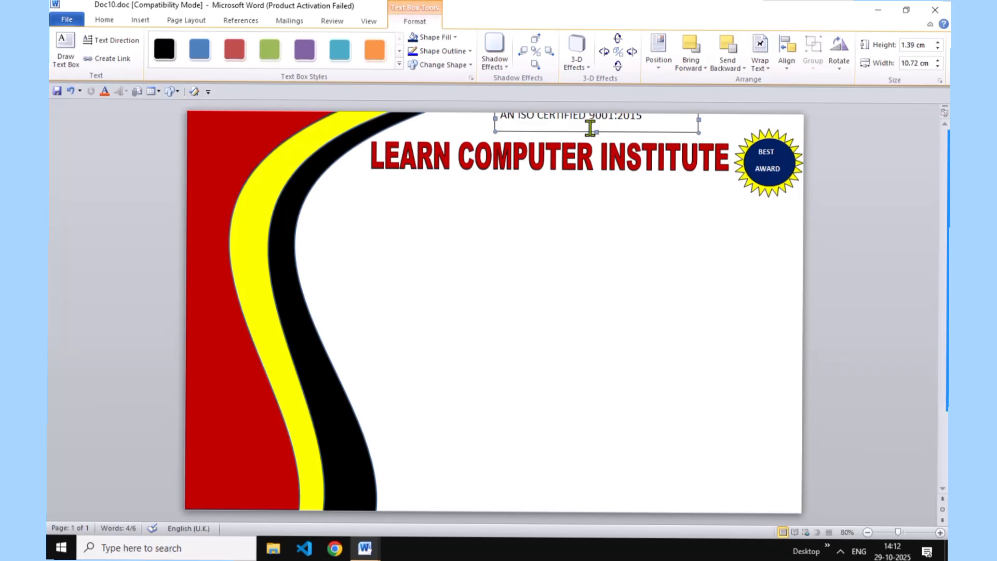
key(ctrl+z)
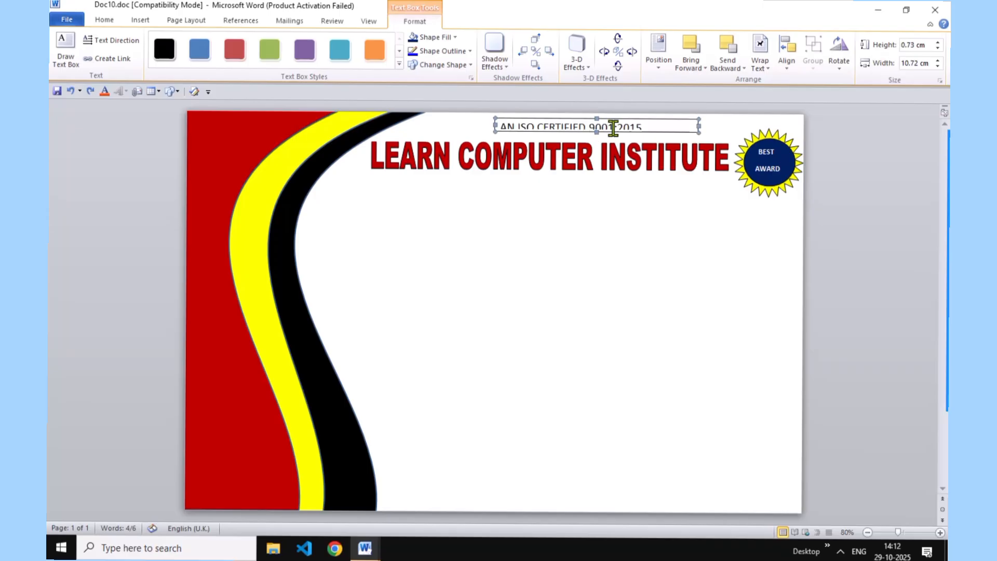
mouse_move(597, 130)
mouse_down()
mouse_move(595, 117)
mouse_move(598, 138)
mouse_up()
click(502, 127)
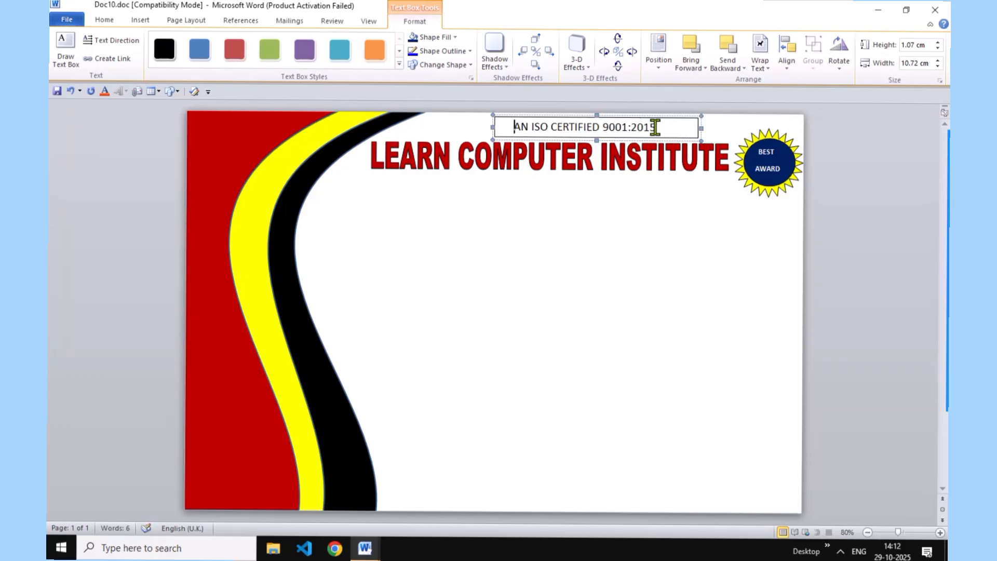
- Make the certification text bold and remove the outline of its text box
drag(658, 128, 493, 133)
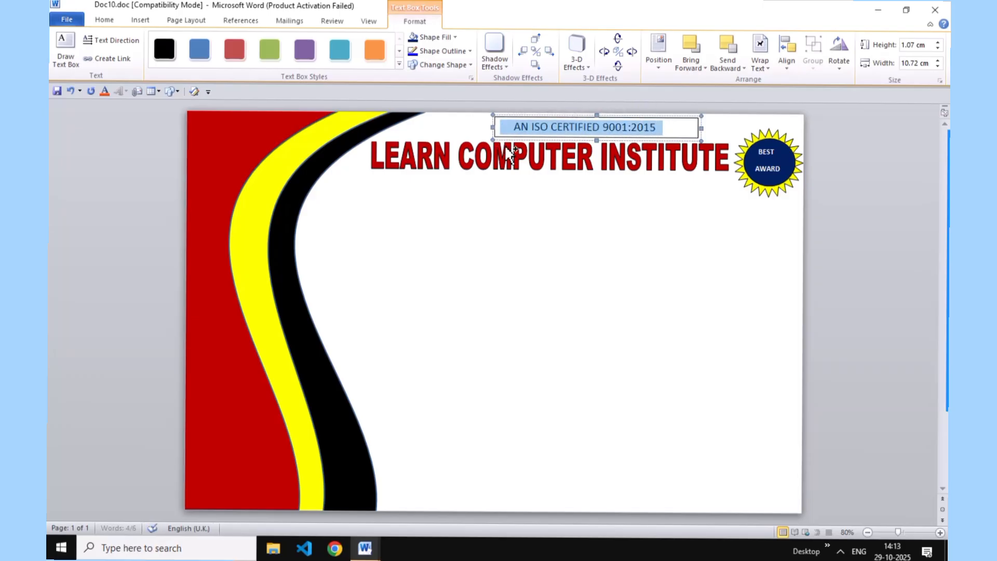
key(ctrl+b)
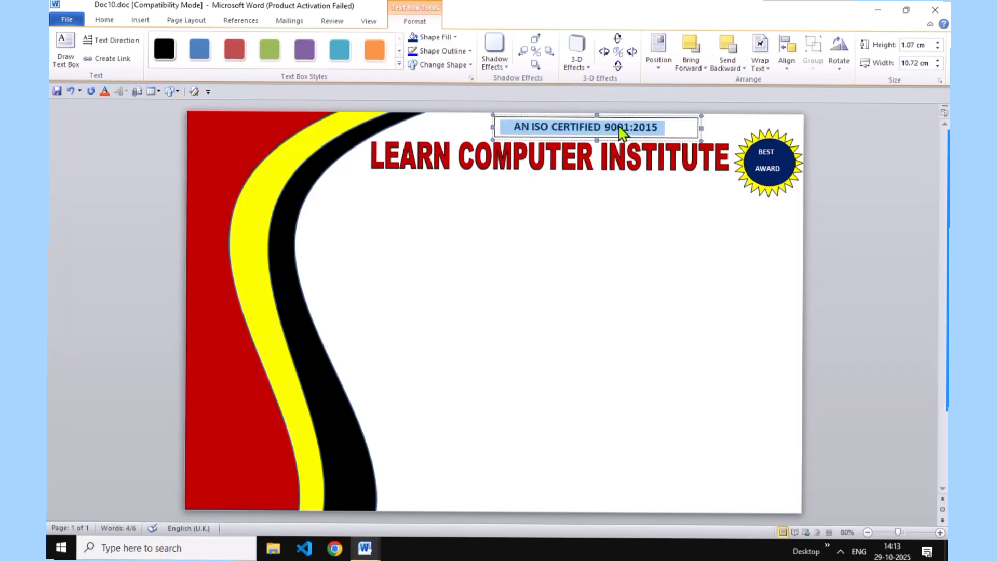
click(440, 52)
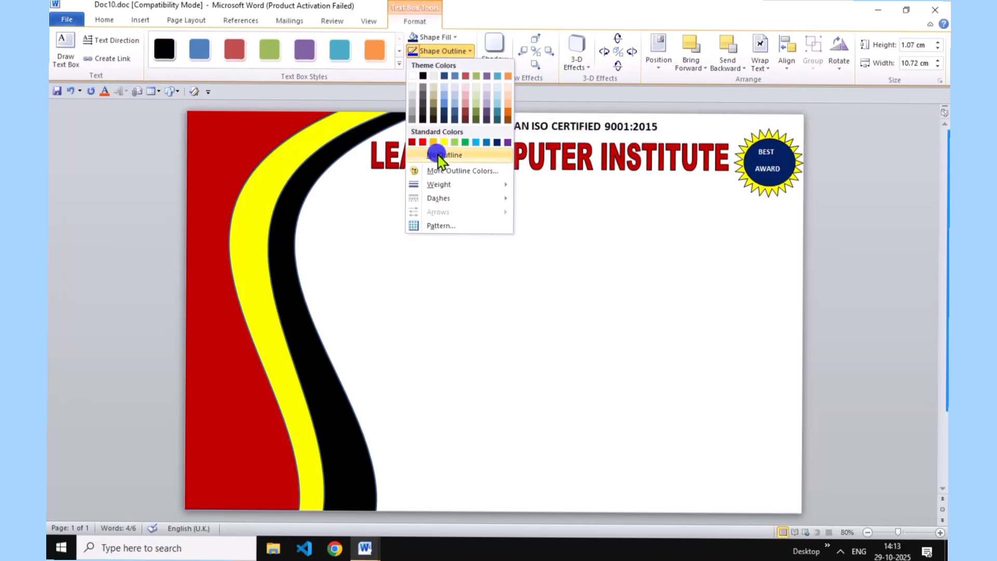
click(437, 151)
click(655, 139)
- Increase the certification text's font size to 20
drag(659, 127, 509, 129)
key(ctrl+shift+period)
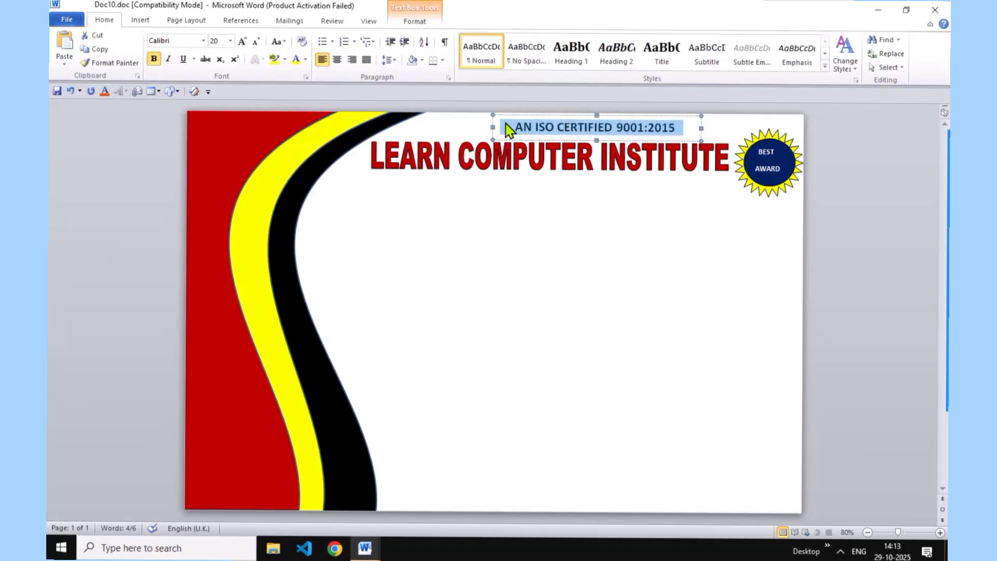
click(572, 184)
- Nudge the certification text box left and slightly up so it sits more centrally above the title
click(587, 127)
click(597, 115)
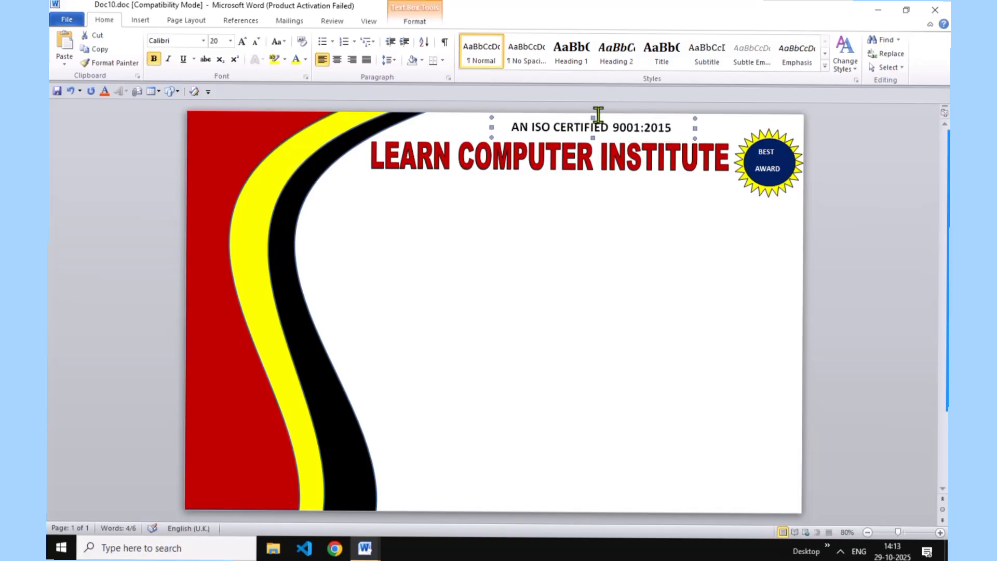
key(Left)
key(Left)
key(Left)
key(Left)
key(Left)
key(Up)
key(Up)
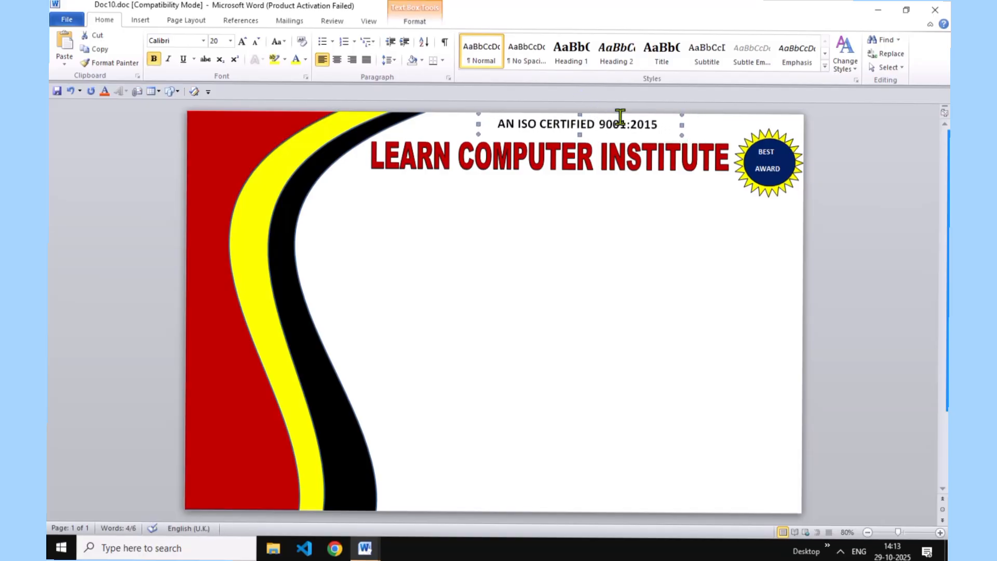
- Increase the font size of the ISO certification line above the title to 22
click(666, 127)
drag(666, 127, 445, 122)
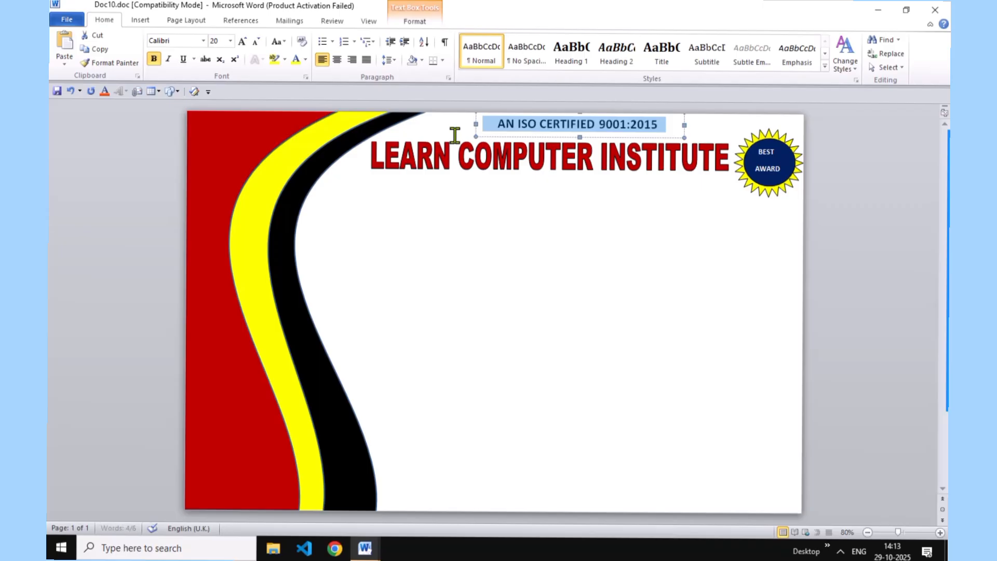
click(498, 234)
- Nudge the ISO certification text box left so it sits more centrally above the title
click(664, 119)
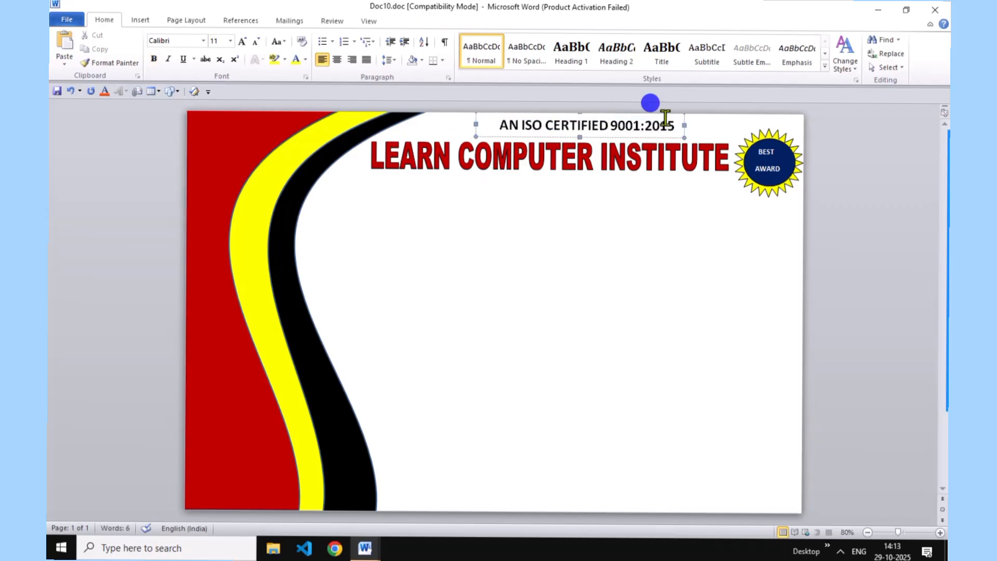
click(475, 125)
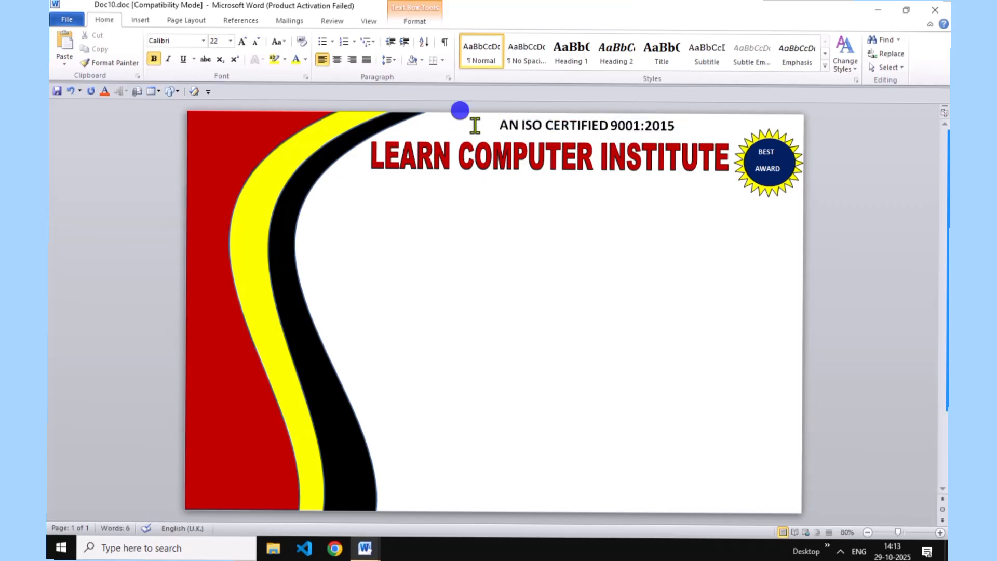
key(Left)
key(Left)
key(Left)
key(Left)
key(Left)
key(Left)
key(Left)
key(Left)
key(Left)
key(Left)
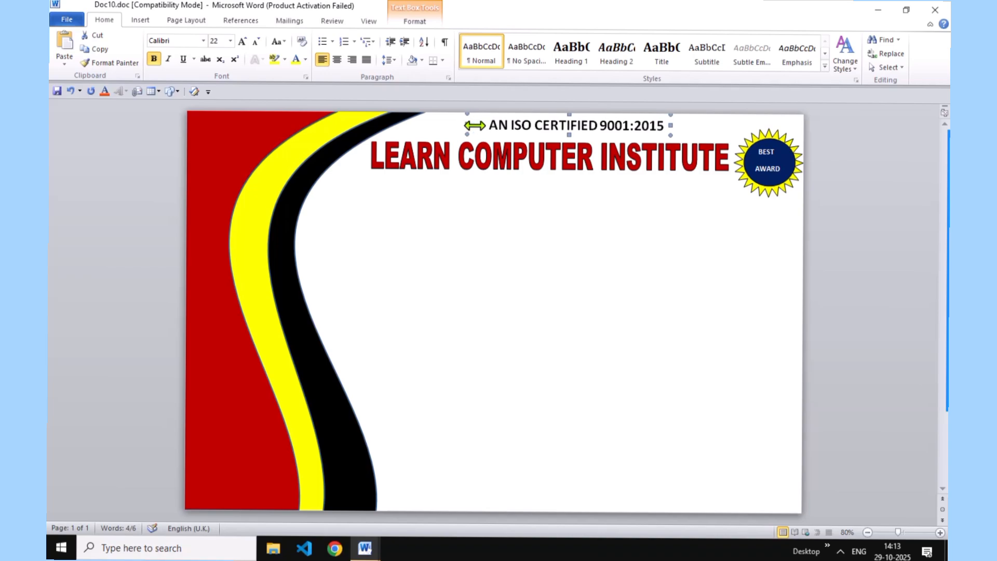
click(569, 210)
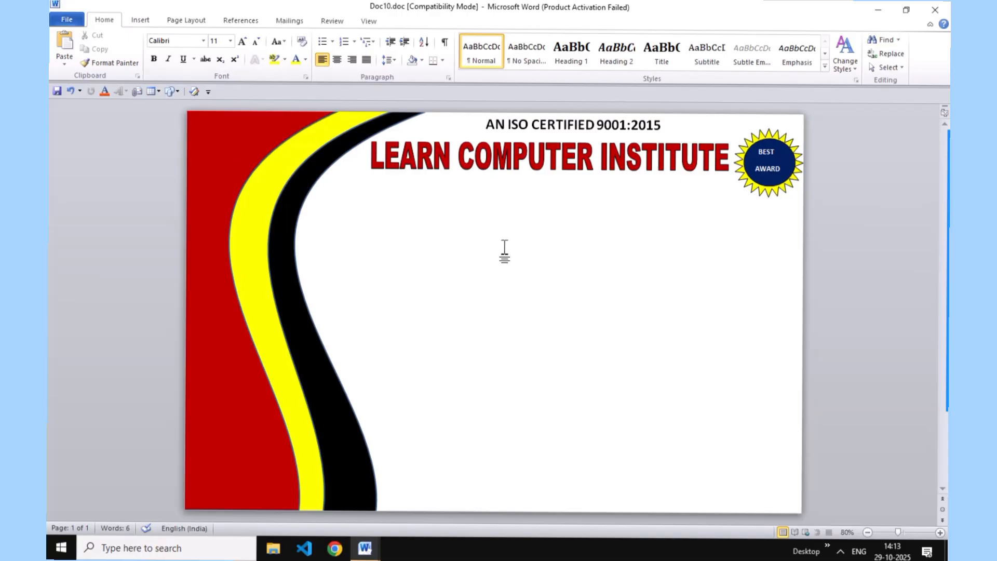
- Insert a plain outlined WordArt reading "CERTIFICATE" in Arial Black, size 36
click(141, 20)
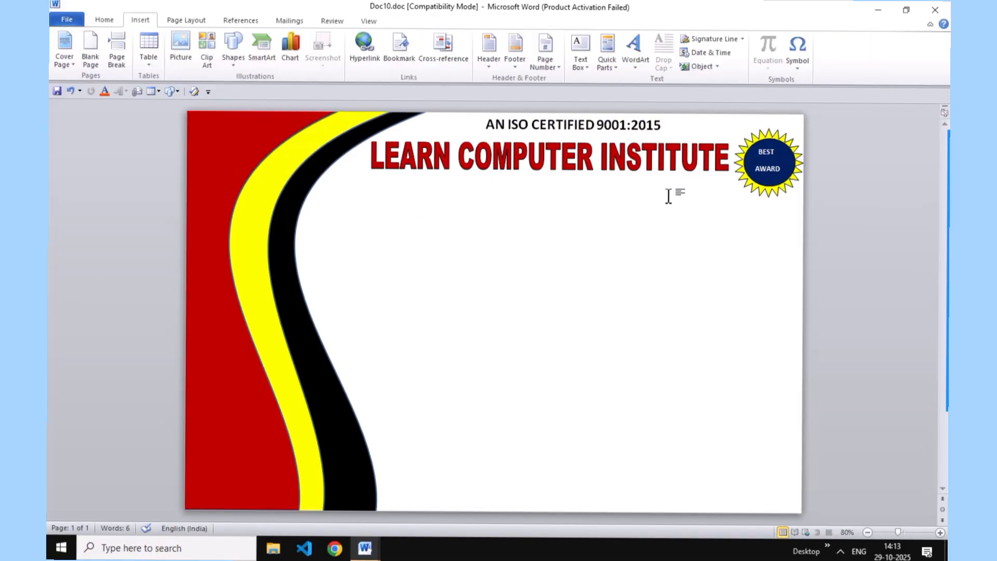
click(634, 59)
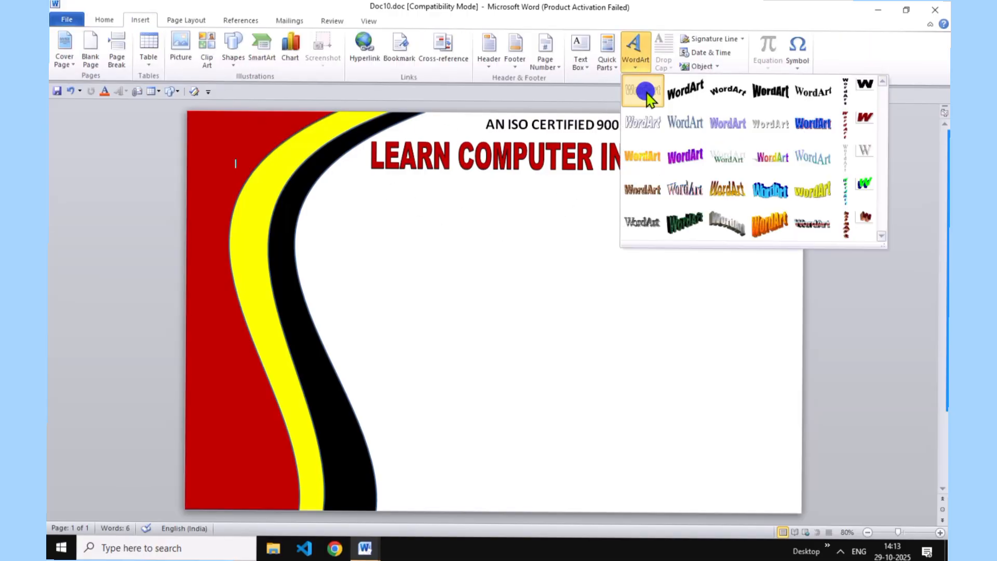
click(642, 90)
key(Delete)
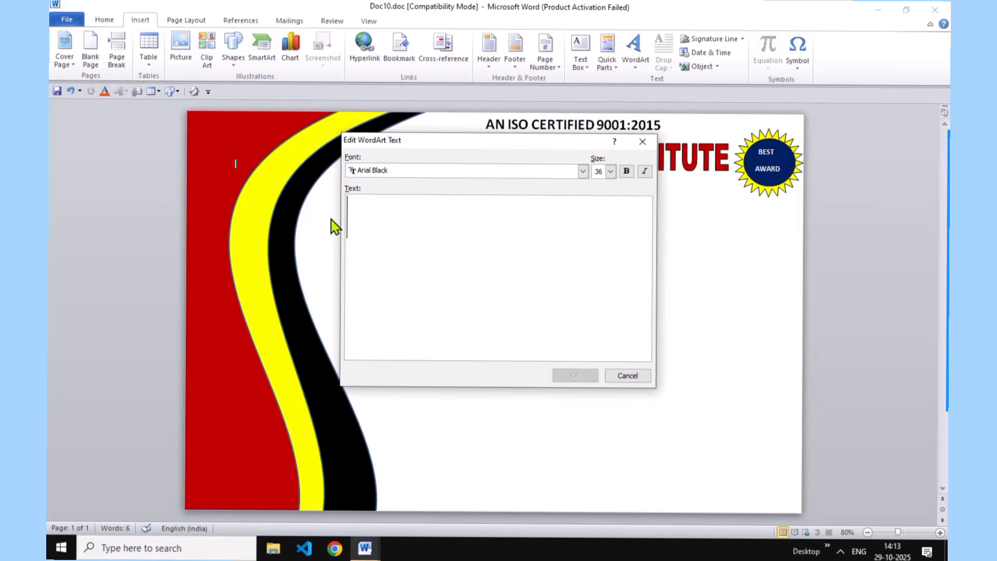
text(CERTIFICATE)
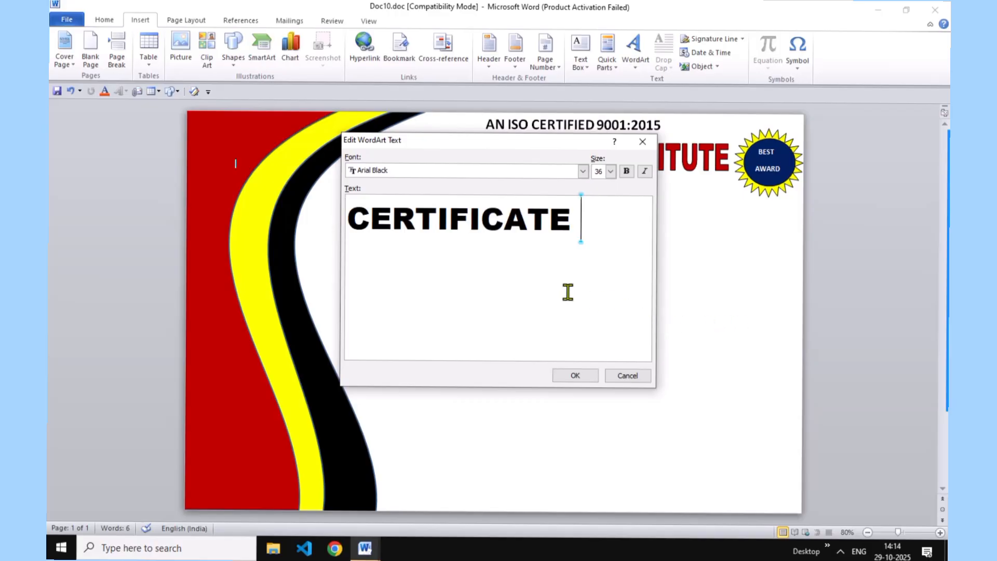
click(576, 376)
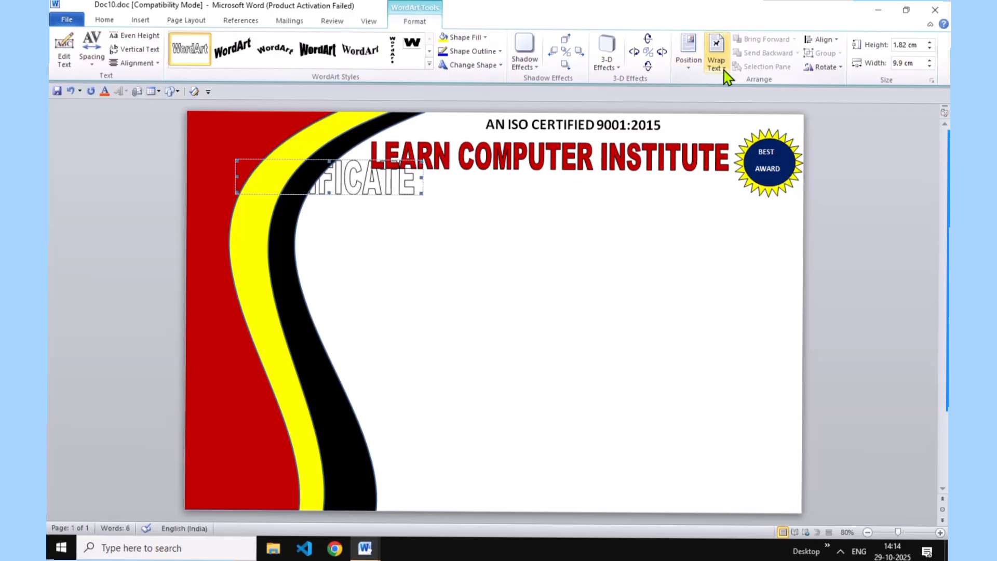
- Set the CERTIFICATE WordArt's text wrapping to In Front of Text and nudge it to the right
click(716, 60)
click(751, 176)
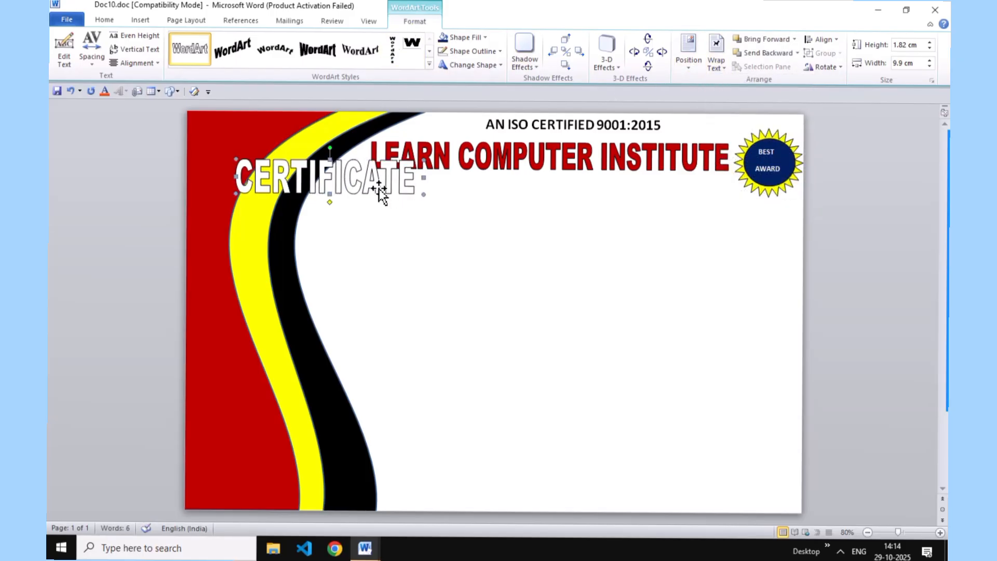
key(Right)
key(Right)
key(Right)
key(Right)
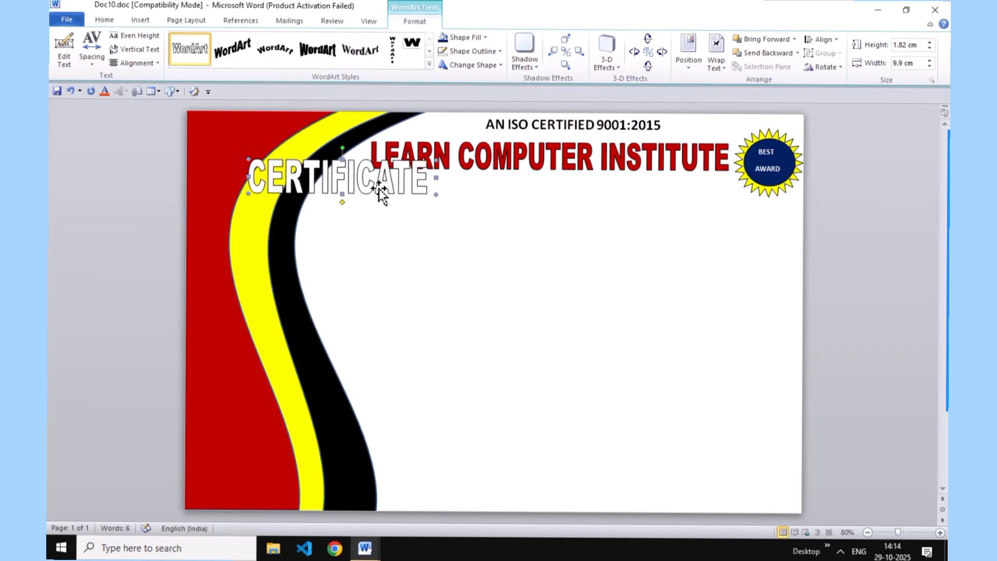
- Nudge the yellow star of the BEST AWARD badge slightly upward
click(795, 143)
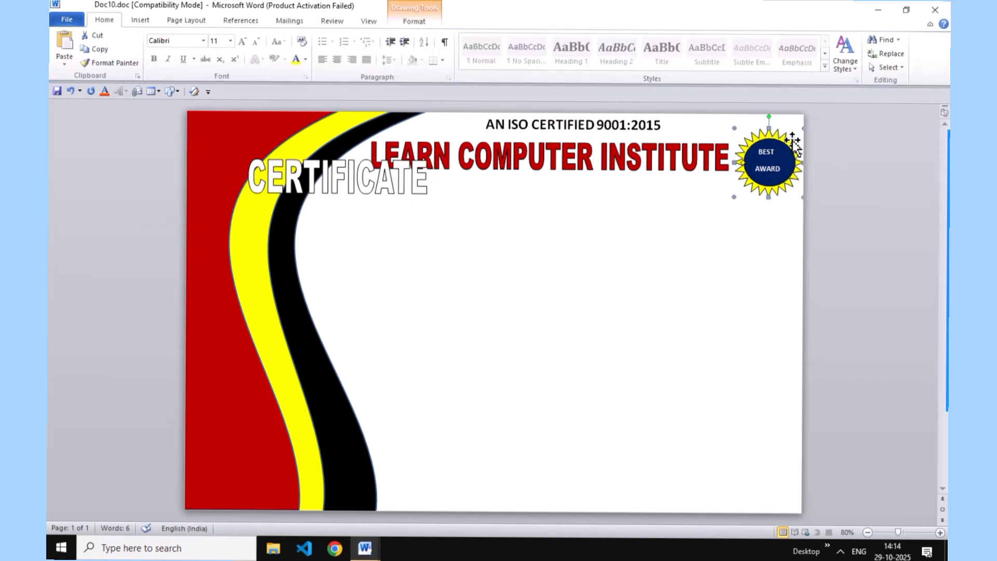
key(Up)
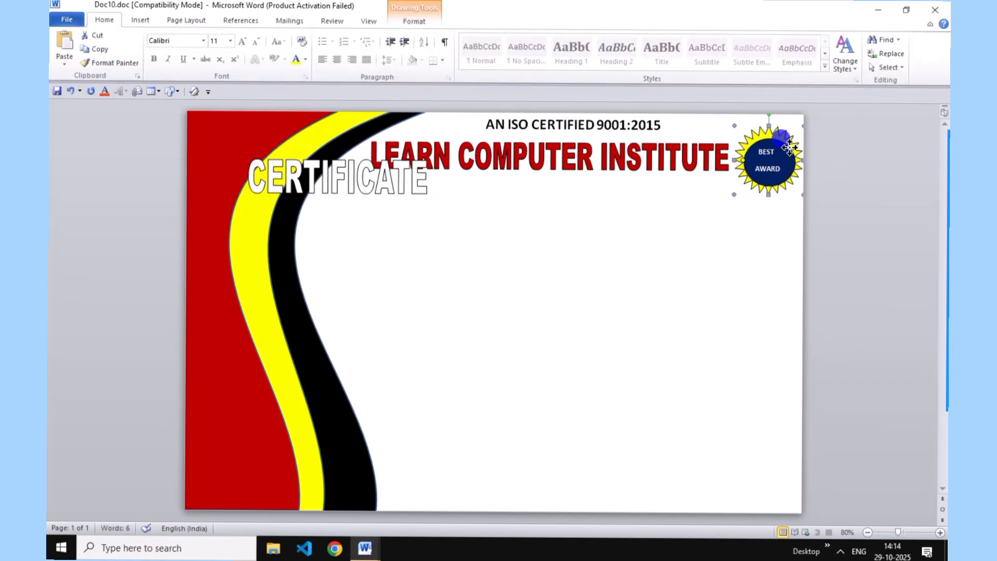
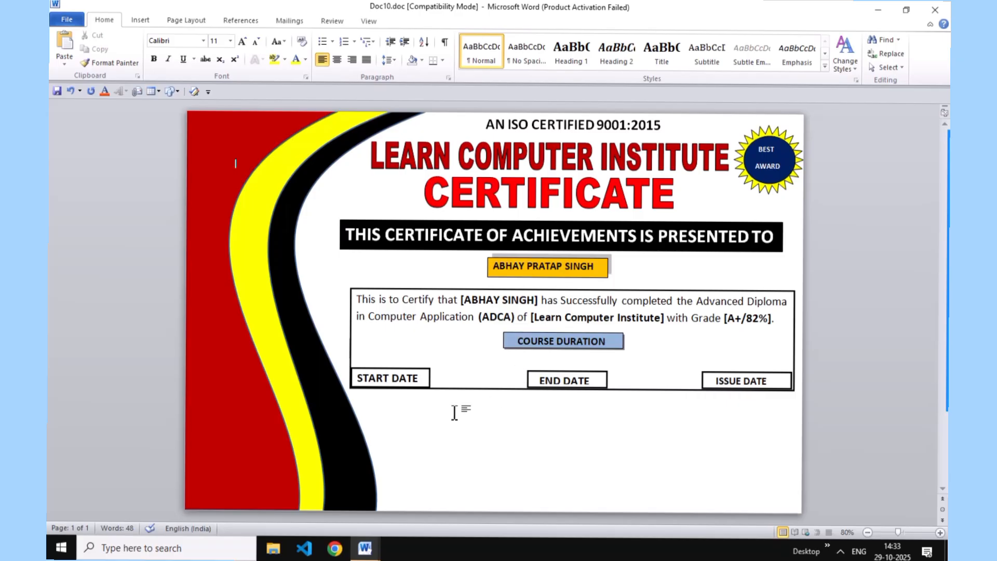
- Insert the picture "golden badge 2.jpg" from the Desktop folder
click(141, 21)
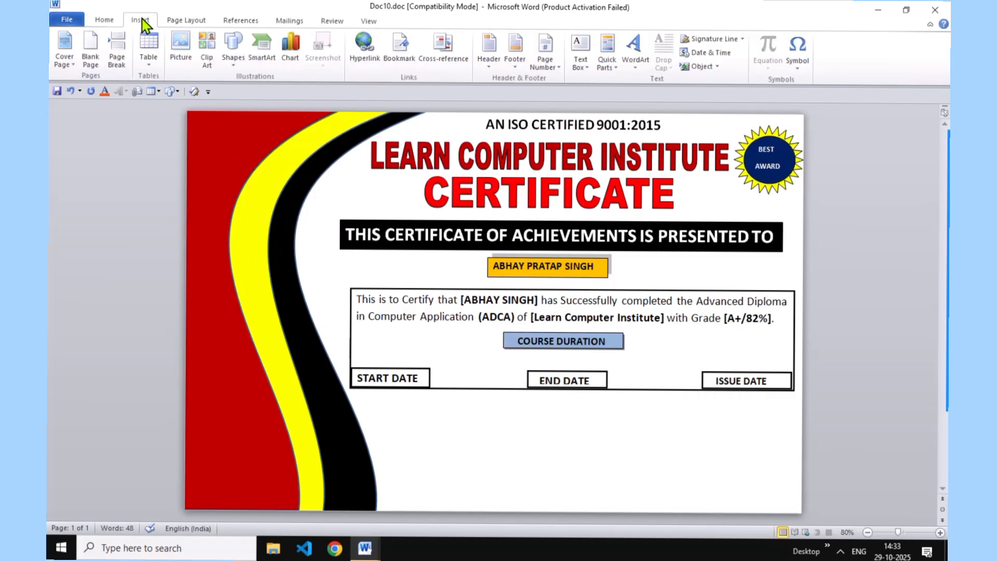
click(181, 49)
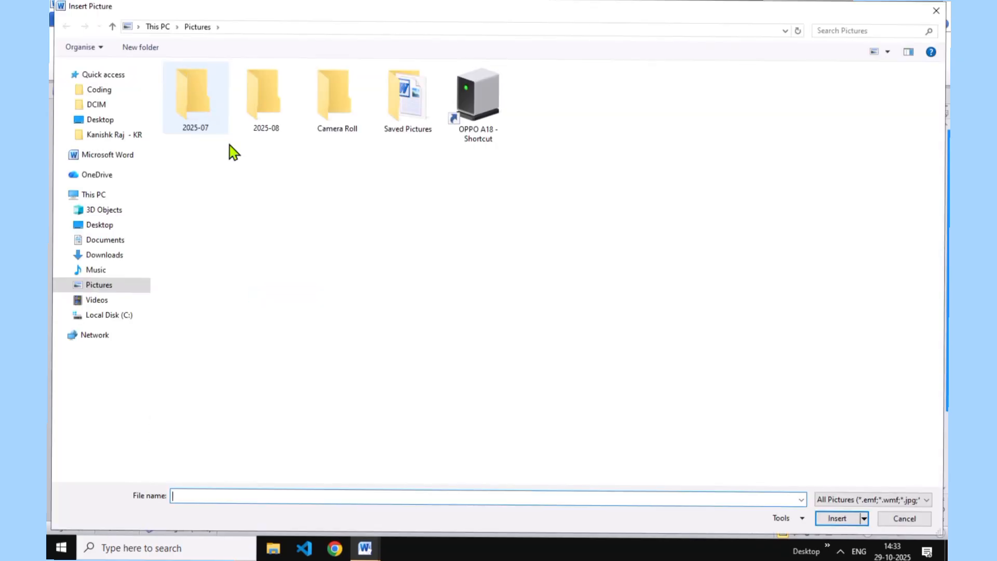
click(120, 225)
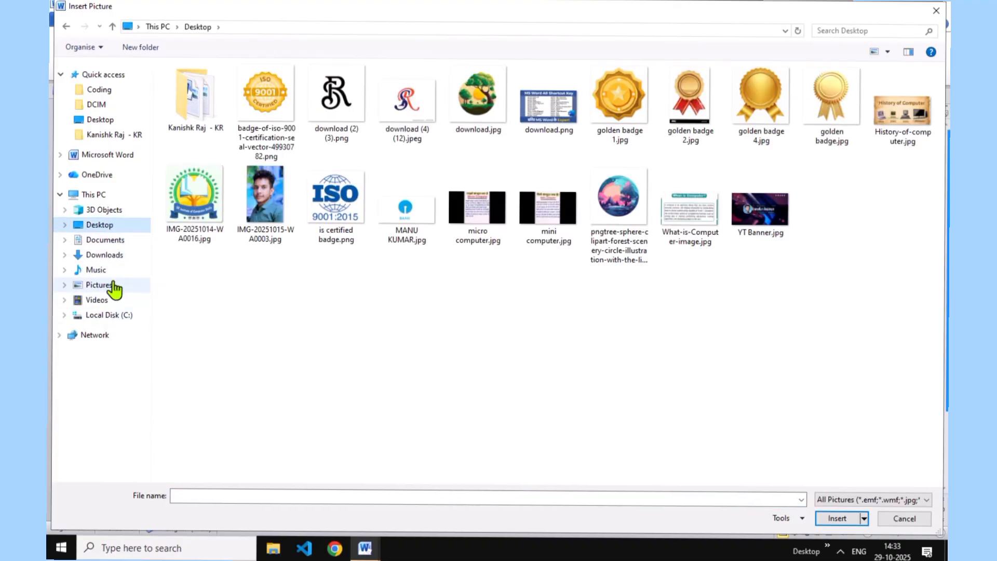
click(697, 117)
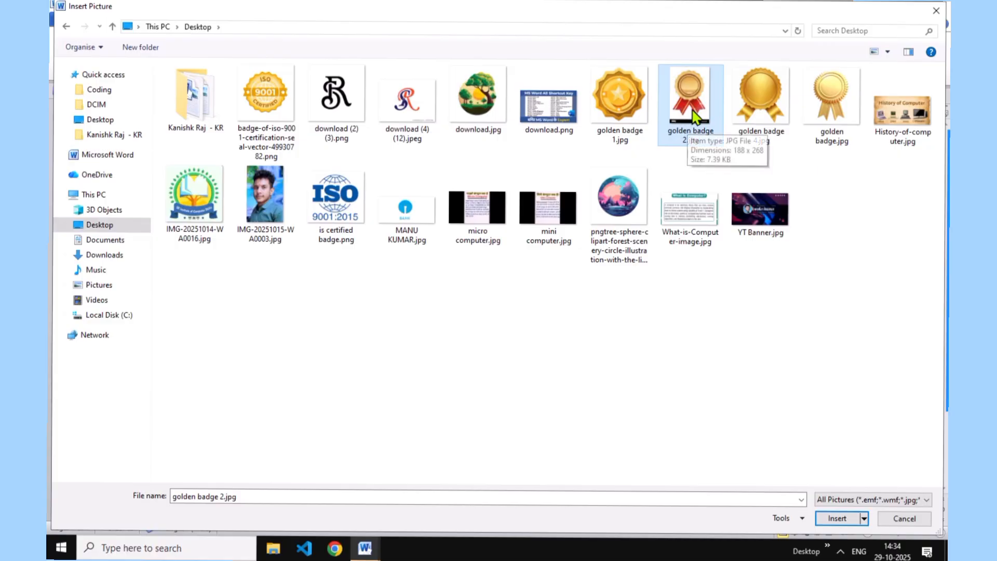
click(836, 518)
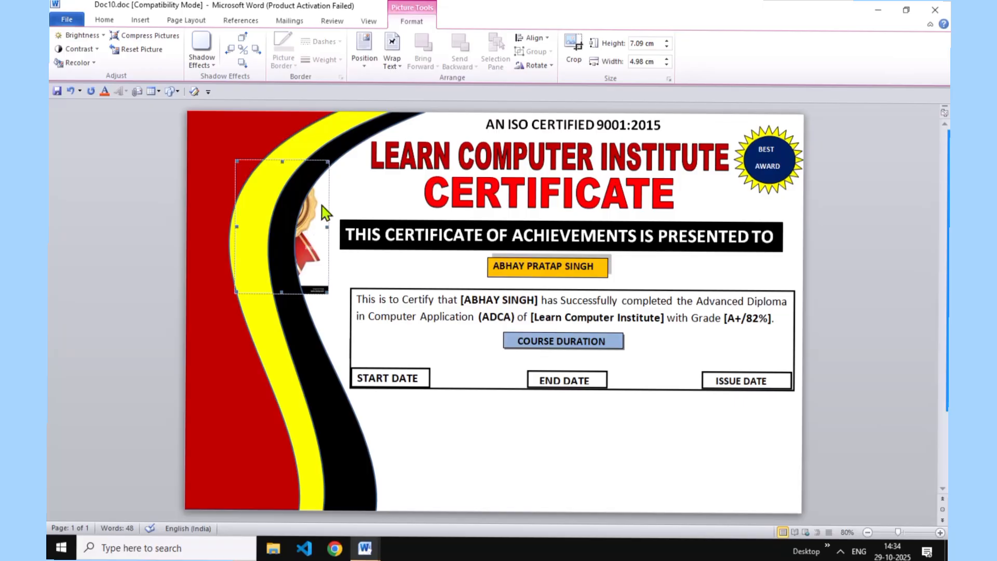
- Set the golden badge picture to In Front of Text and place it below the END DATE box, nudged slightly right
click(399, 71)
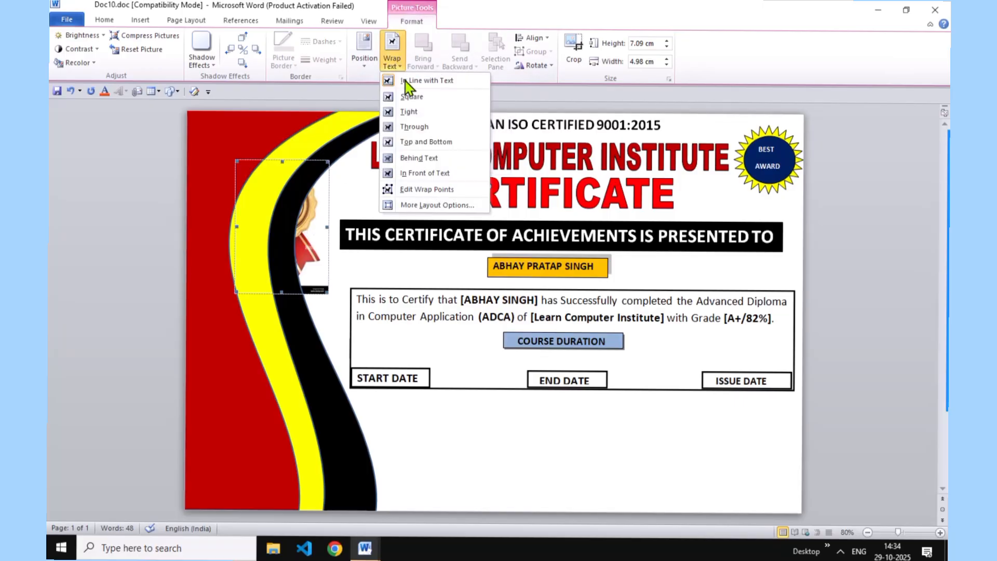
click(426, 173)
drag(404, 329, 589, 473)
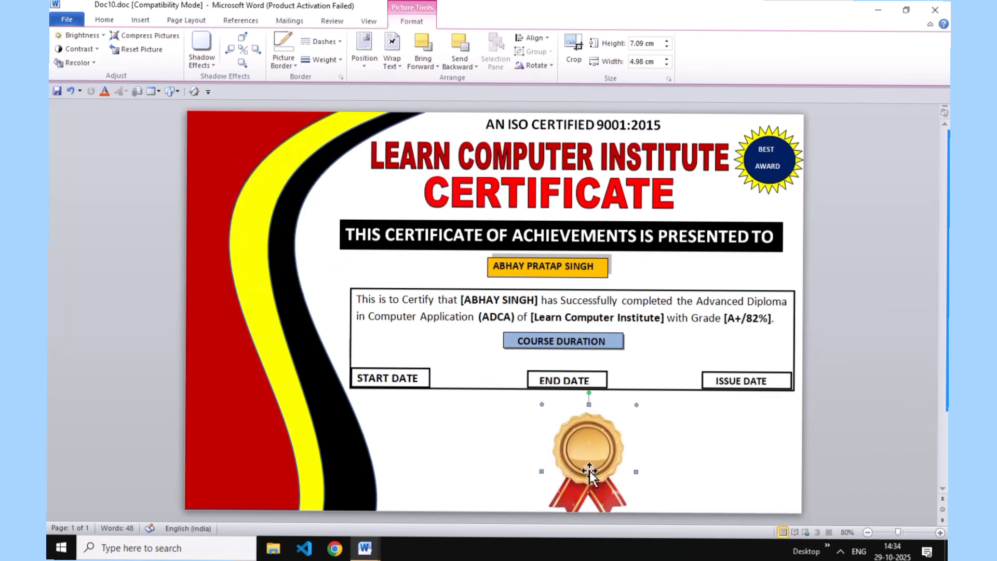
key(Right)
key(Right)
key(Right)
key(Right)
key(Right)
key(Right)
key(Right)
key(Right)
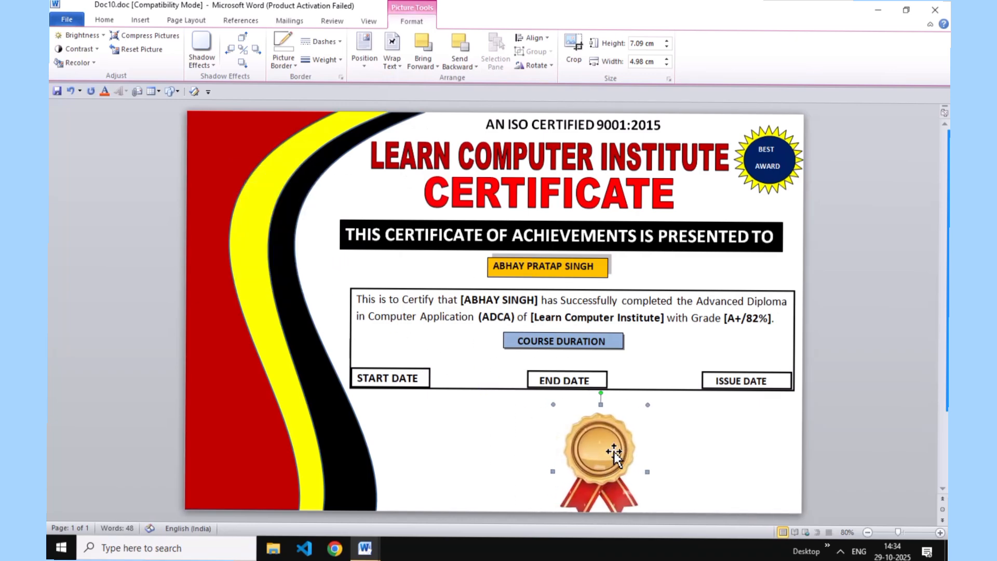
- Shrink the golden badge slightly and shift it further right in the space under the dates box
click(657, 401)
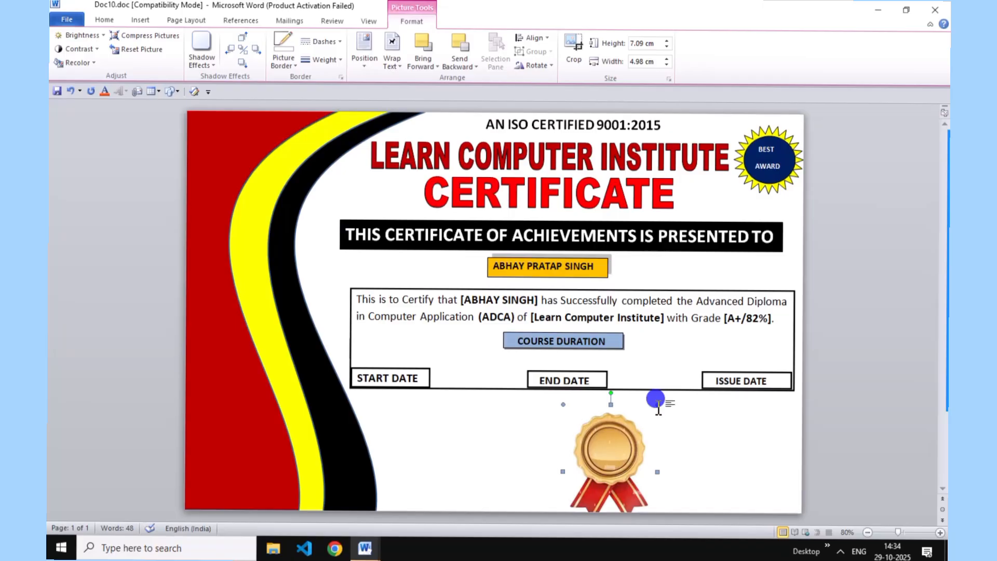
click(652, 407)
drag(657, 406, 651, 412)
drag(606, 453, 592, 472)
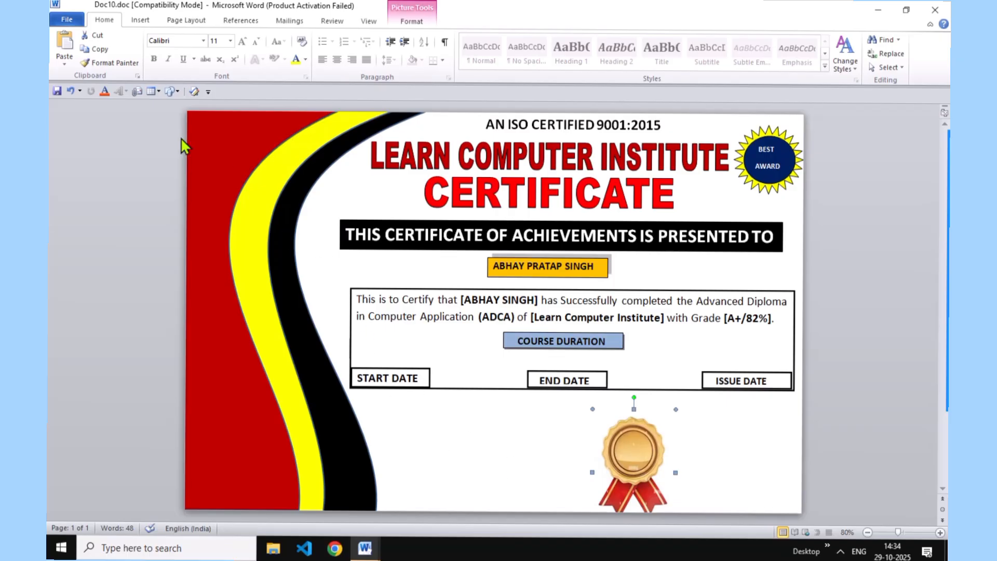
- Insert the picture "is certified badge.png" from the Desktop folder and set its text wrapping to In Front of Text
click(139, 19)
click(183, 62)
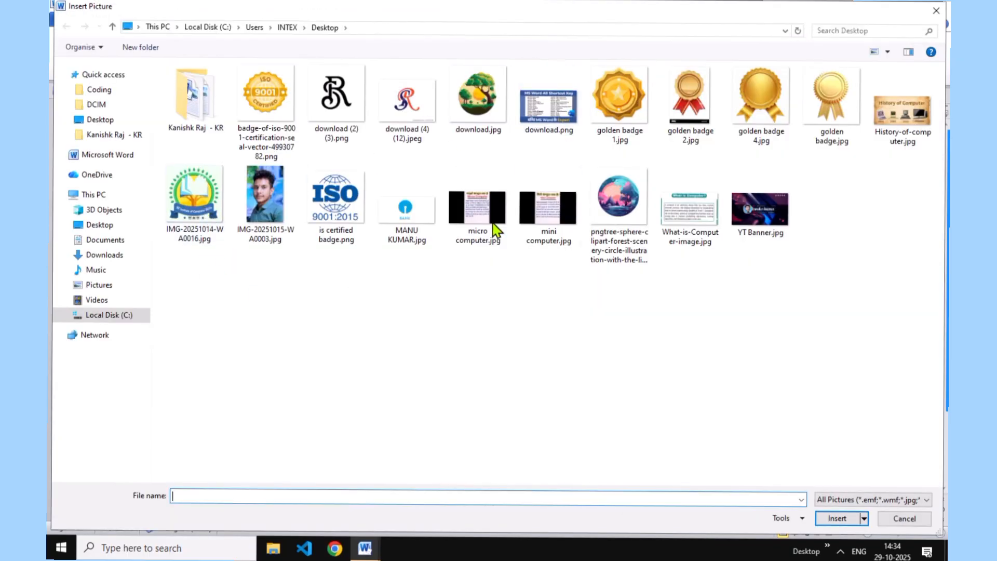
click(344, 211)
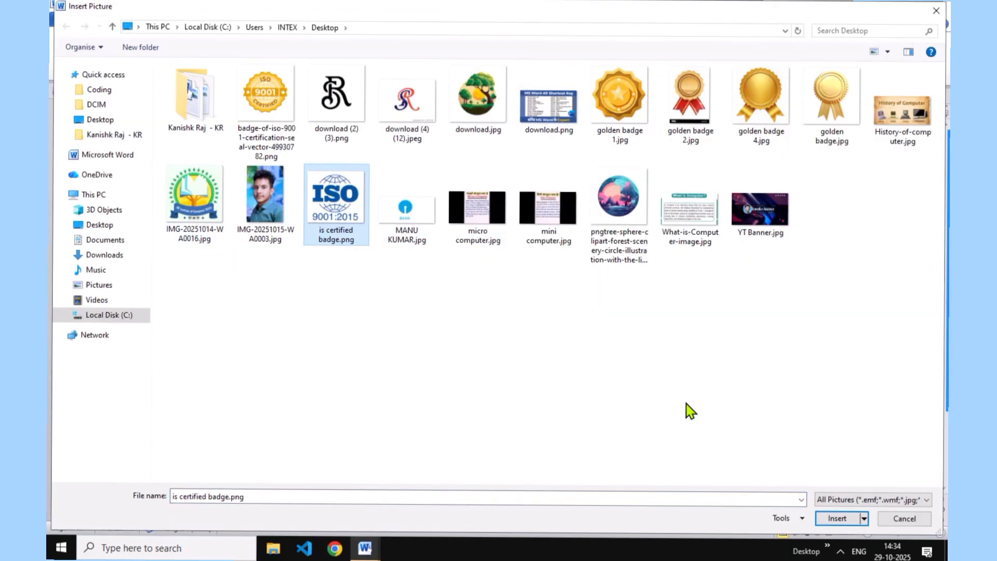
click(835, 519)
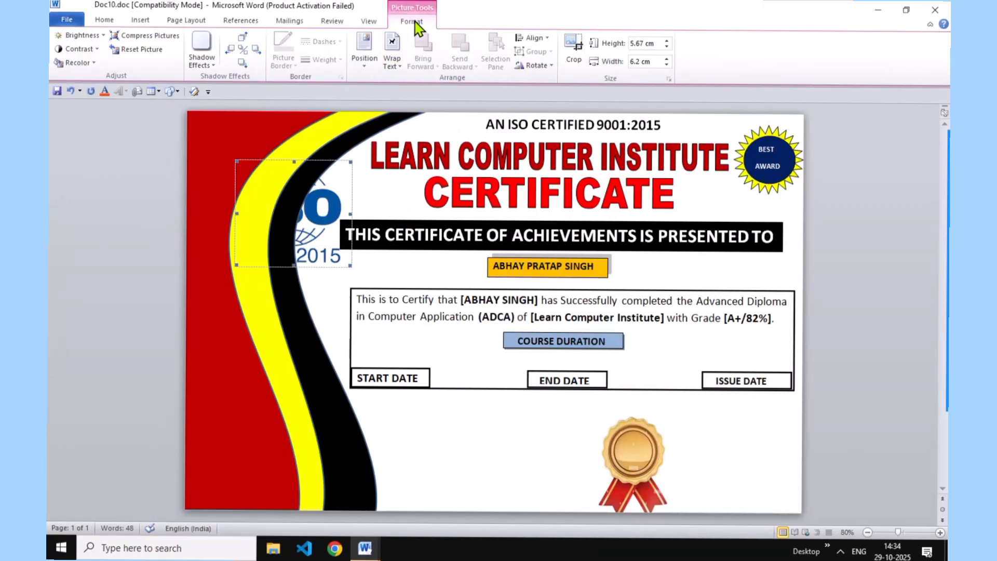
click(392, 54)
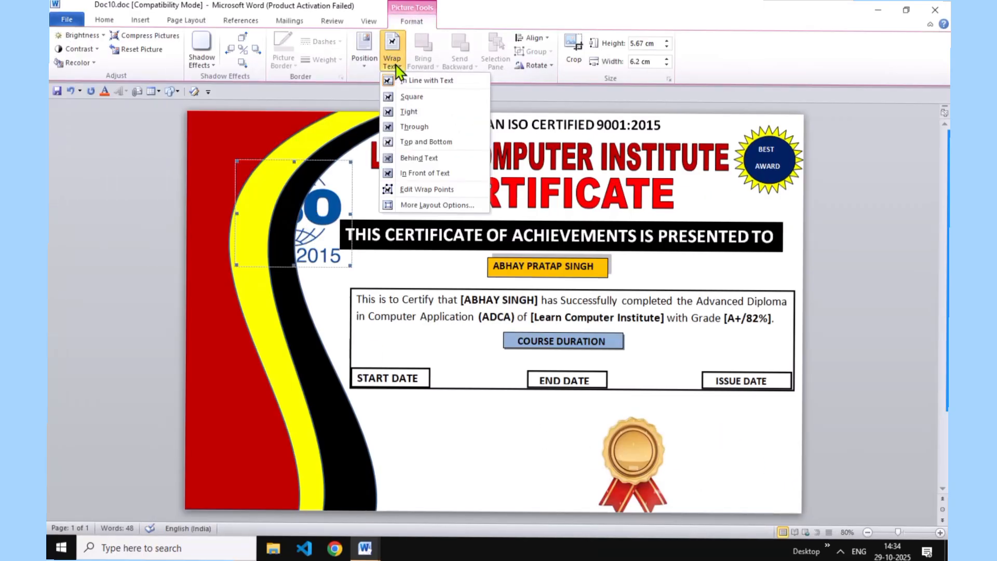
click(422, 174)
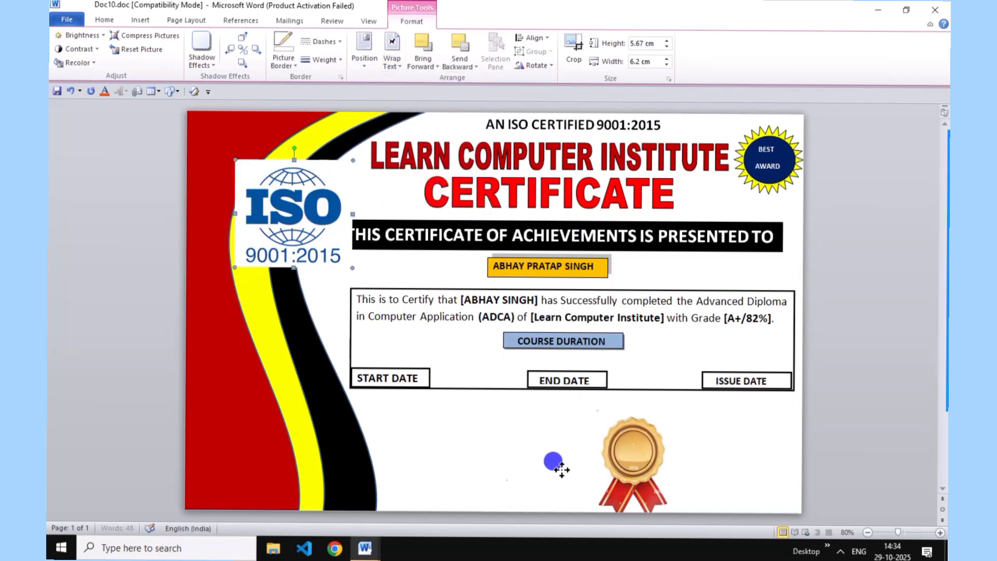
- Shrink the ISO 9001:2015 logo and place it directly left of the golden badge
drag(562, 470, 564, 469)
drag(599, 410, 588, 416)
drag(482, 467, 550, 453)
- Nudge the golden badge slightly right, away from the ISO logo
click(690, 441)
click(636, 450)
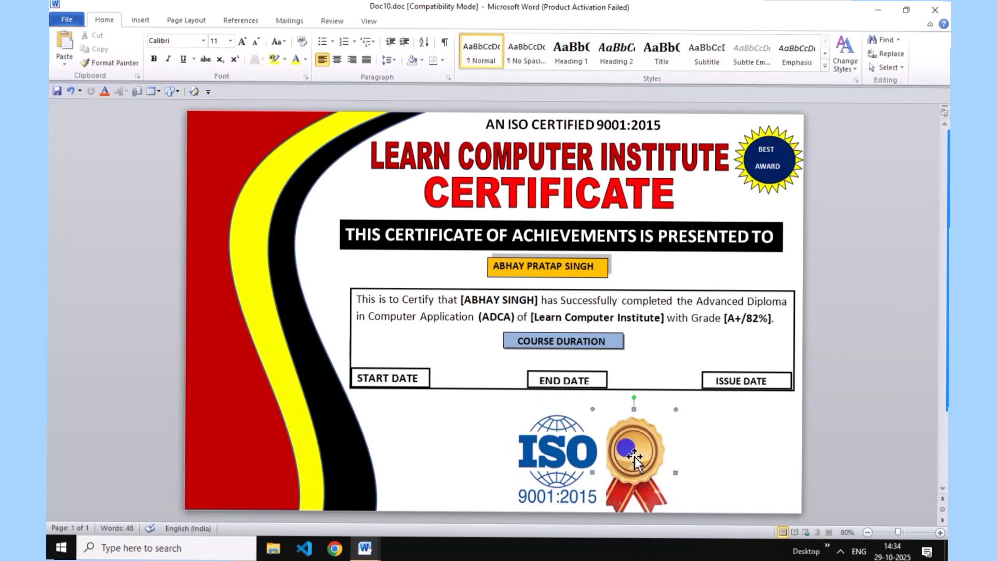
click(675, 410)
key(Right)
key(Right)
key(Right)
key(Right)
key(Right)
key(Right)
key(Right)
key(Right)
click(725, 415)
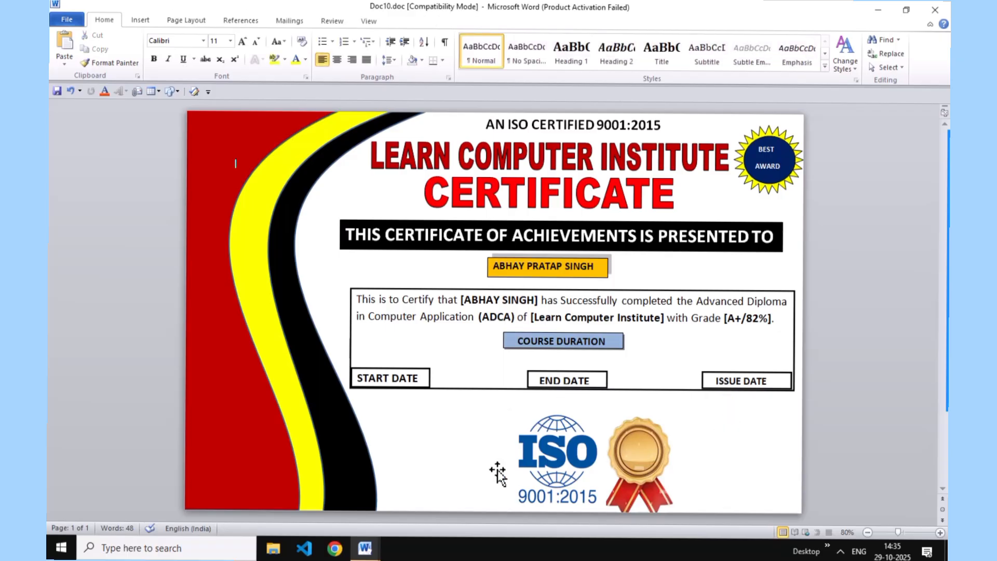
- Draw a text box about 4.12 cm wide and 1.22 cm high left of the ISO logo and enter "HEAD OFFICE"
click(140, 20)
click(234, 57)
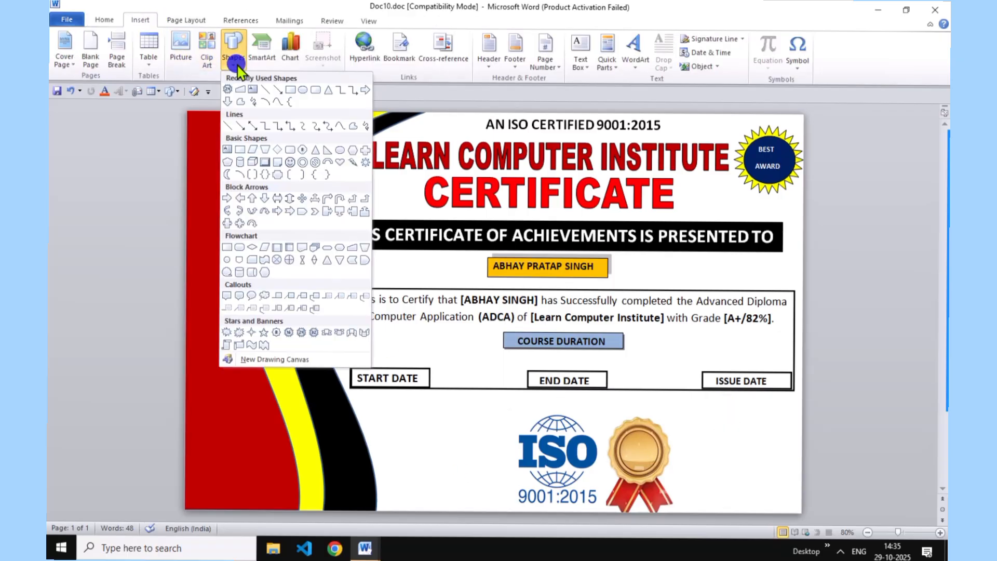
click(252, 89)
mouse_move(403, 443)
mouse_down()
mouse_move(438, 468)
mouse_move(485, 470)
mouse_up()
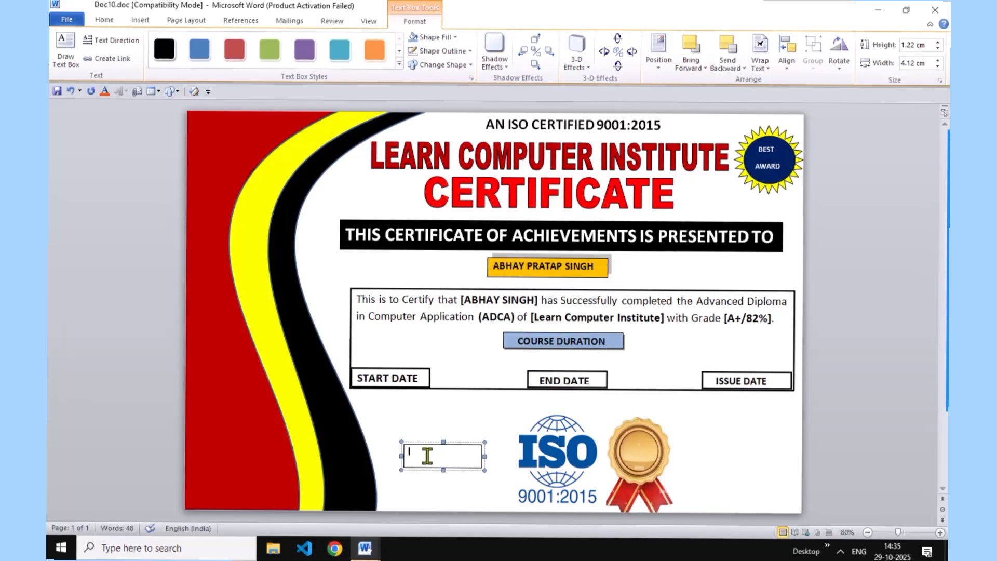
text(HEAD OFFICE)
- Enlarge the HEAD OFFICE text by two font size increments
drag(461, 445, 408, 457)
key(ctrl+shift+period)
key(ctrl+shift+period)
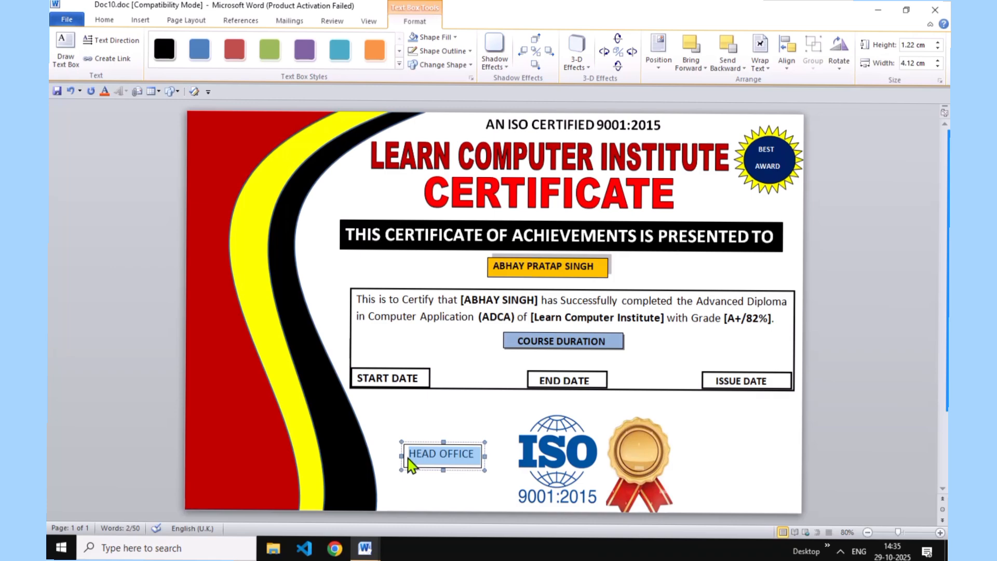
- Make the HEAD OFFICE text bold and widen its text box on both sides to about 5.84 cm
key(ctrl+b)
click(472, 457)
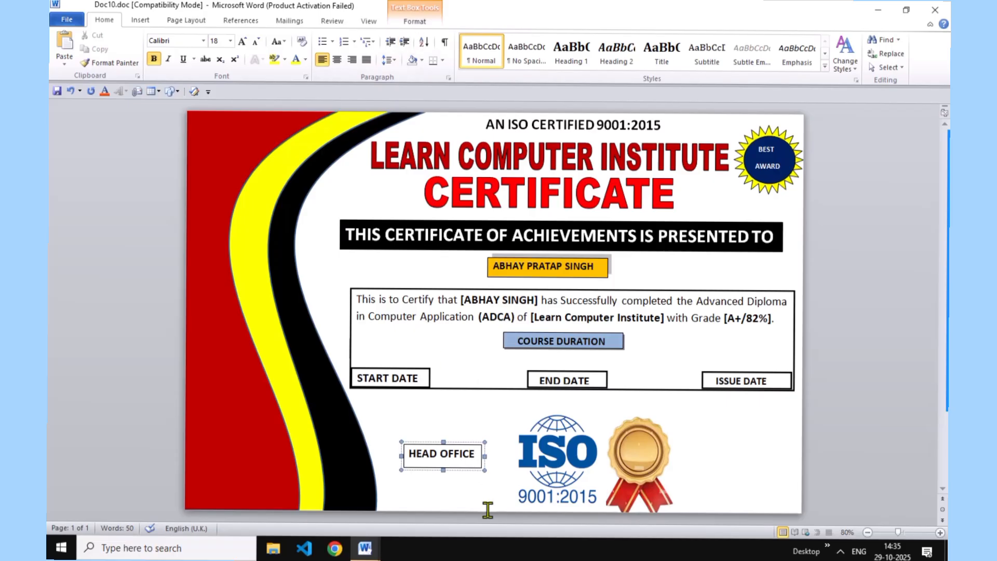
drag(483, 457, 503, 457)
mouse_move(399, 457)
mouse_down()
mouse_move(379, 452)
mouse_move(388, 456)
mouse_up()
- Enlarge the HEAD OFFICE text to 24 pt
drag(467, 457, 404, 460)
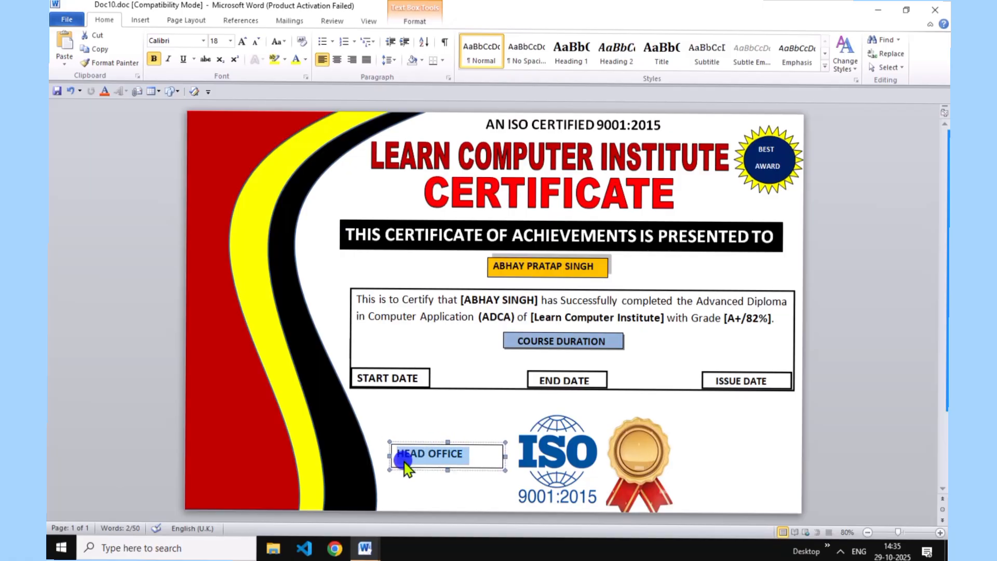
key(ctrl+shift+period)
key(ctrl+shift+period)
key(ctrl+shift+period)
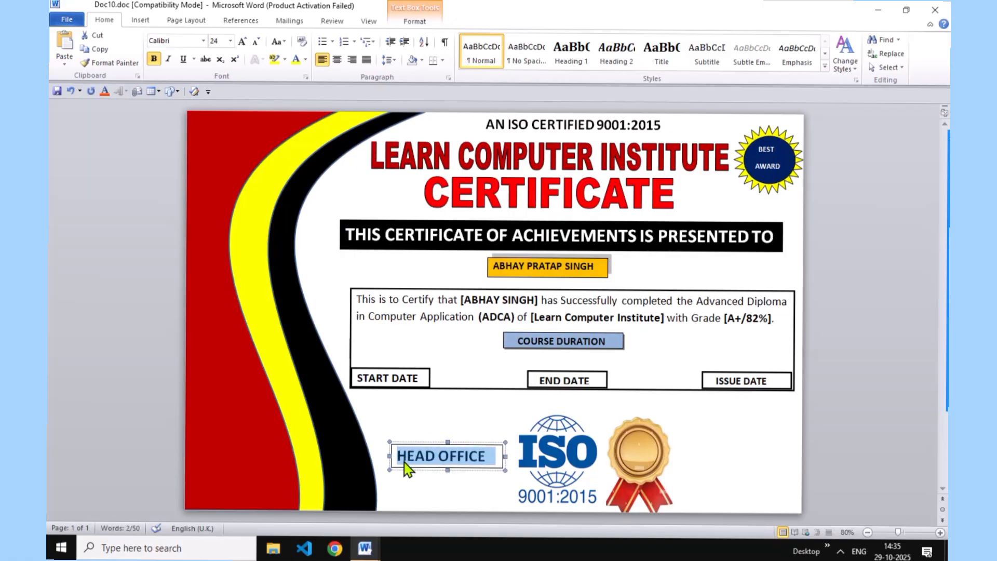
click(411, 471)
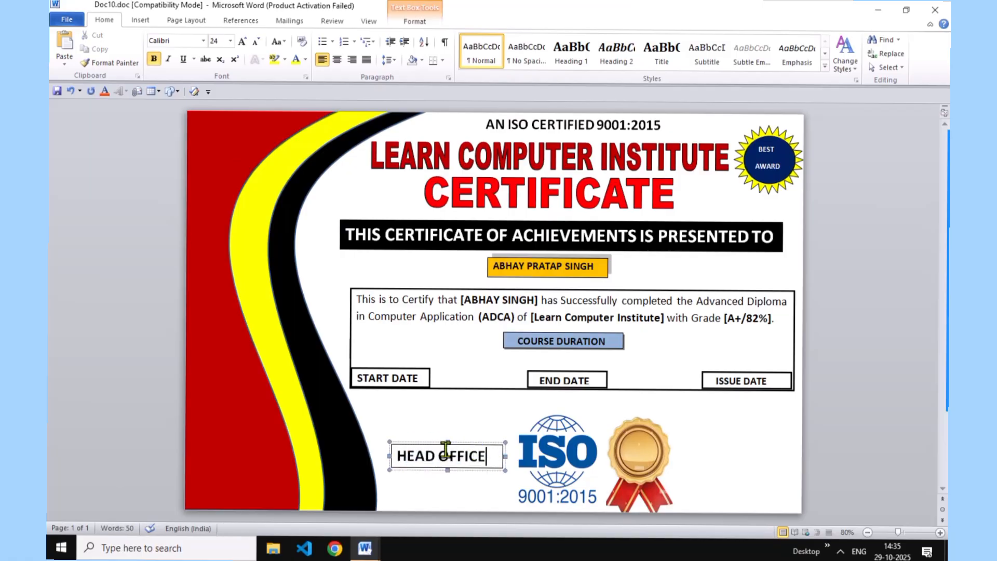
- Remove the outline from the HEAD OFFICE text box
click(418, 21)
click(442, 50)
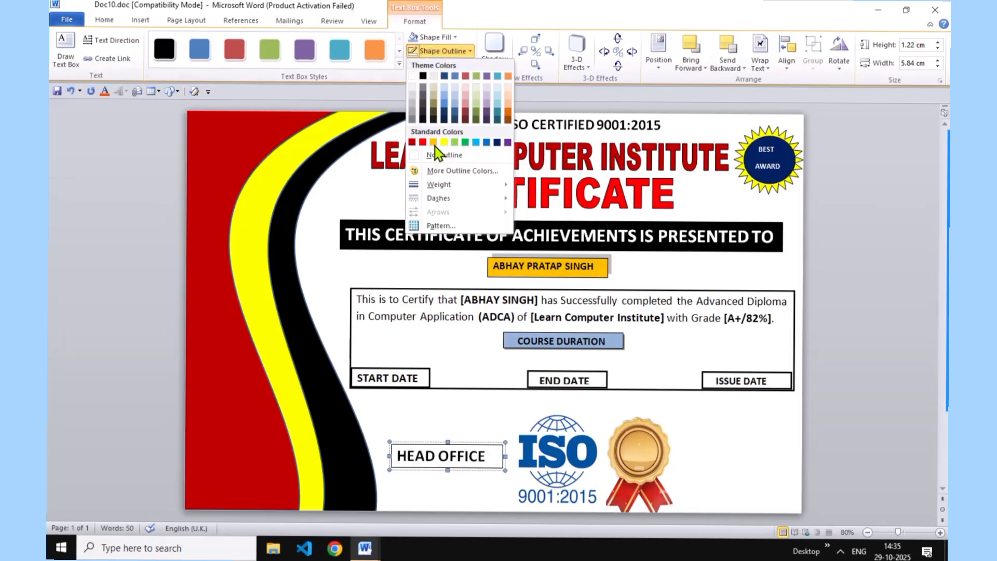
click(436, 154)
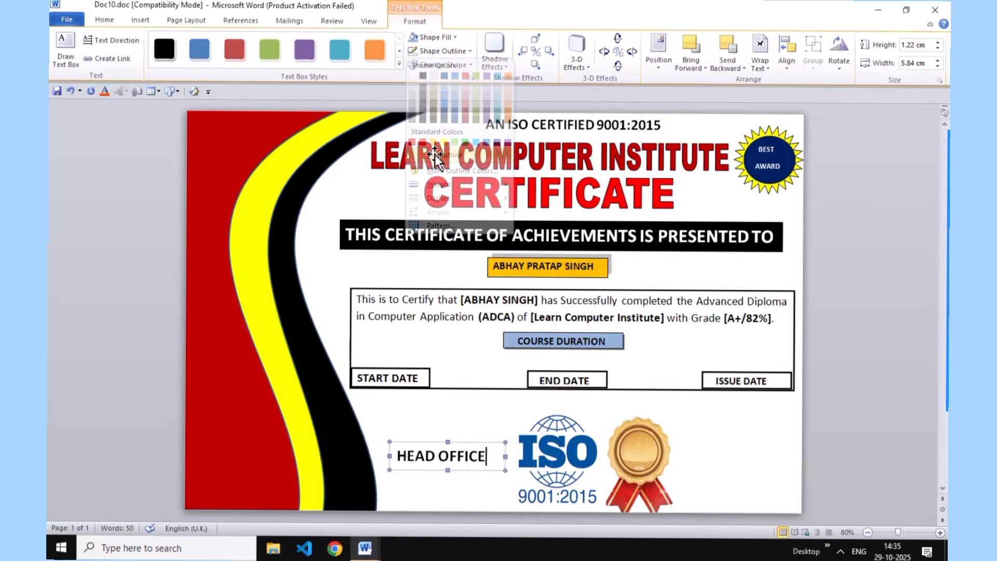
click(473, 424)
- Move the HEAD OFFICE text box slightly down beside the ISO logo
click(470, 456)
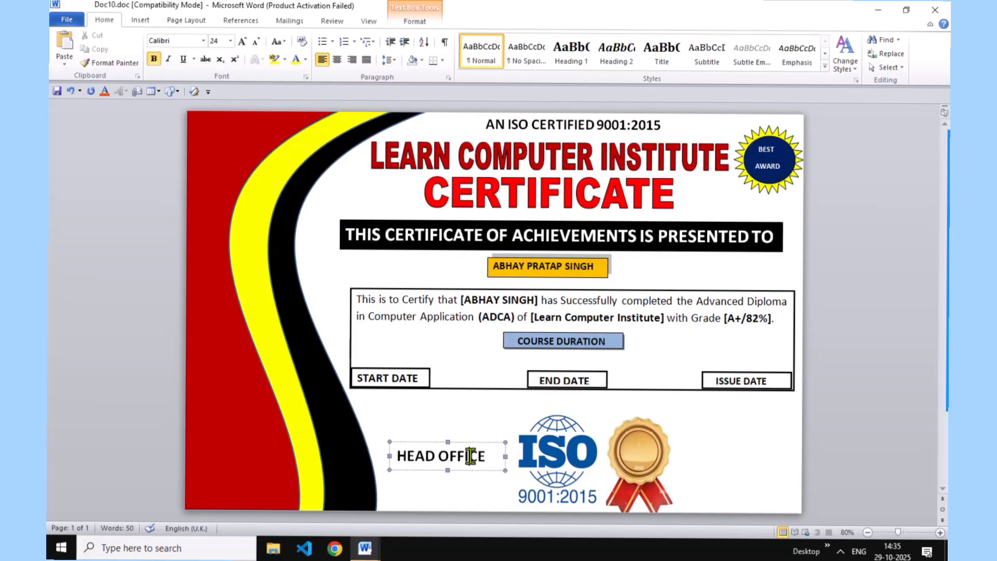
click(444, 442)
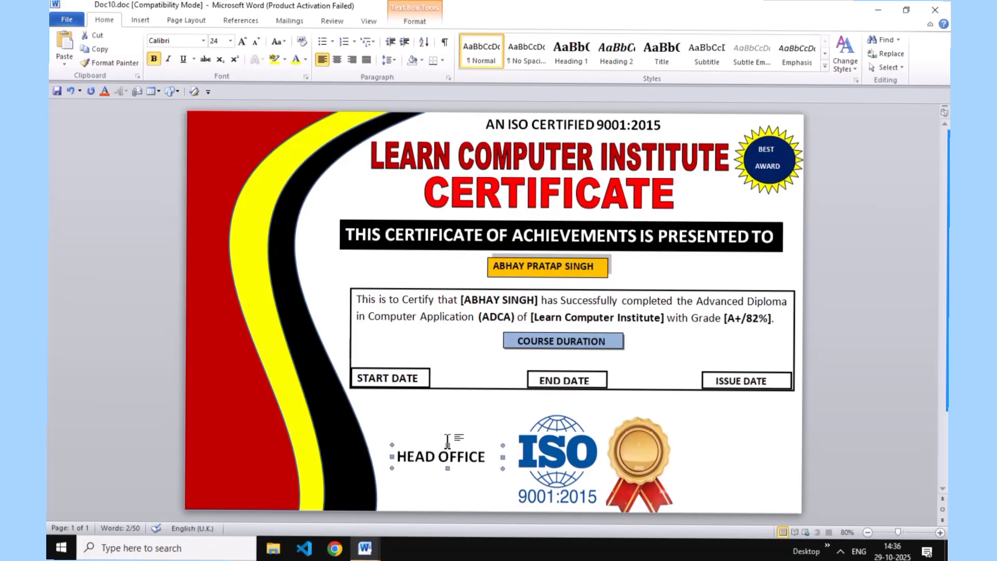
key(Down)
key(Down)
key(Down)
key(Down)
key(Down)
key(Down)
key(Down)
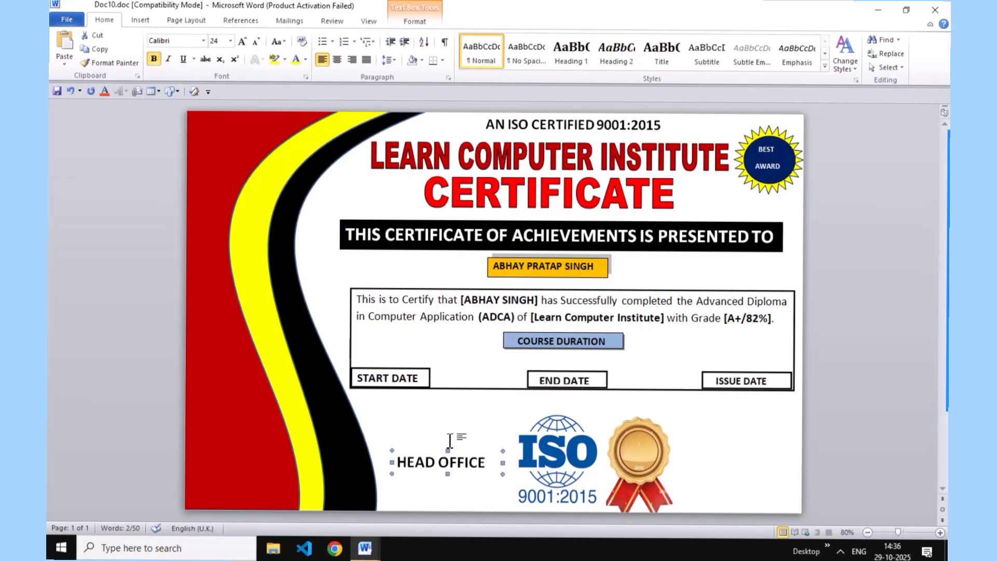
click(474, 410)
- Draw a horizontal line about 4.75 cm long under HEAD OFFICE and set its weight to 1½ pt
click(139, 20)
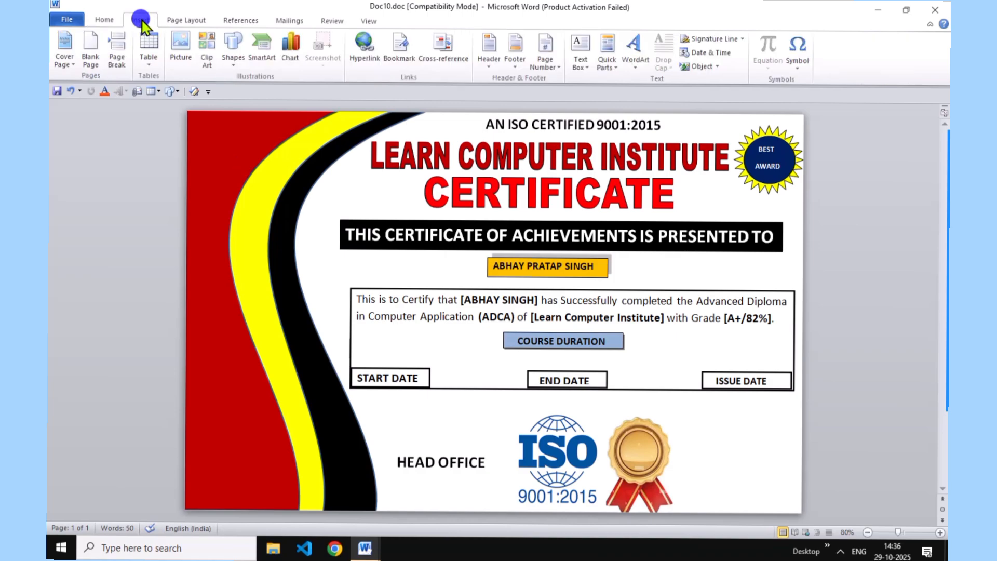
click(233, 54)
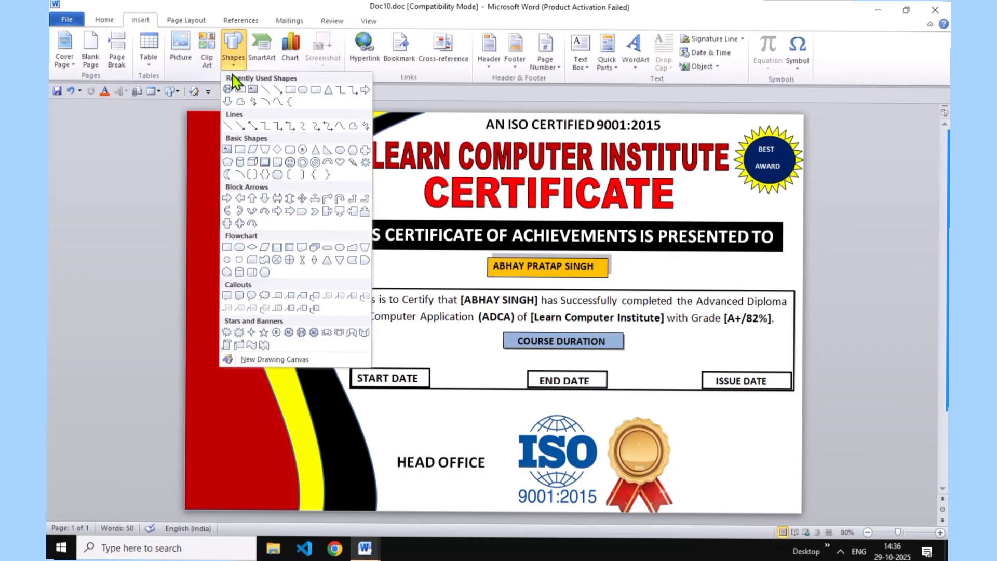
click(258, 89)
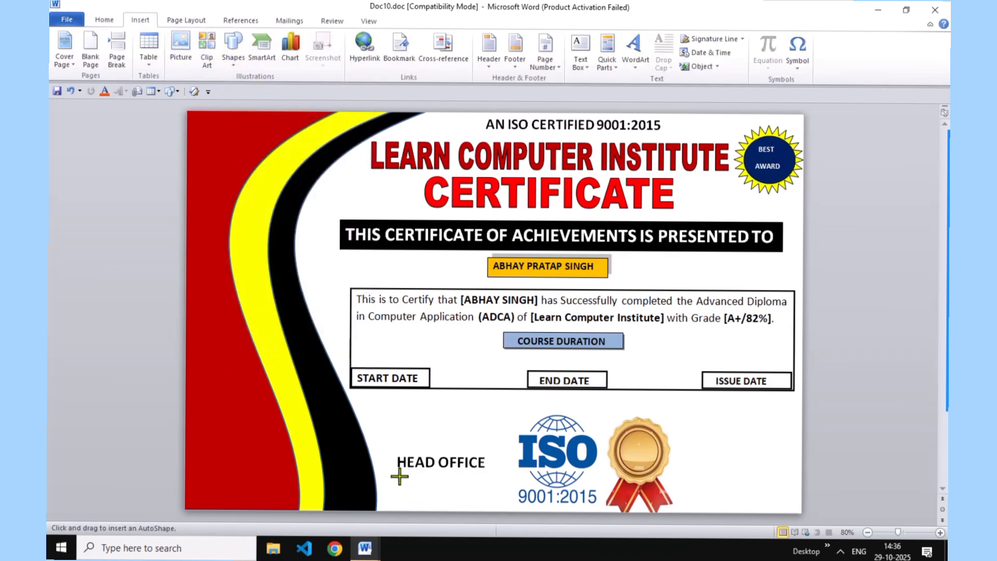
drag(398, 474, 487, 473)
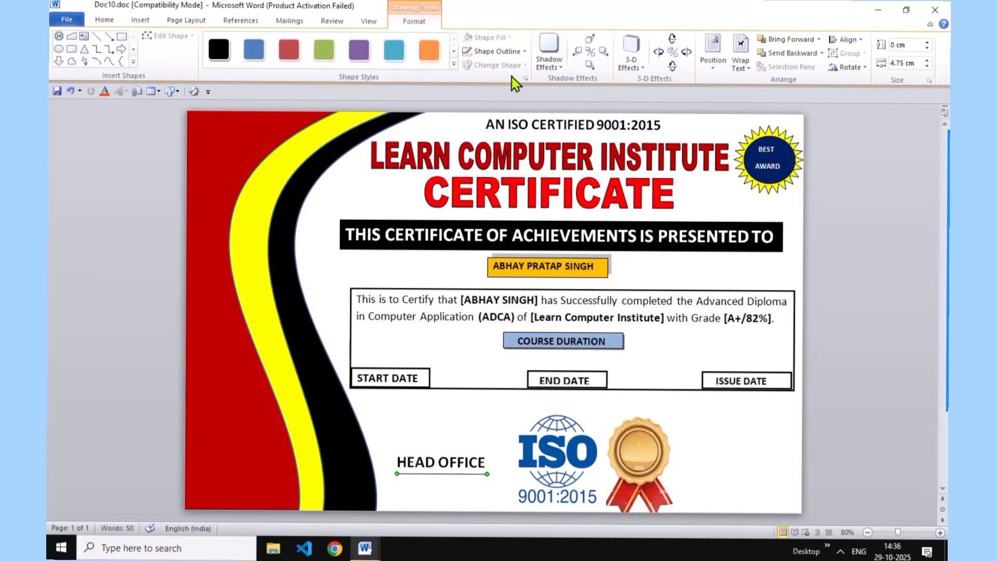
click(524, 50)
mouse_move(522, 185)
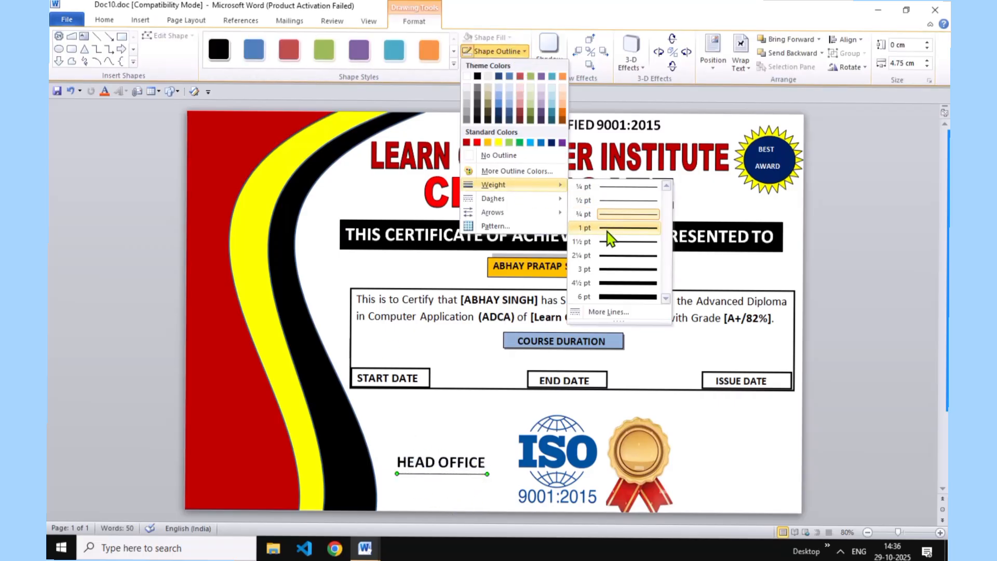
click(610, 242)
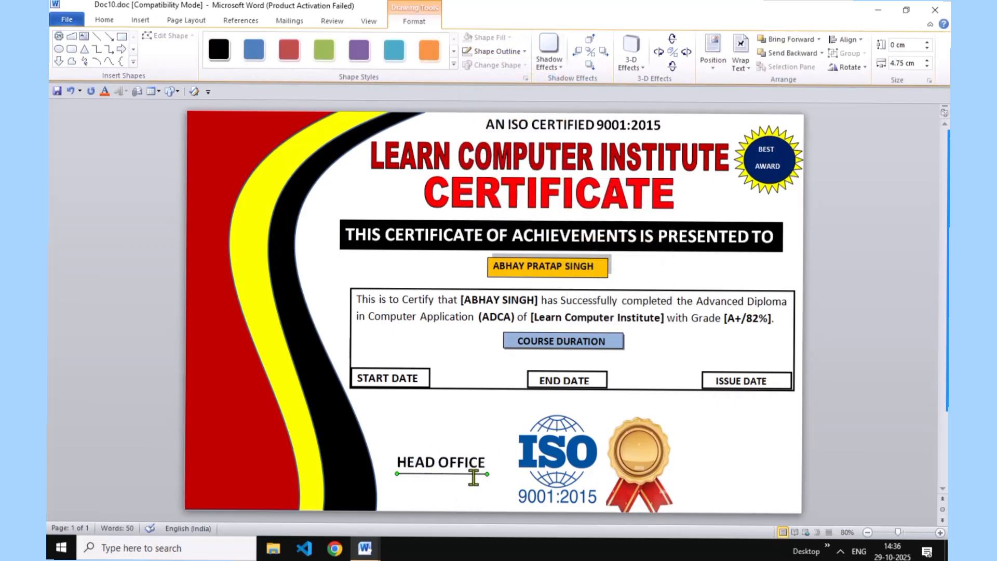
- Try to move the HEAD OFFICE text box down below the line
click(441, 460)
click(447, 448)
key(ctrl+Down)
key(ctrl+Down)
key(ctrl+Down)
key(ctrl+Down)
key(ctrl+Down)
key(ctrl+Down)
key(ctrl+Down)
key(ctrl+Down)
key(ctrl+Down)
key(ctrl+Down)
key(ctrl+Down)
key(ctrl+Down)
key(ctrl+Down)
key(ctrl+Down)
key(ctrl+Down)
key(ctrl+Down)
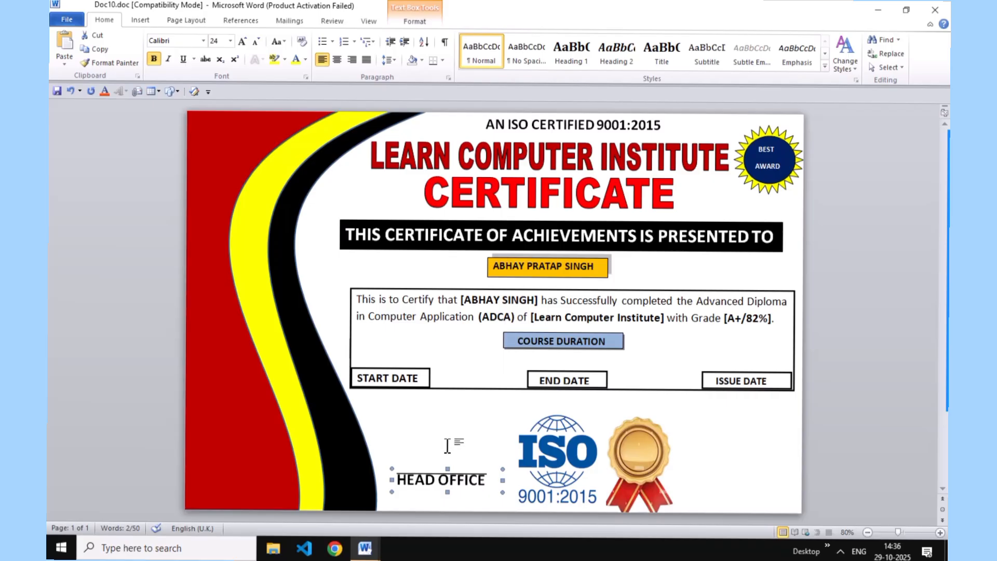
- Undo the downward moves of the HEAD OFFICE text box and the line drawn under it
key(ctrl+Up)
key(ctrl+Up)
key(ctrl+Up)
key(ctrl+Up)
key(ctrl+Up)
key(ctrl+Up)
key(ctrl+Up)
key(ctrl+Up)
key(ctrl+Up)
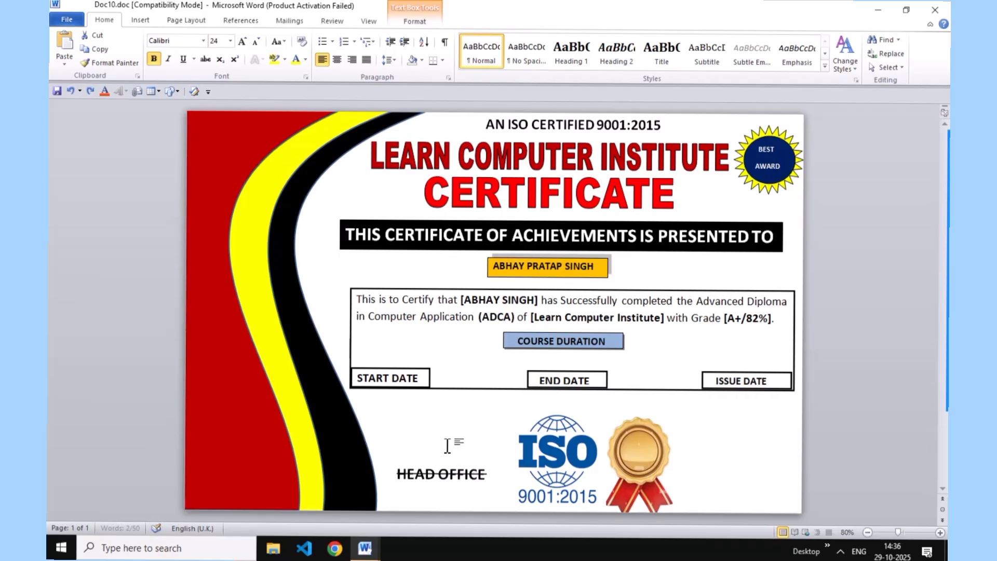
- Move the HEAD OFFICE text box a little further down, level with the lower part of the ISO logo
click(450, 460)
click(452, 451)
key(ctrl+Down)
key(ctrl+Down)
key(ctrl+Down)
key(ctrl+Down)
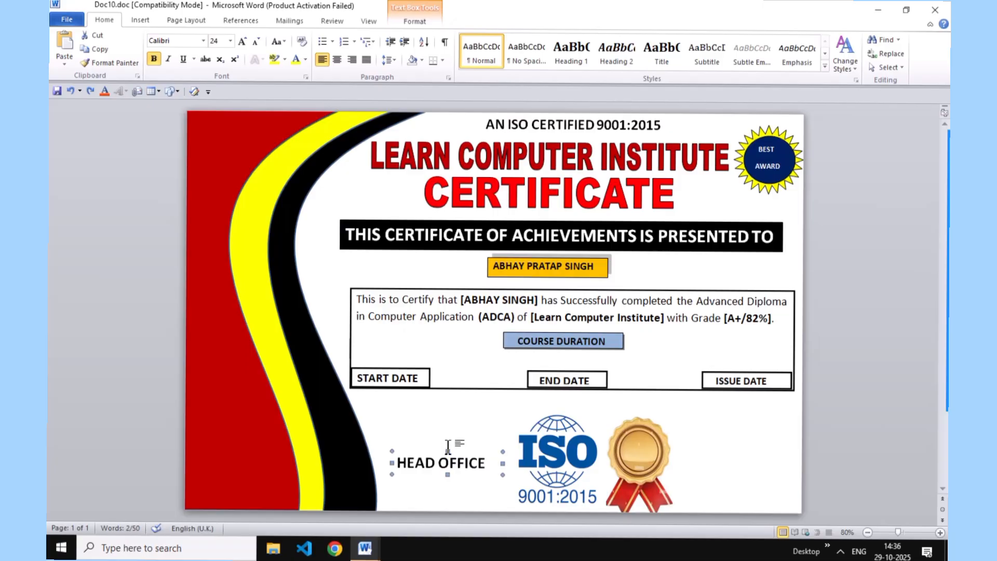
key(ctrl+Down)
key(ctrl+Down)
key(ctrl+Down)
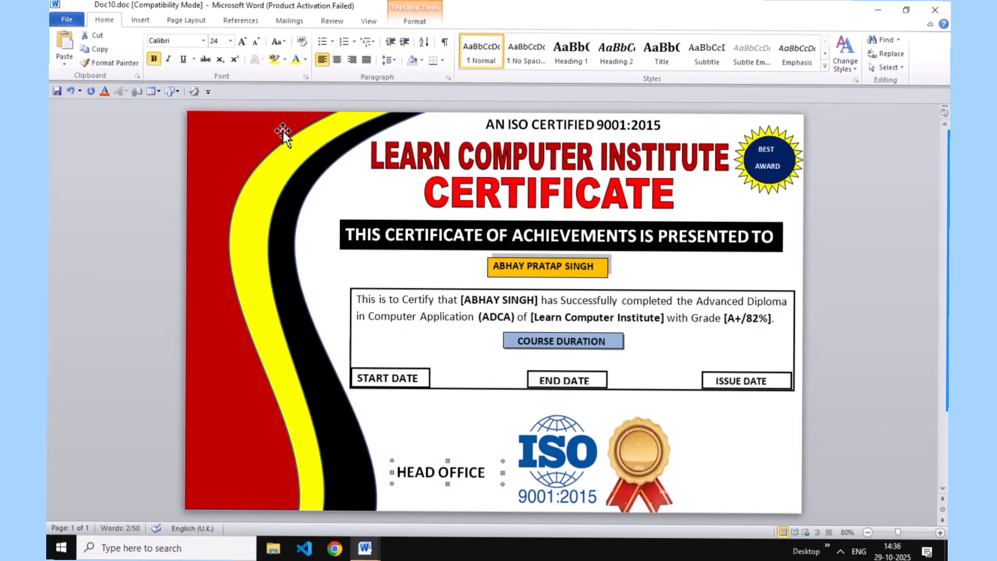
click(140, 20)
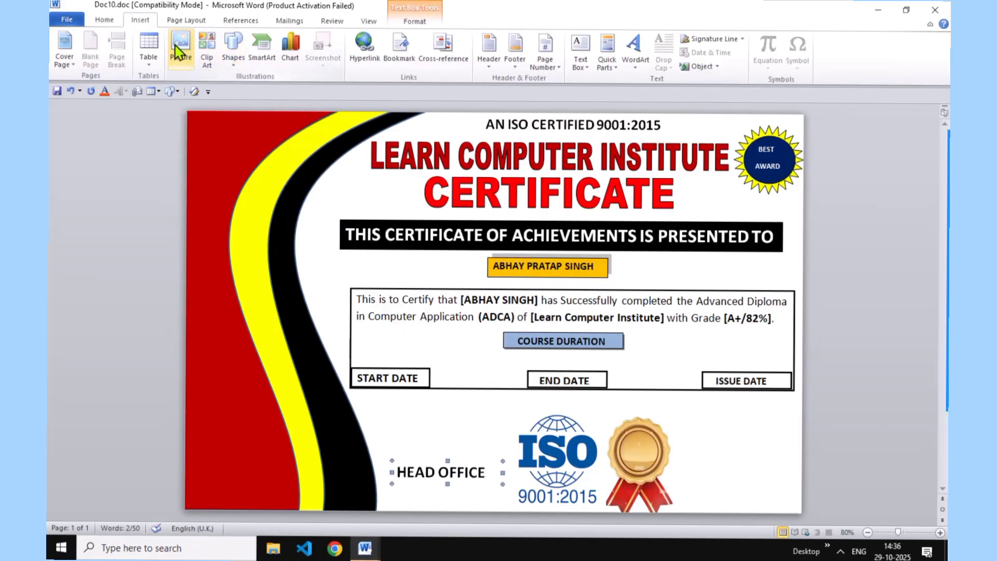
click(233, 56)
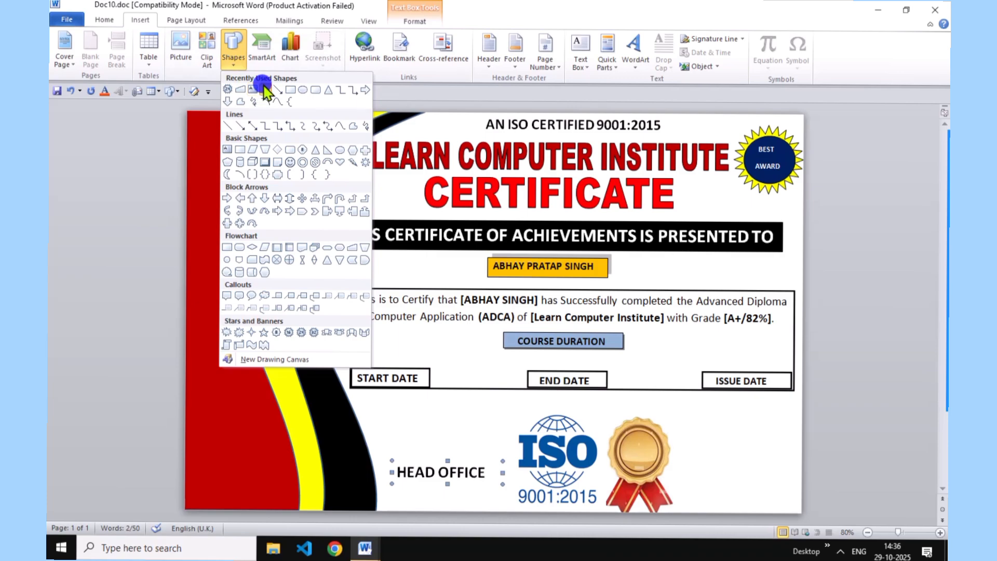
click(264, 88)
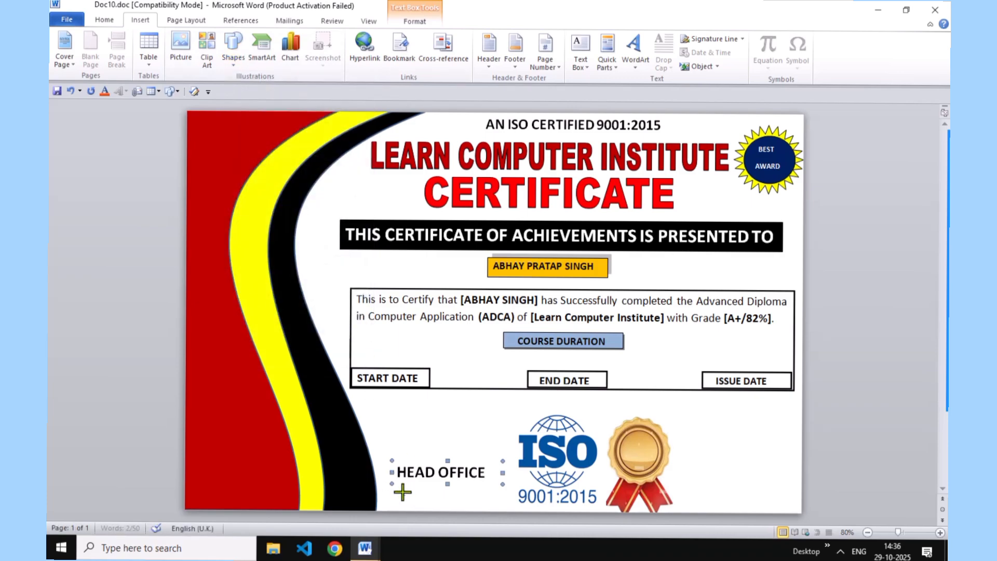
mouse_move(401, 489)
mouse_down()
mouse_move(389, 472)
mouse_move(401, 490)
mouse_up()
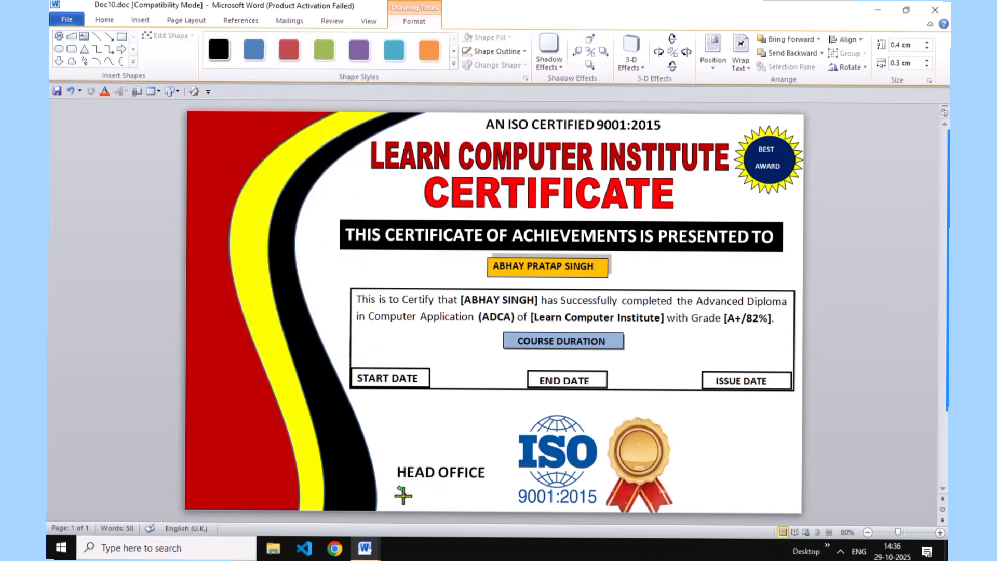
click(401, 490)
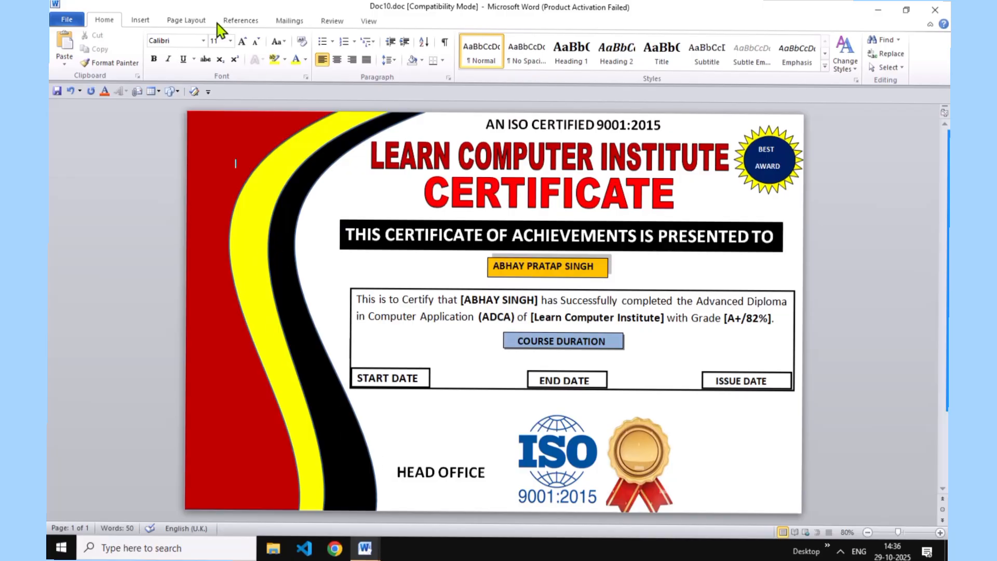
- Draw a horizontal line about 4.39 cm long under HEAD OFFICE and give it a 1½ pt weight
click(141, 20)
click(232, 51)
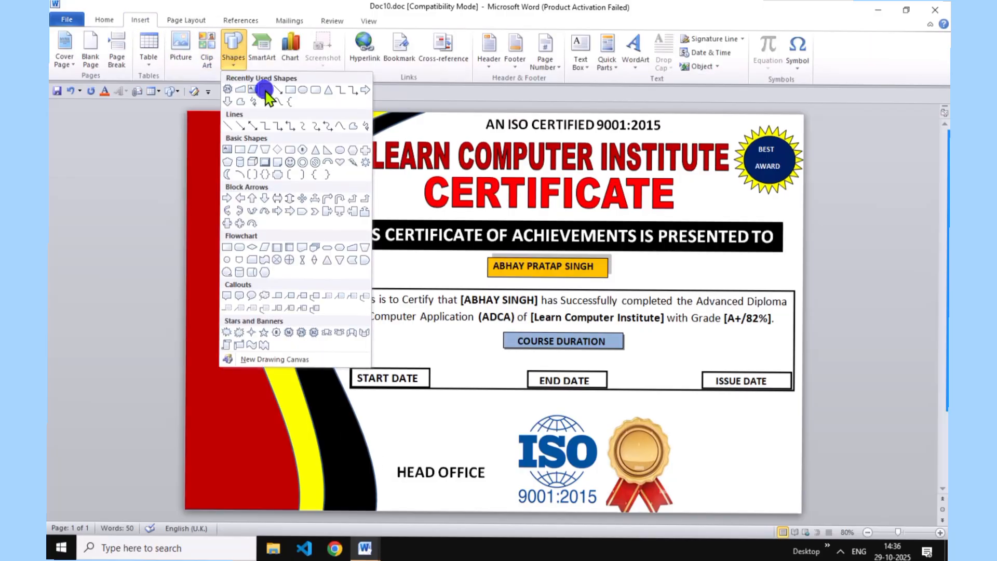
click(265, 90)
drag(400, 486, 483, 488)
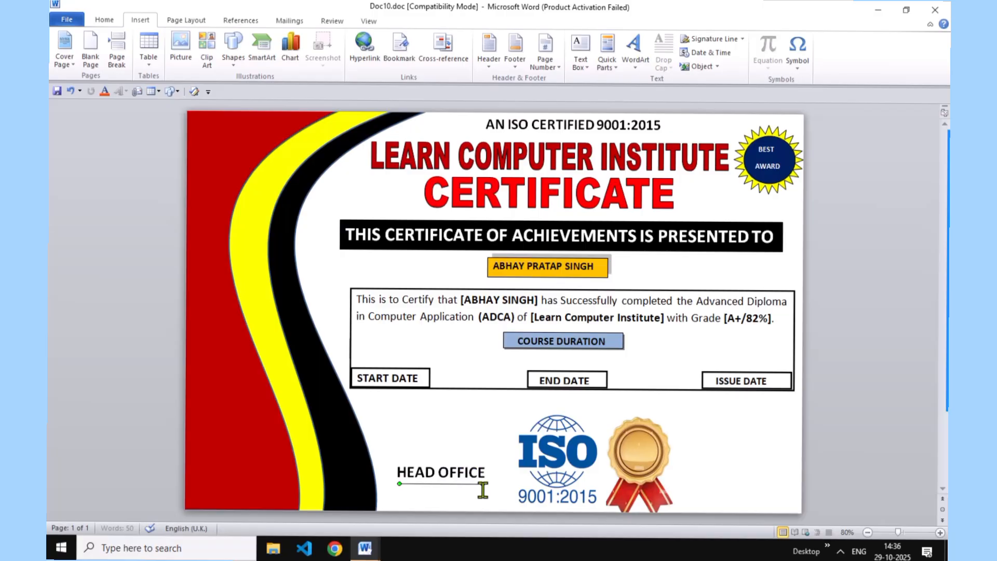
click(502, 54)
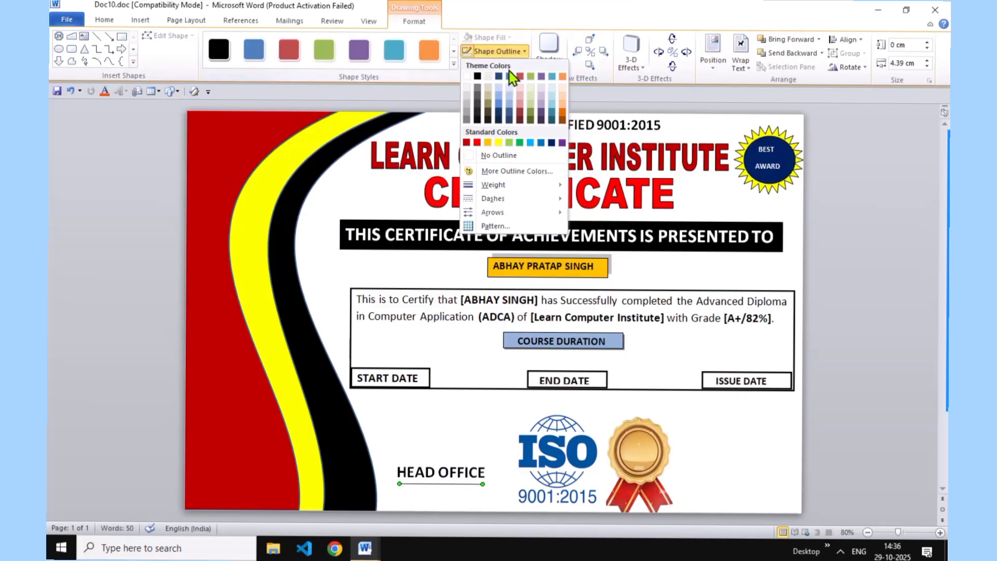
mouse_move(513, 185)
click(602, 242)
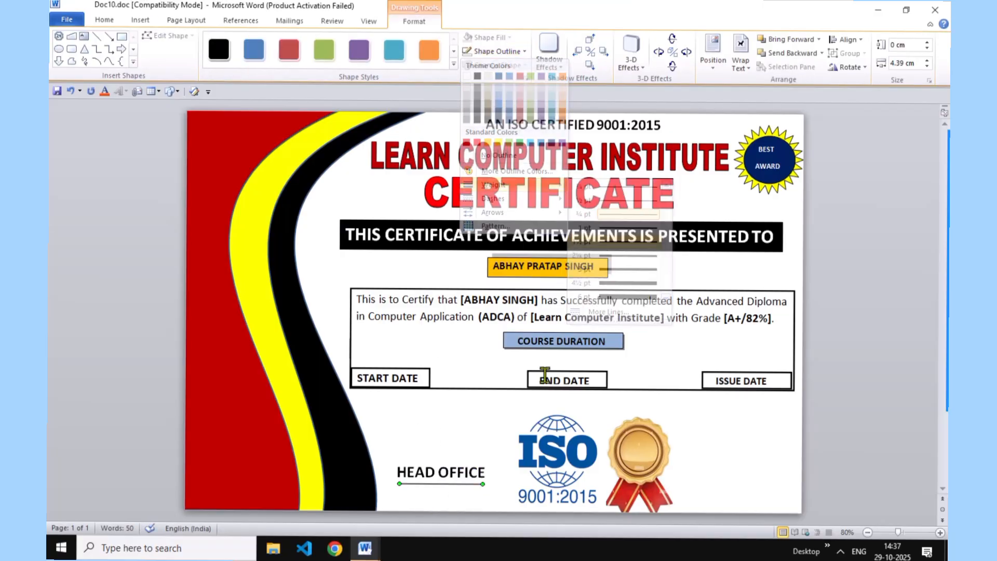
- Nudge the line slightly down, away from the HEAD OFFICE text
click(491, 475)
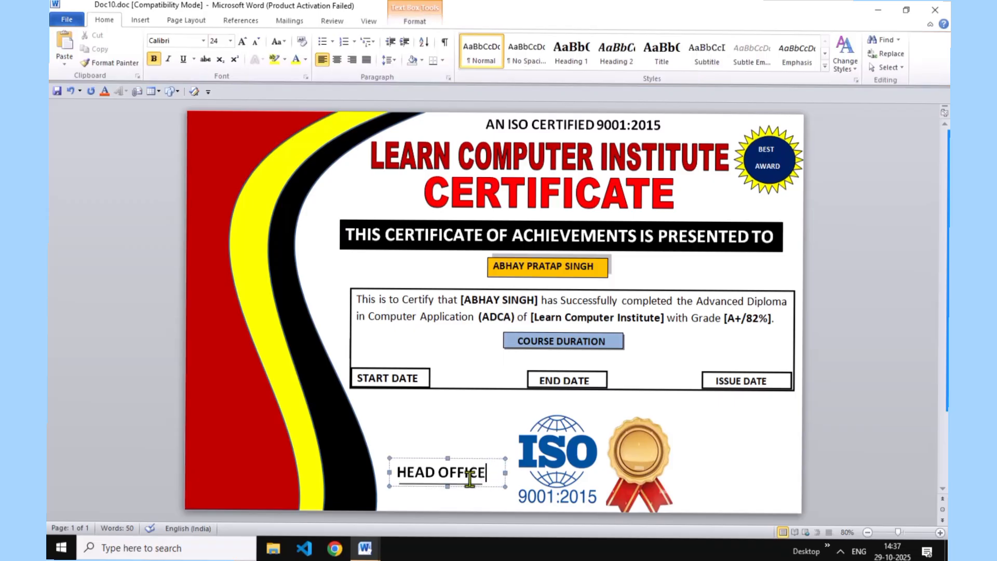
click(435, 483)
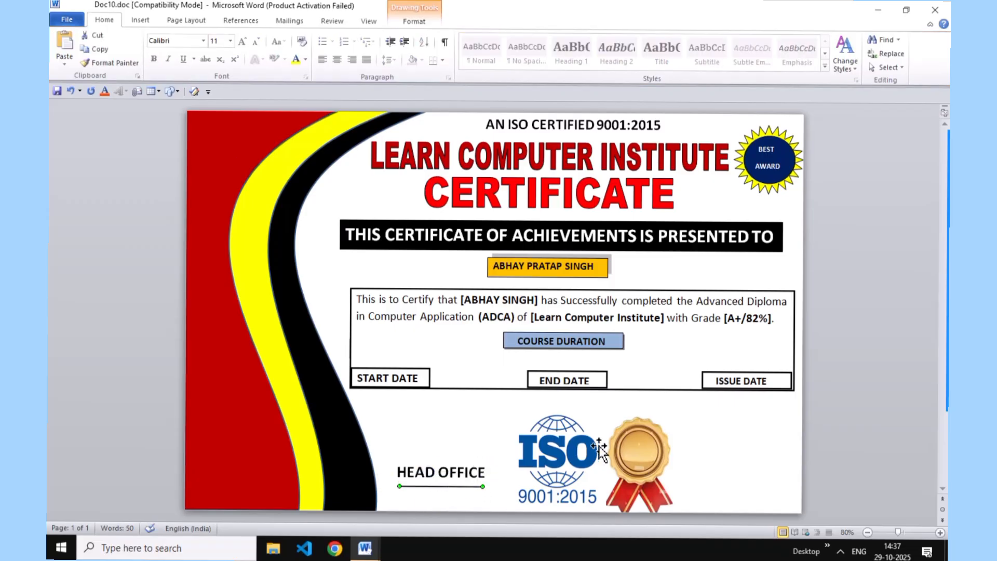
click(127, 220)
- Draw a text box about 4.61 cm wide and 1.22 cm high right of the golden badge and enter "DIRECTOR SIGNATURE"
click(145, 21)
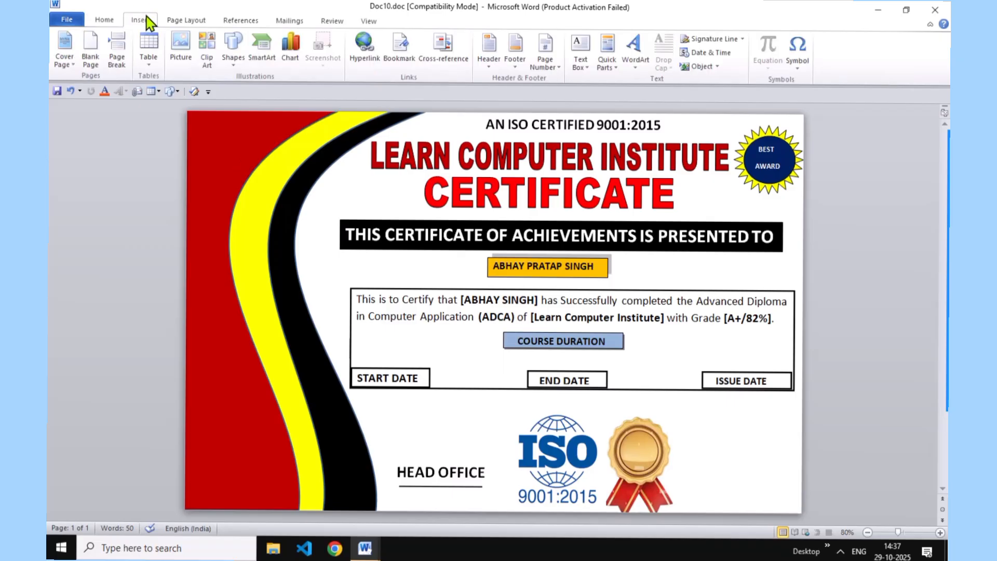
click(230, 63)
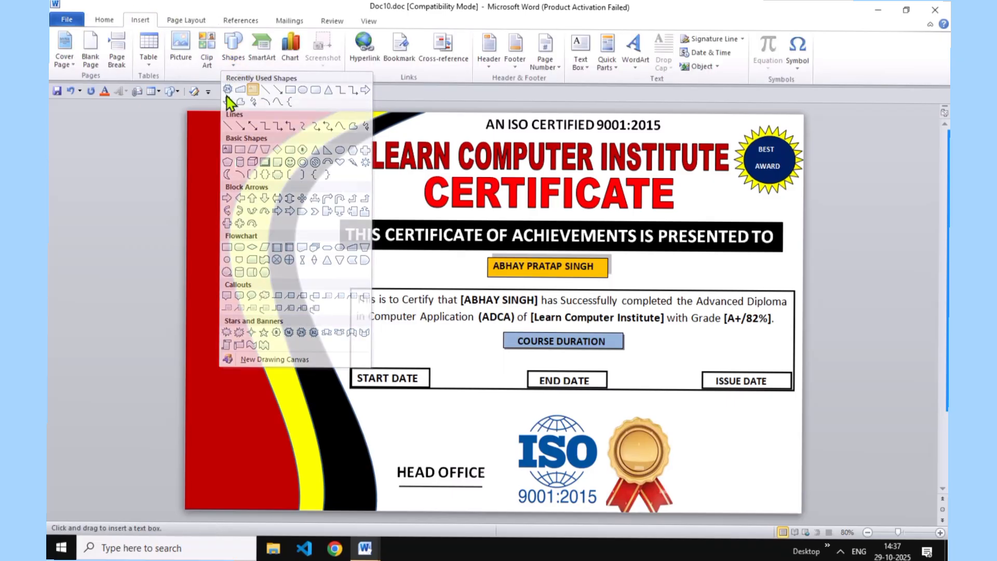
click(227, 101)
drag(706, 449, 796, 476)
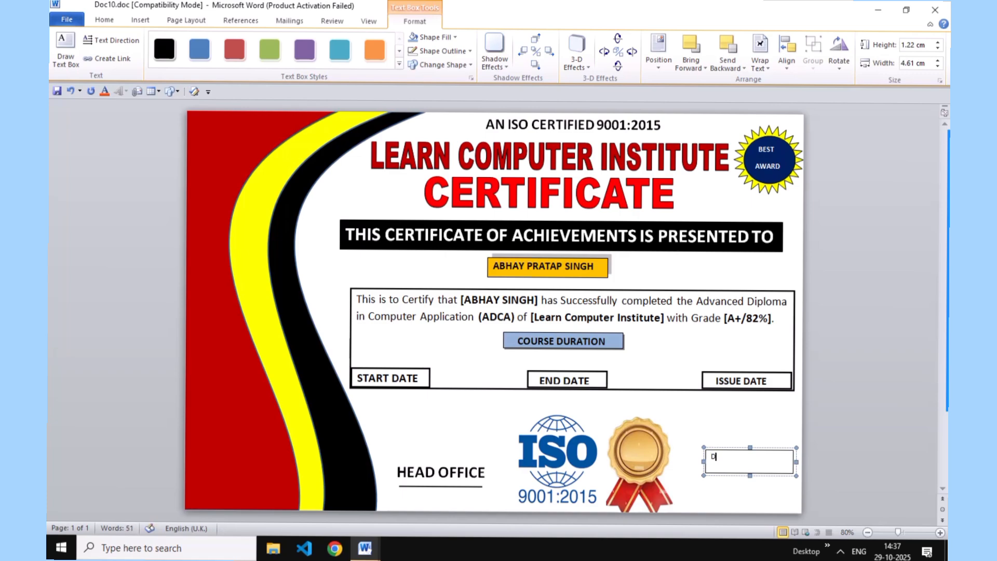
text(DIRECTOR)
text(SIGNATURE)
- Delete the word "SIGNATURE" from the new text box, keeping "DIRECTOR"
mouse_move(789, 460)
mouse_down()
mouse_move(772, 447)
mouse_move(680, 463)
mouse_up()
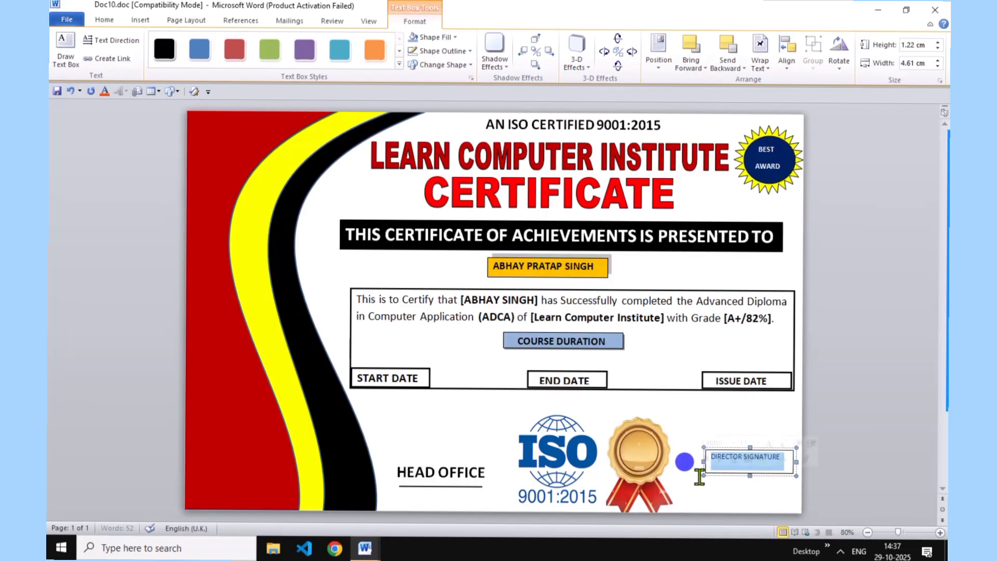
click(759, 492)
click(789, 455)
key(BackSpace)
key(BackSpace)
key(BackSpace)
key(BackSpace)
key(BackSpace)
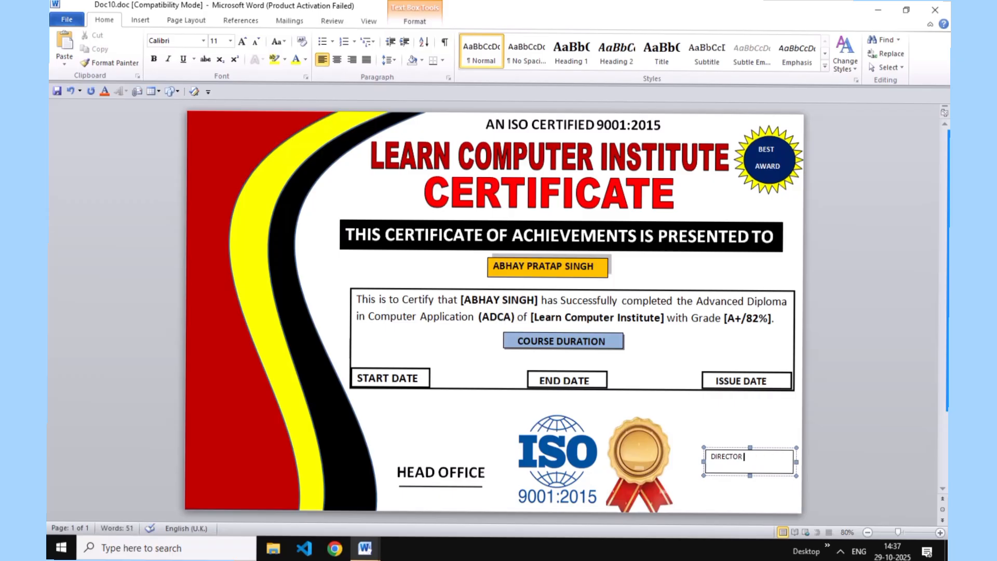
- Enlarge the word "DIRECTOR" in the new text box to 22 pt and make it bold
double_click(741, 460)
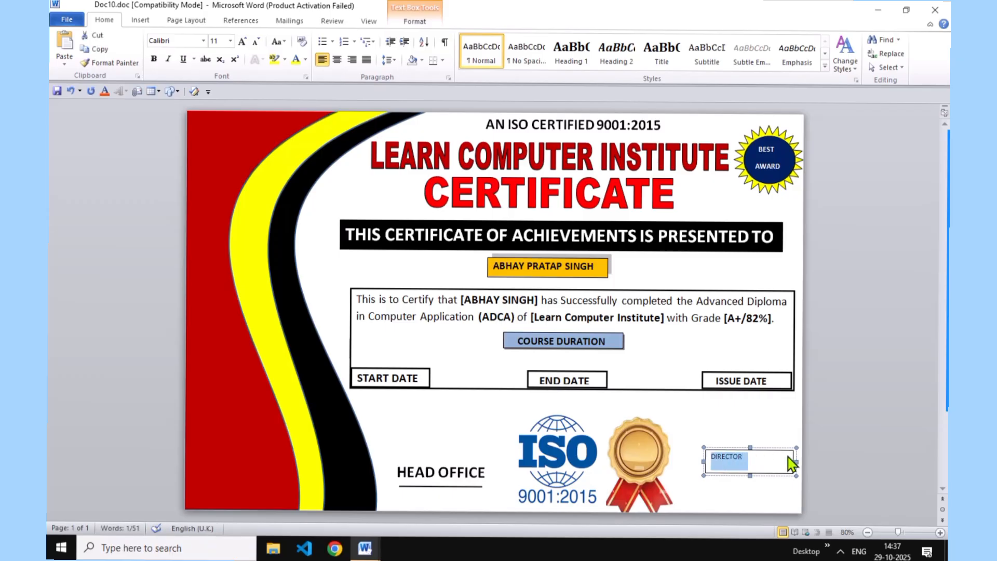
key(ctrl+shift+period)
key(ctrl+shift+period)
key(ctrl+shift+period)
key(ctrl+shift+period)
key(ctrl+shift+period)
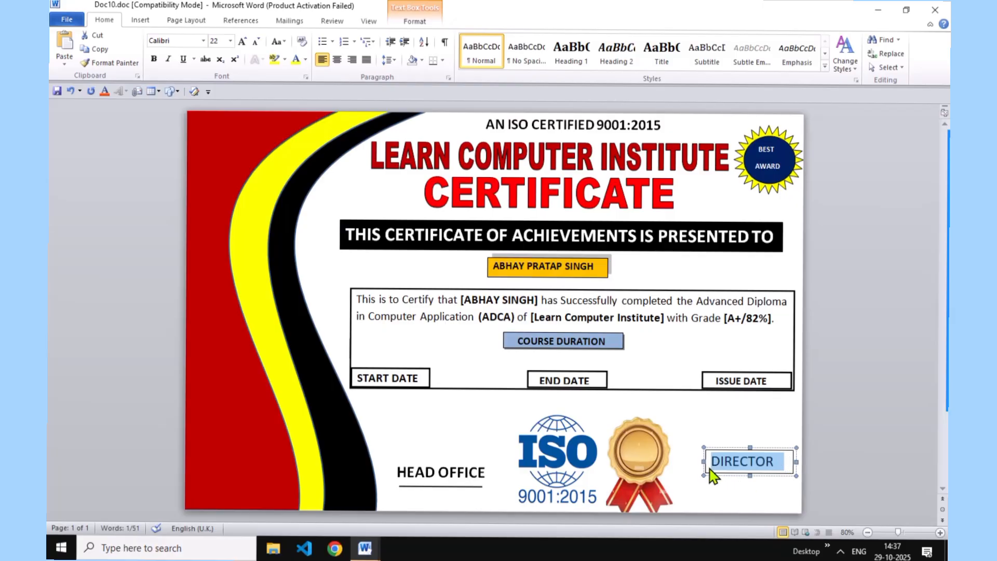
click(743, 487)
drag(782, 461, 713, 478)
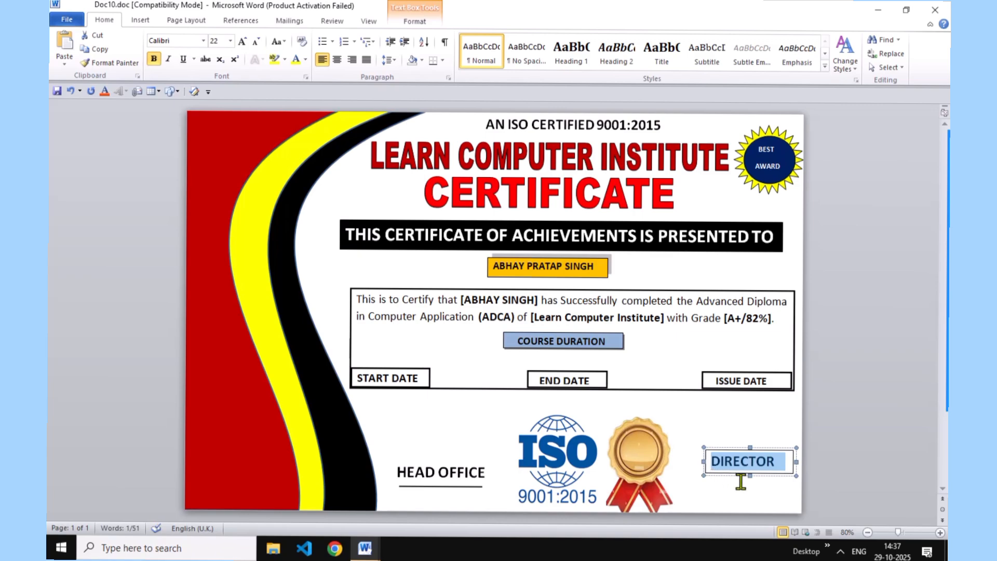
- Move the DIRECTOR text box down and slightly left, roughly level with the HEAD OFFICE label
click(749, 448)
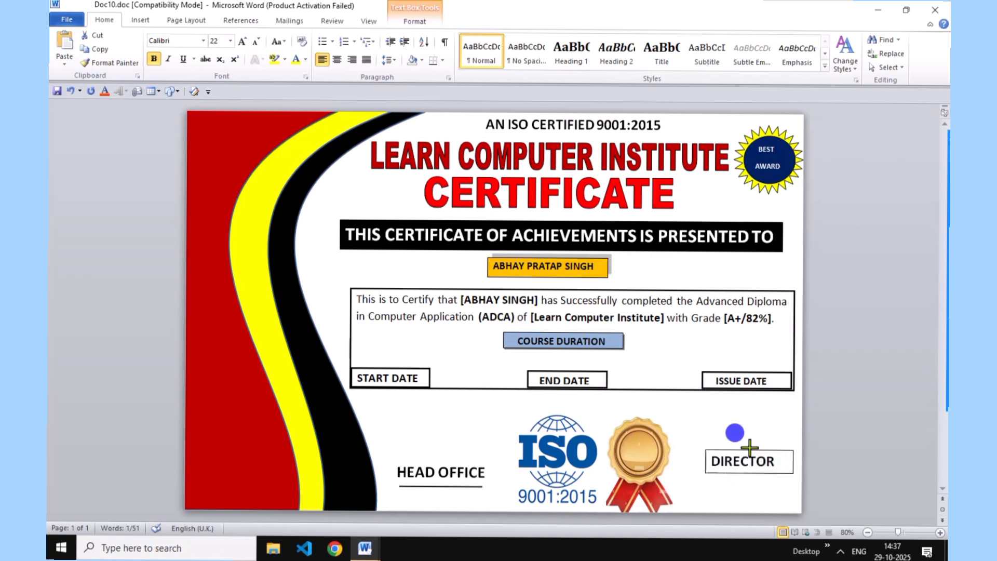
key(Down)
key(Down)
key(Down)
key(Down)
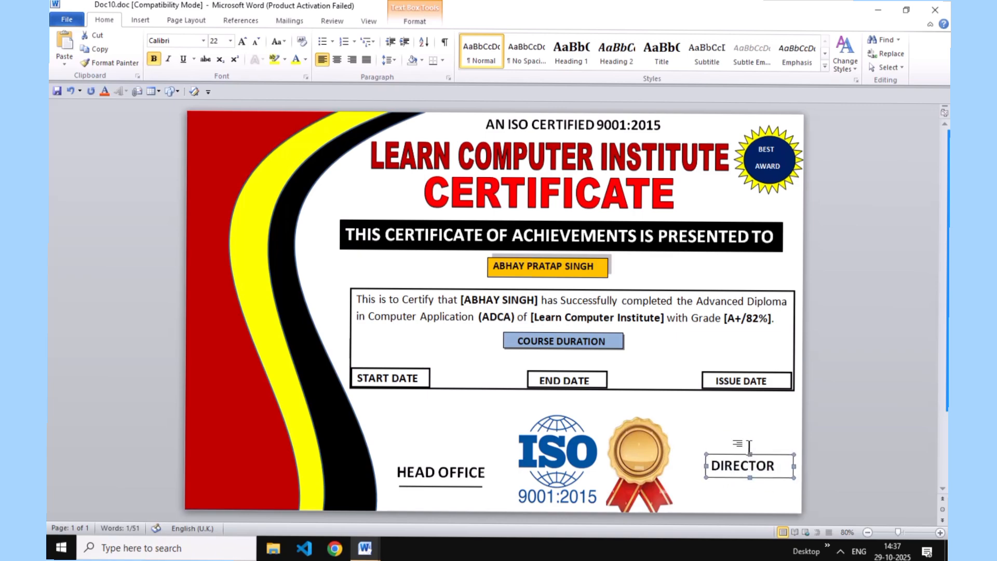
key(Left)
key(Left)
key(Left)
key(Left)
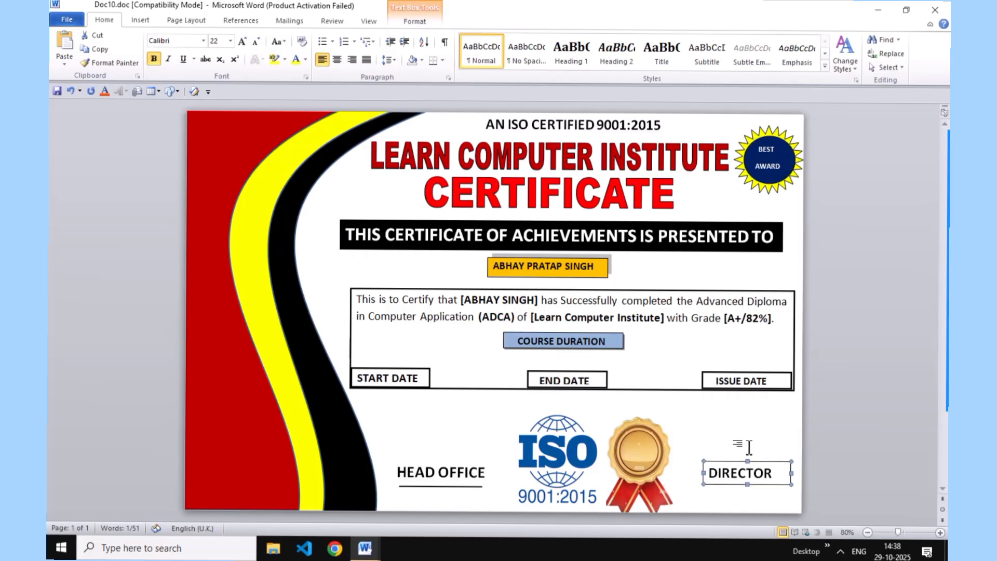
key(Down)
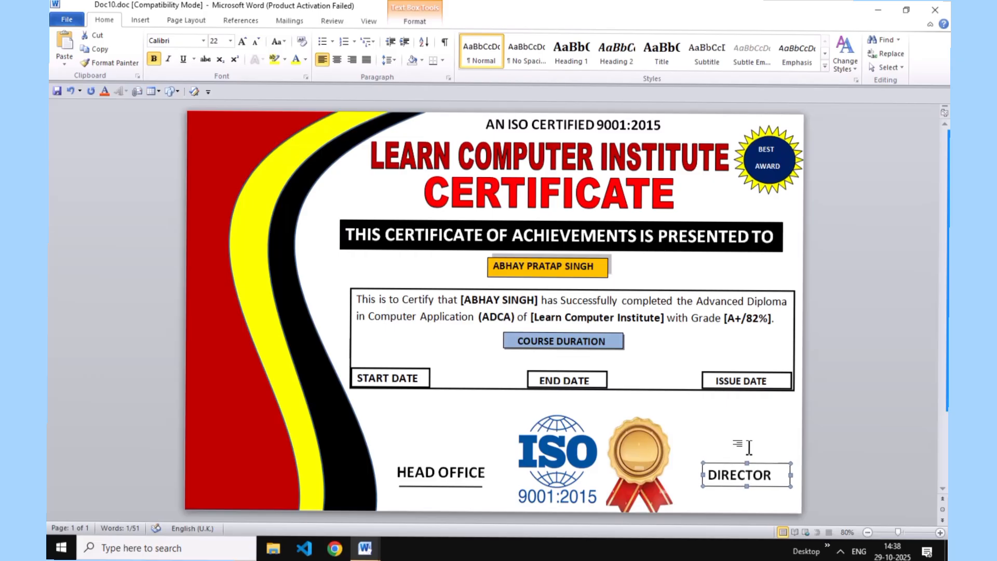
click(741, 435)
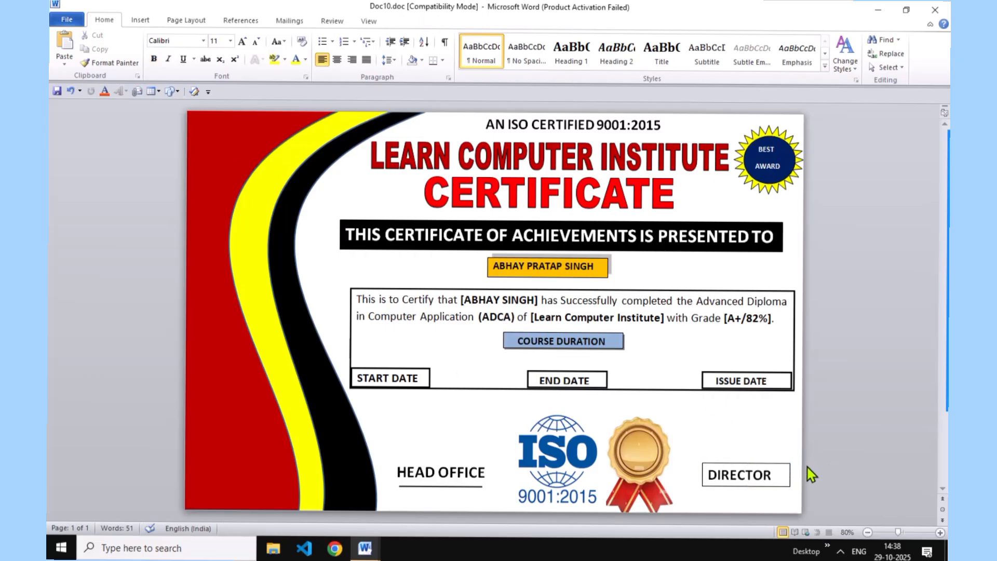
- Remove the outline from the DIRECTOR text box
click(789, 466)
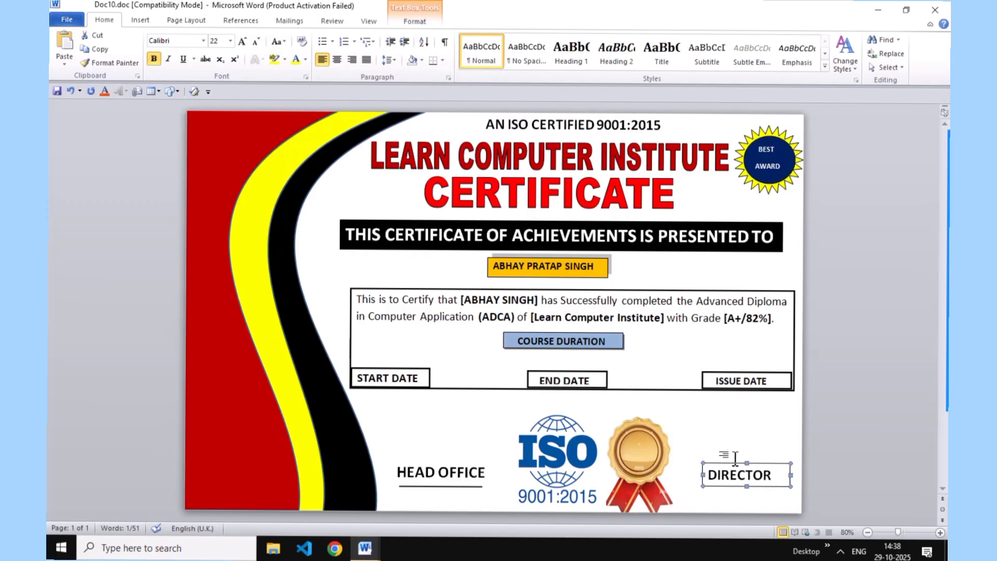
click(414, 22)
click(457, 51)
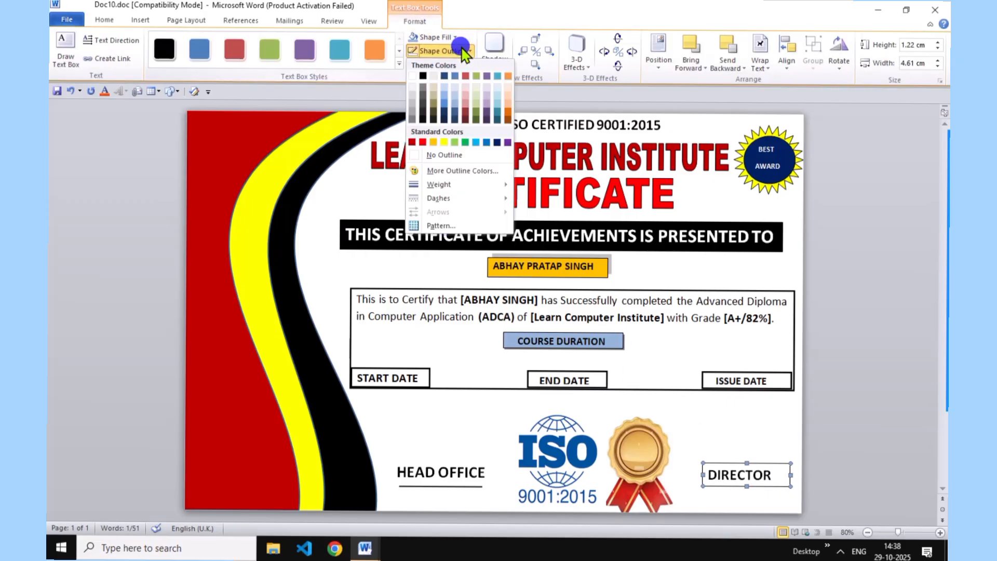
click(461, 156)
click(699, 430)
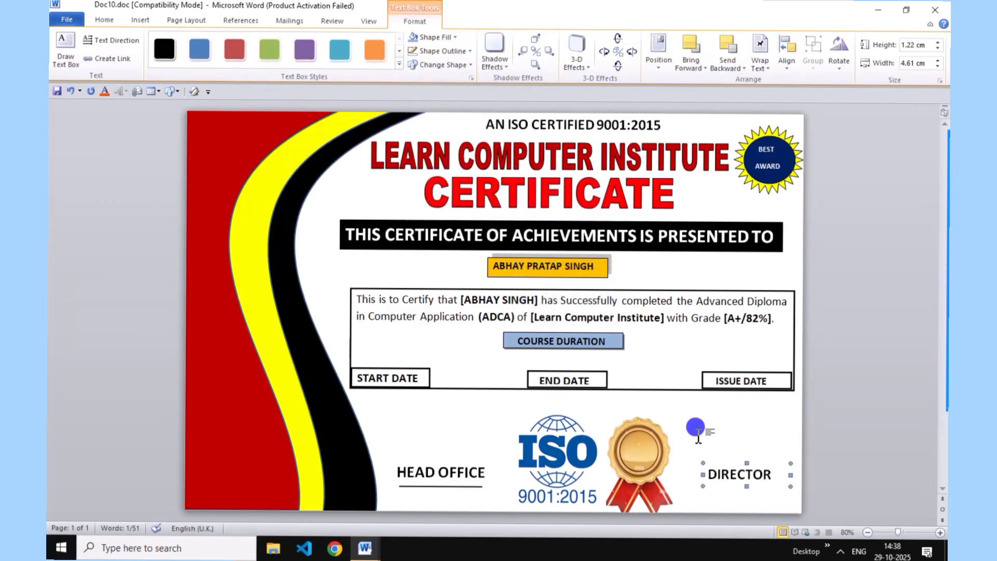
- Draw a horizontal line about 4.06 cm long under DIRECTOR and give it a 1½ pt weight
click(140, 20)
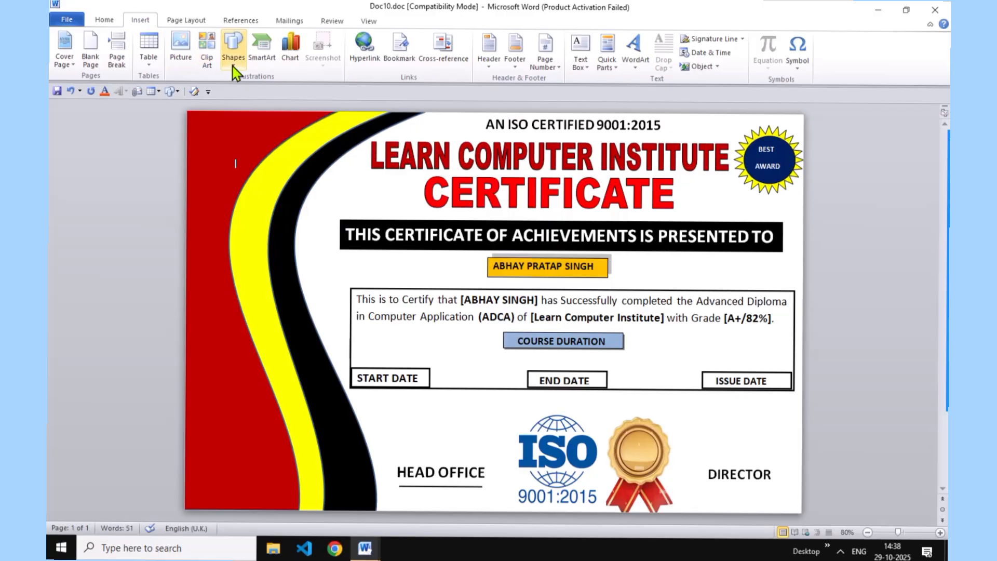
click(233, 49)
click(265, 91)
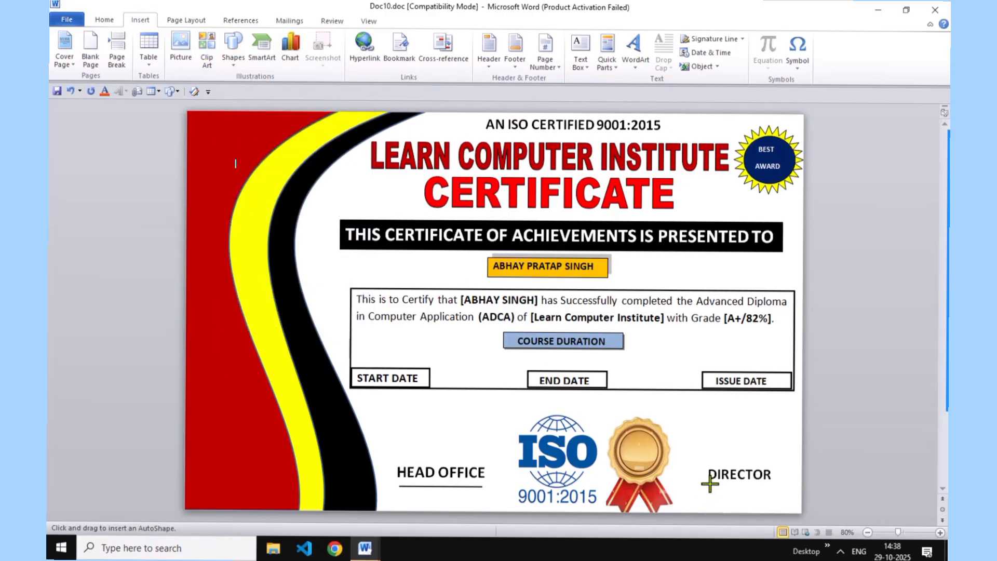
mouse_move(695, 476)
mouse_down()
mouse_move(710, 491)
mouse_move(786, 489)
mouse_up()
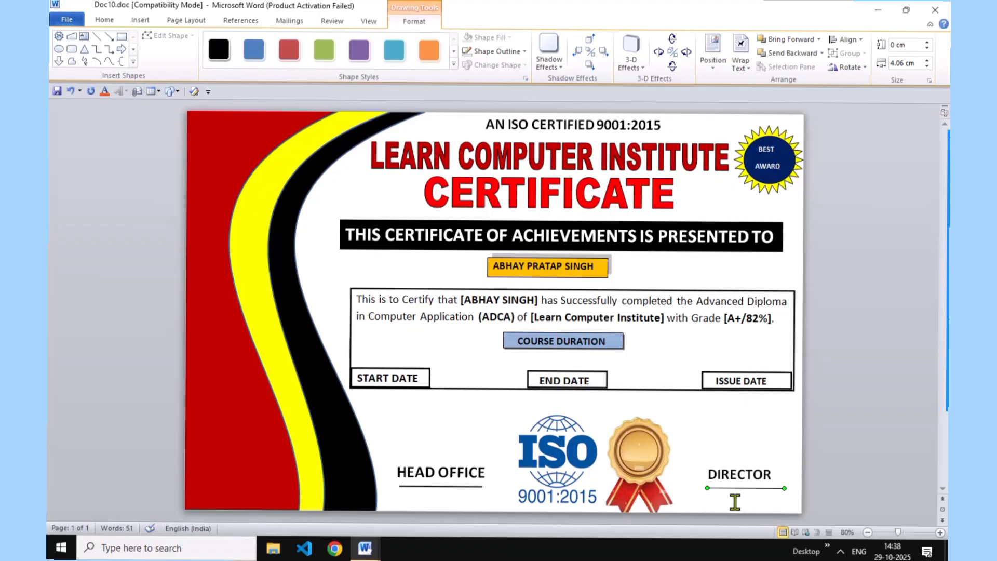
click(522, 51)
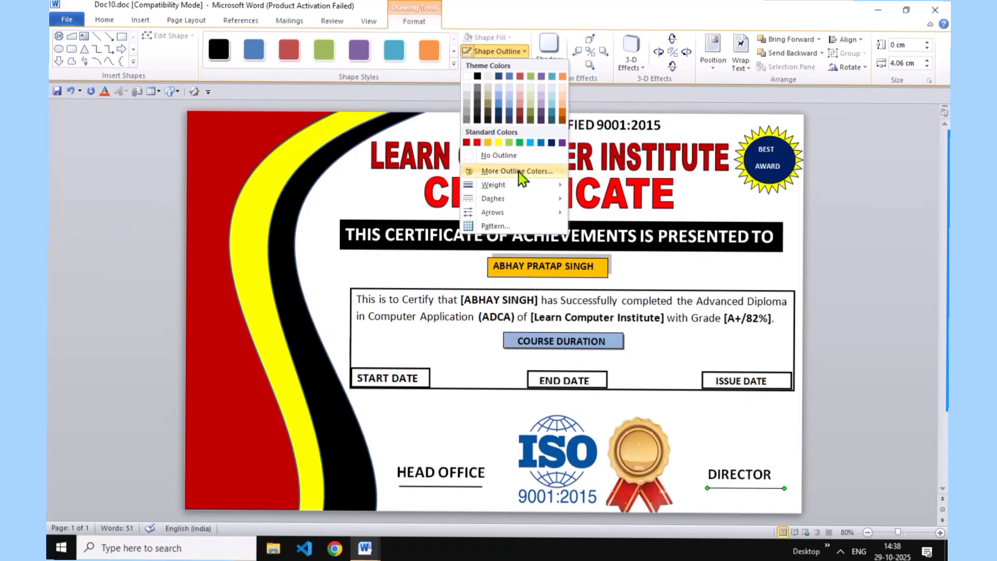
mouse_move(524, 186)
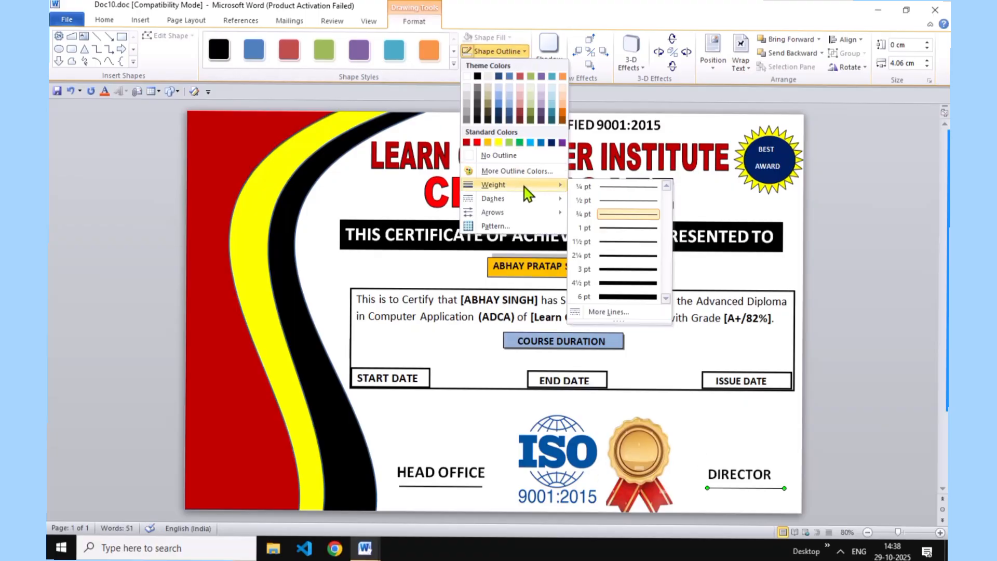
click(606, 241)
- Nudge the DIRECTOR text box slightly up, away from the line beneath it
click(745, 463)
click(744, 449)
key(ctrl+Up)
key(ctrl+Up)
key(ctrl+Up)
key(ctrl+Up)
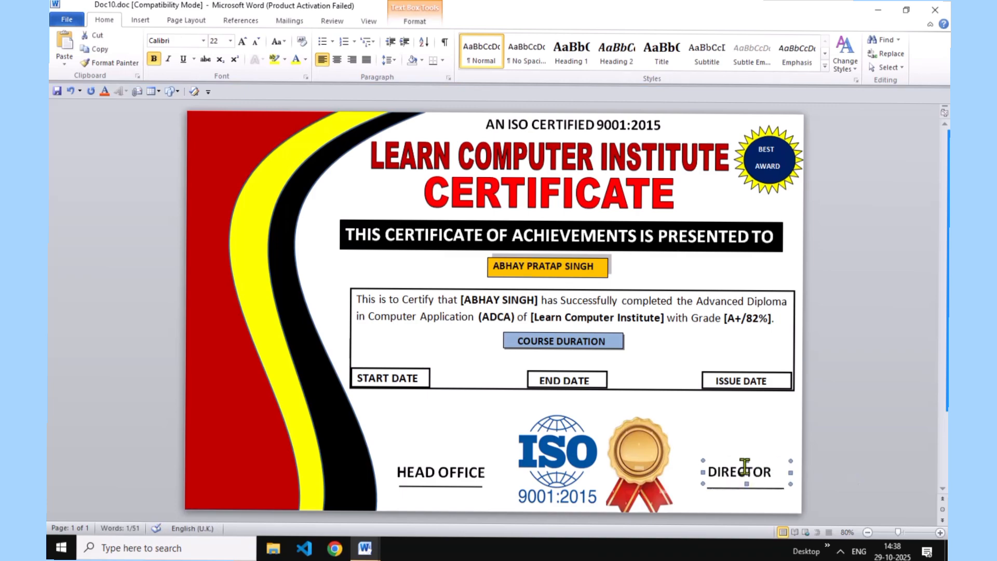
click(700, 475)
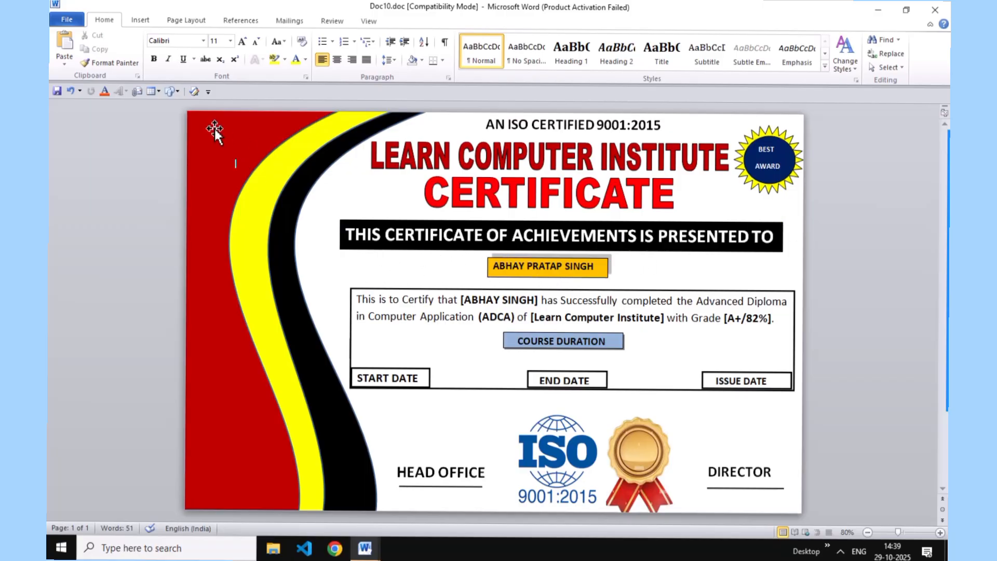
- Draw a text box about 4.75 cm wide and 0.79 cm high on the certificate's upper-left red area and enter "2025-2026"
click(139, 19)
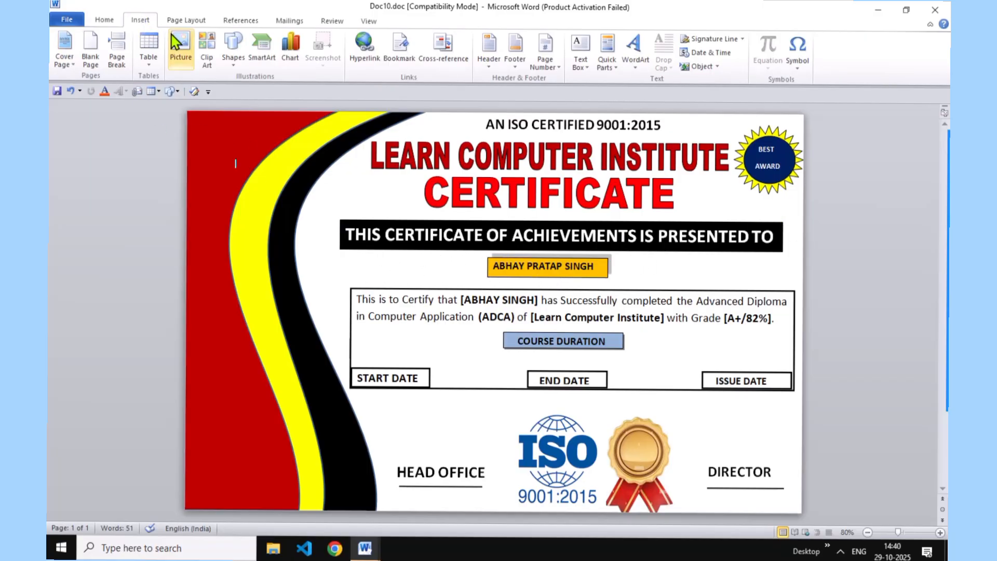
click(232, 57)
click(255, 99)
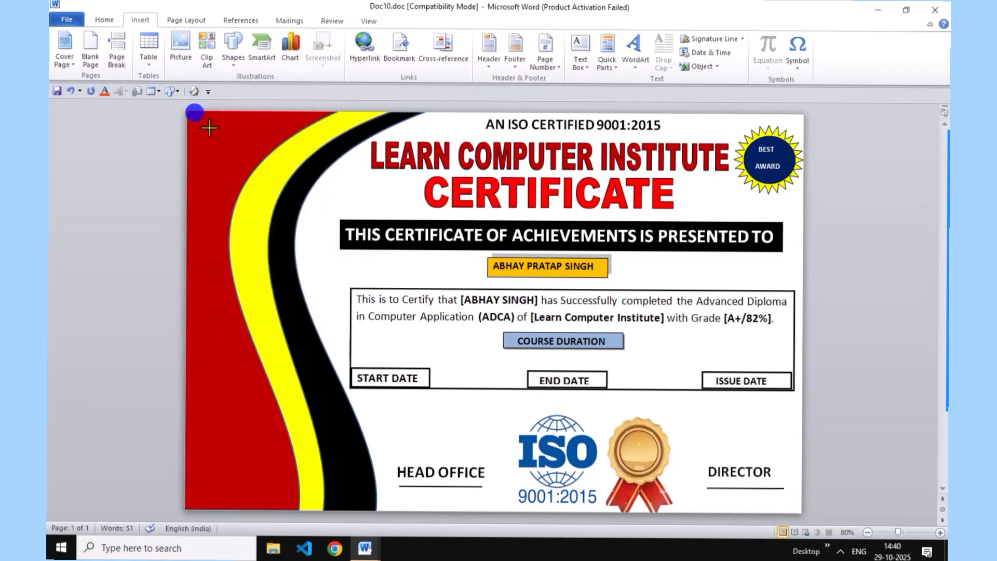
drag(278, 136, 295, 136)
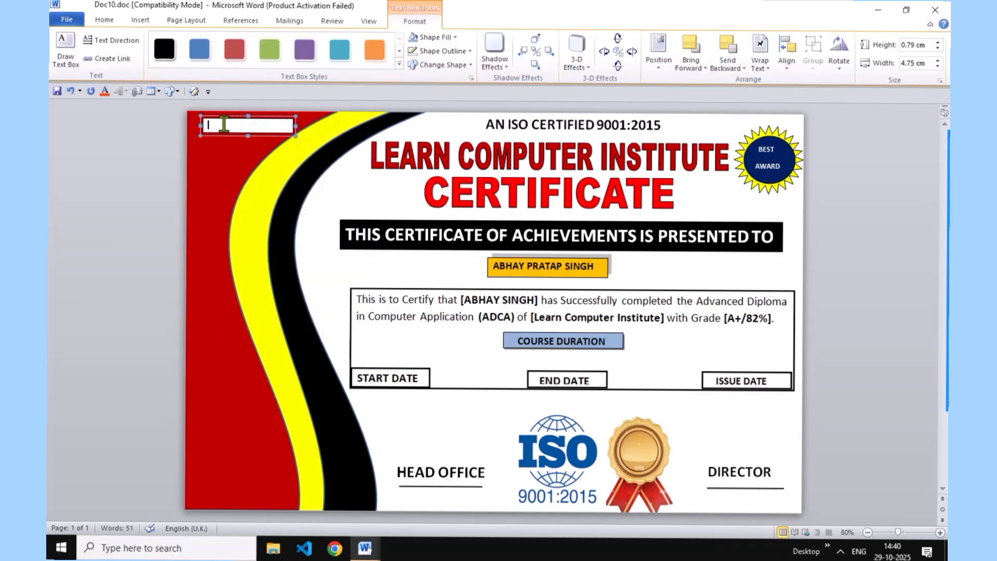
text(2025-)
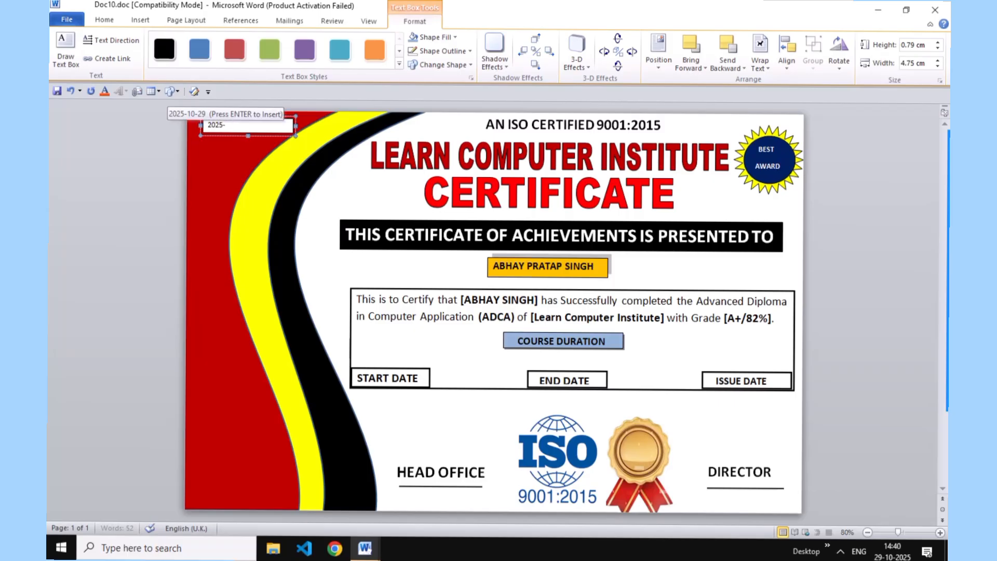
text(2026)
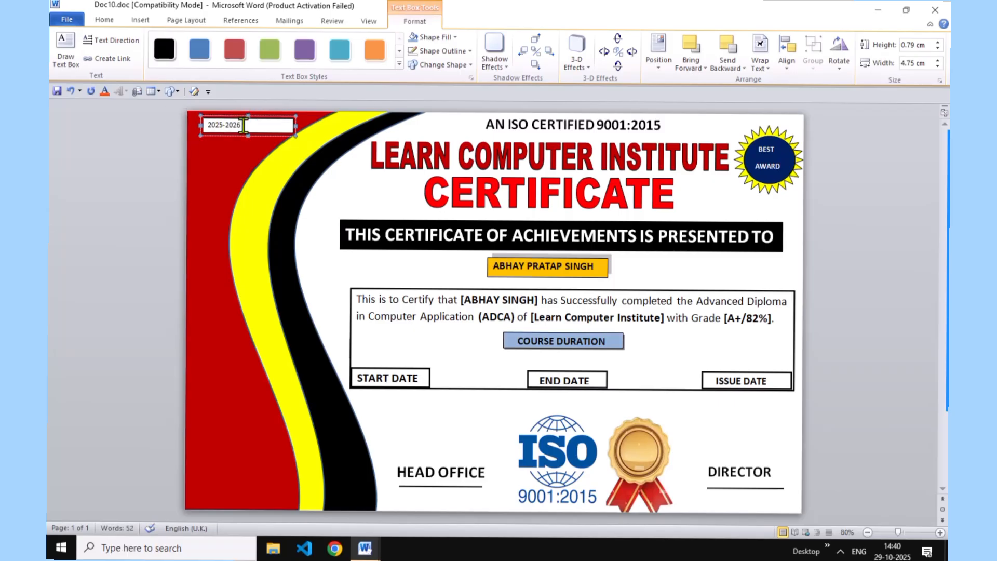
- Format "2025-2026" as 18 pt bold and heighten its text box to about 1.19 cm
drag(243, 126, 209, 126)
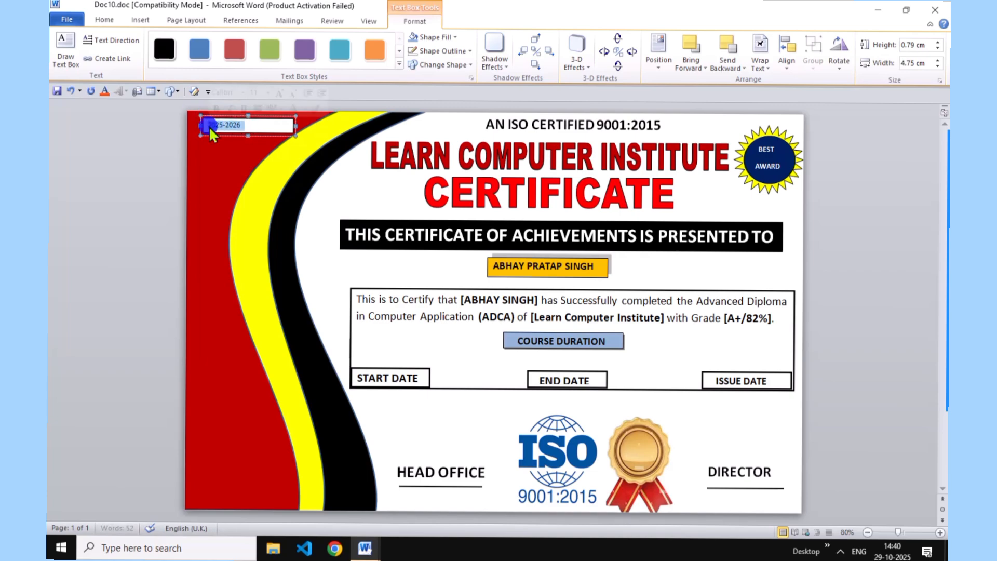
key(ctrl+shift+period)
key(ctrl+shift+period)
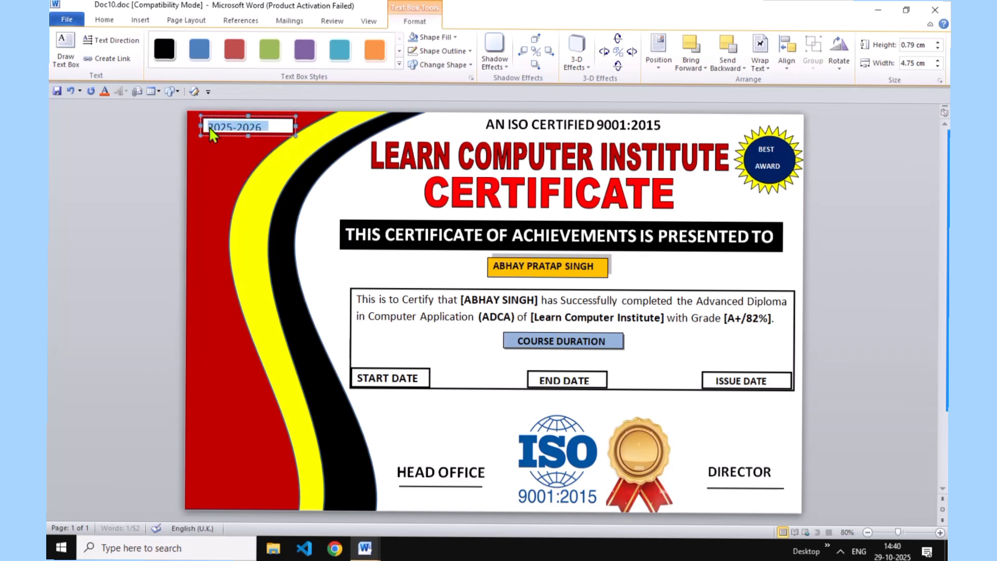
click(245, 134)
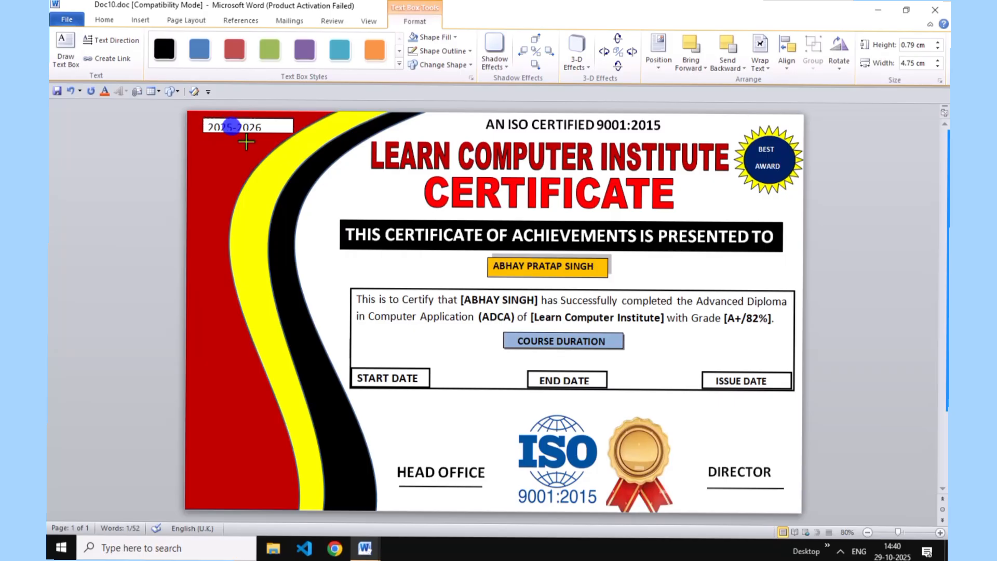
click(256, 131)
drag(269, 129, 200, 126)
key(ctrl+b)
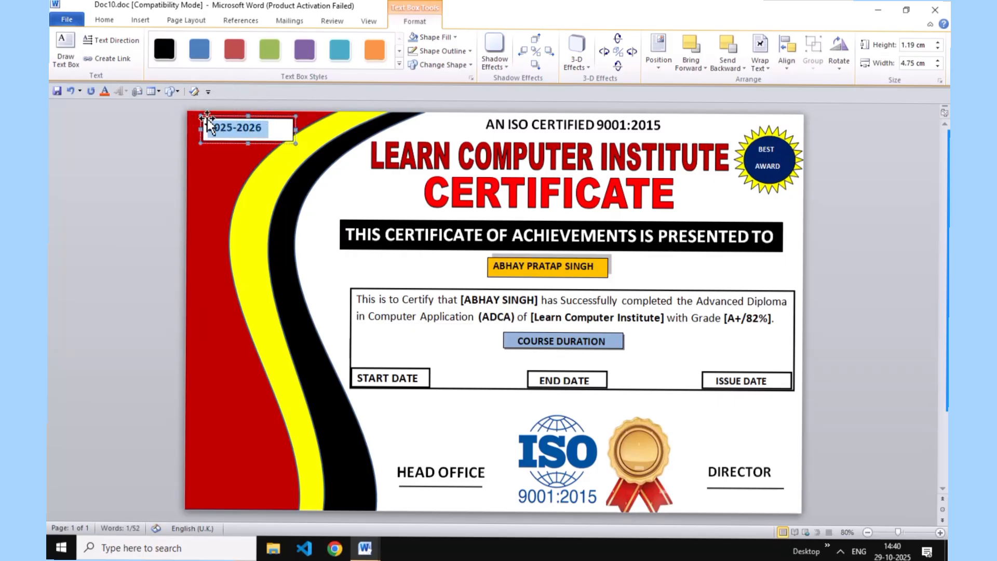
- Move the 2025-2026 text box left and up into the upper-left corner of the certificate
click(246, 116)
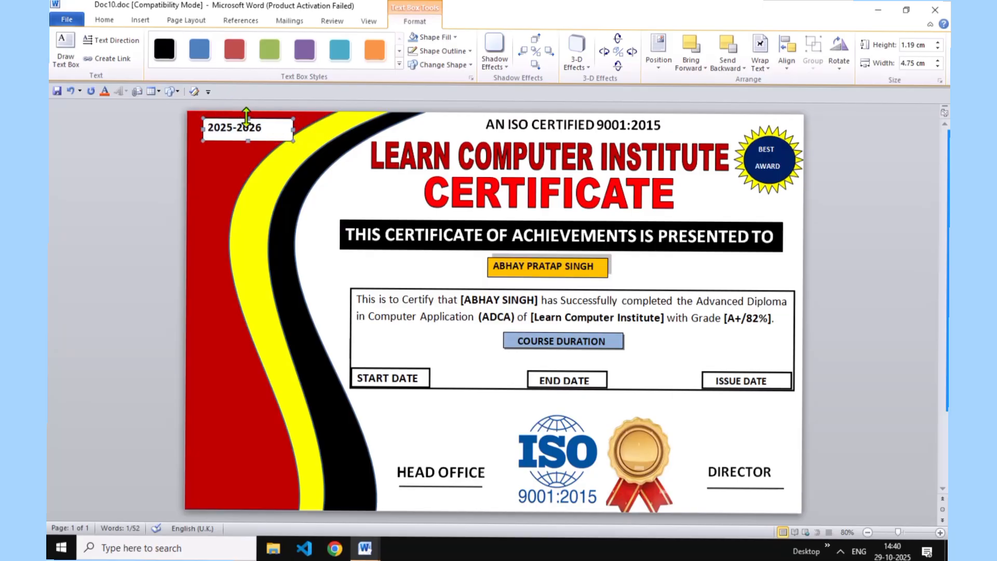
key(Left)
key(Left)
key(Left)
key(Left)
key(Left)
key(Left)
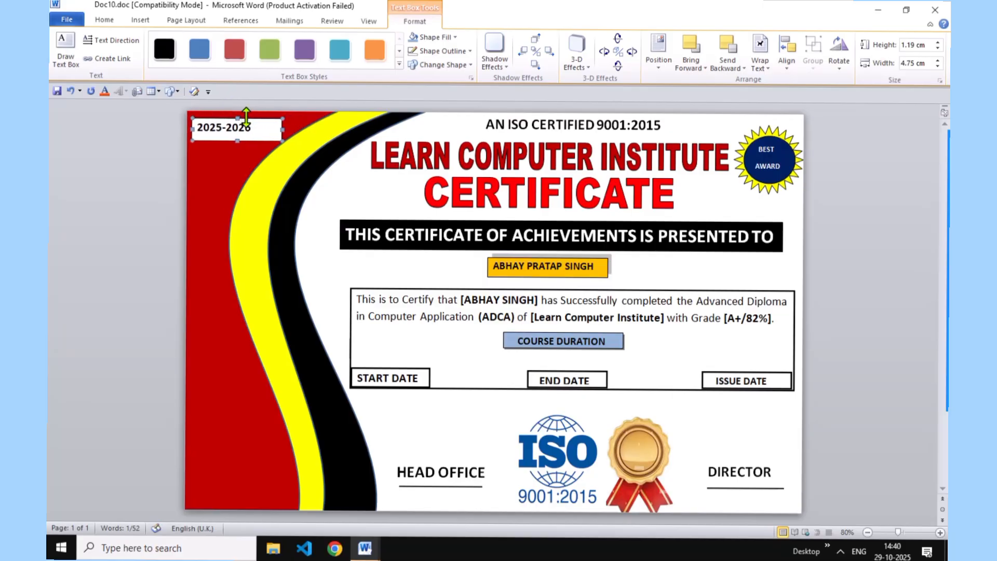
key(Up)
key(Up)
key(Up)
key(Left)
key(Left)
key(Left)
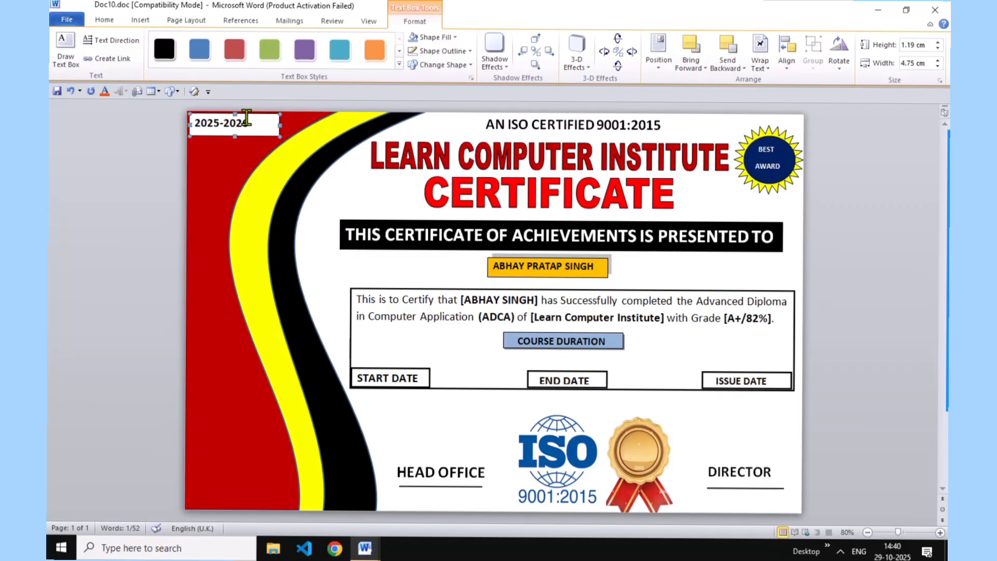
key(Up)
key(Right)
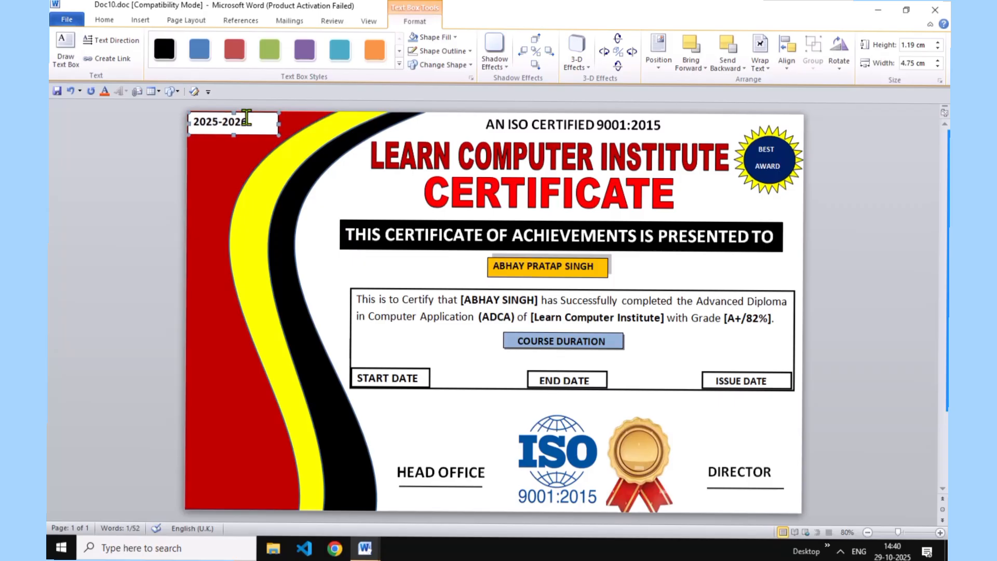
- Narrow the 2025-2026 text box to about 3.71 cm and remove its outline
drag(280, 125, 260, 124)
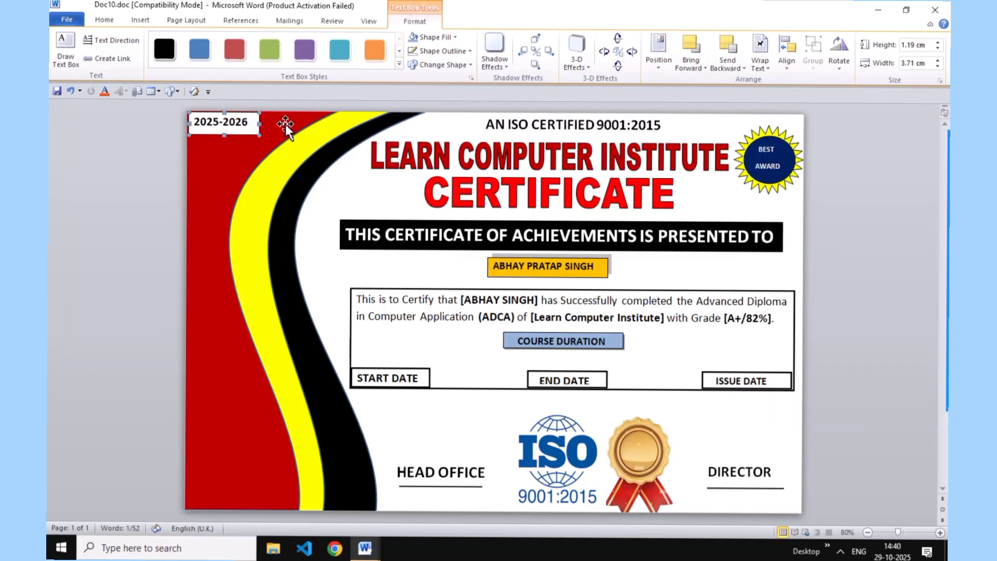
click(228, 144)
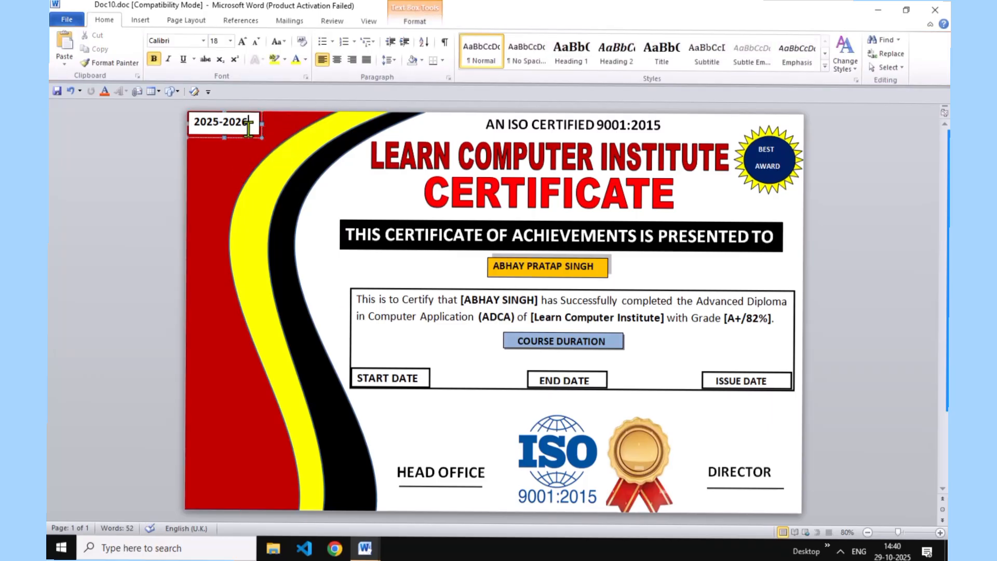
click(414, 21)
click(448, 47)
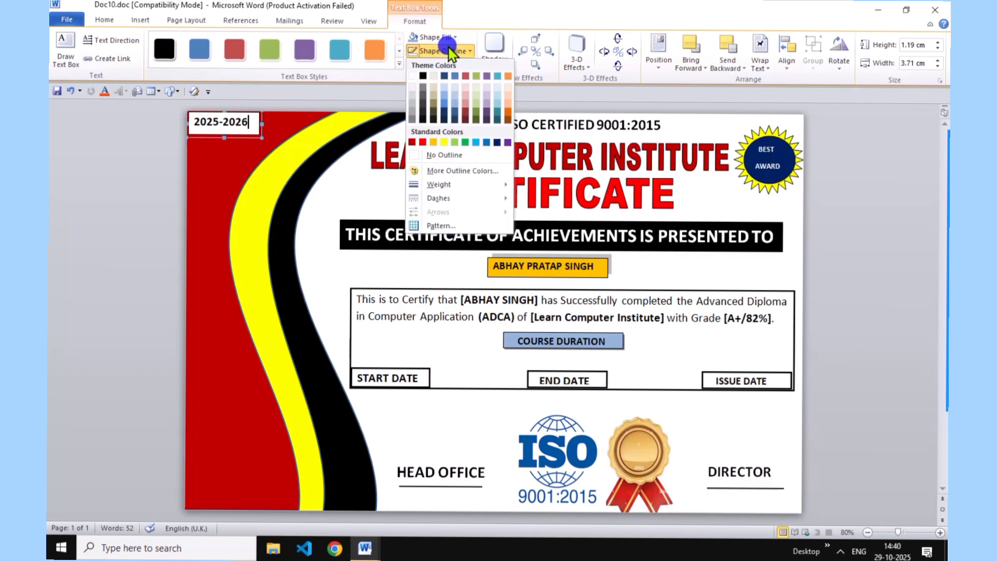
click(446, 153)
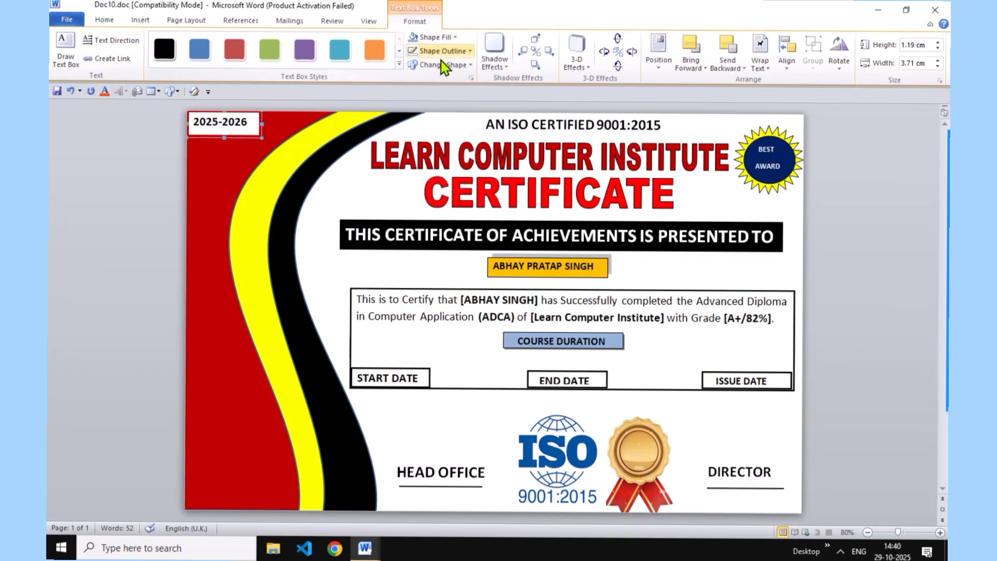
- Fill the 2025-2026 text box with yellow and give it a perspective shadow falling to its lower right
click(494, 57)
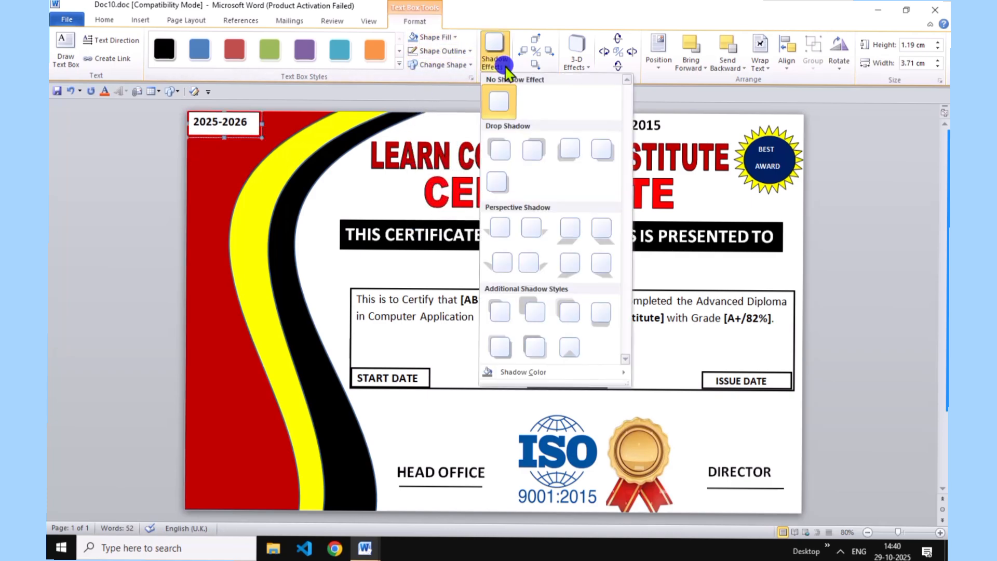
click(530, 156)
click(444, 37)
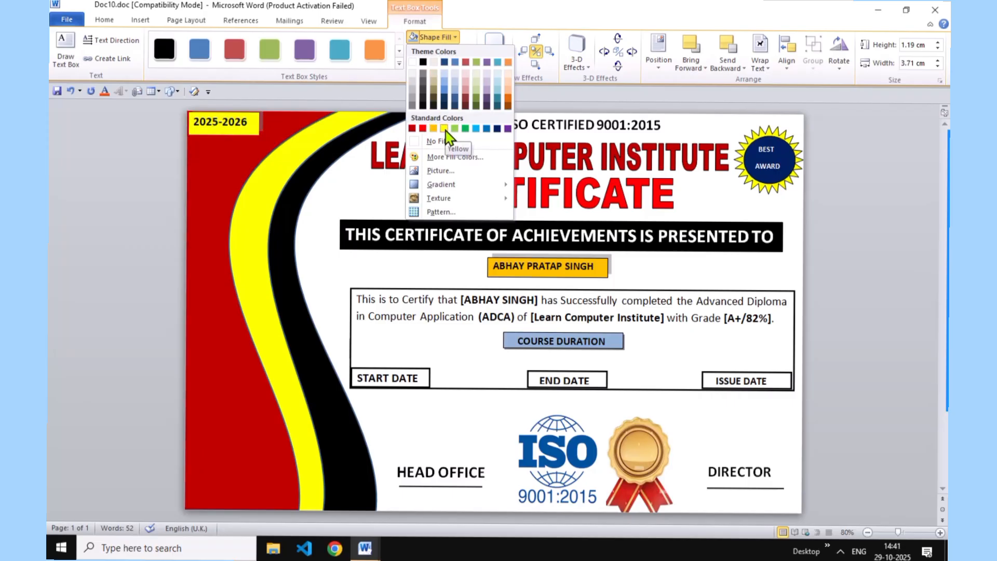
click(445, 131)
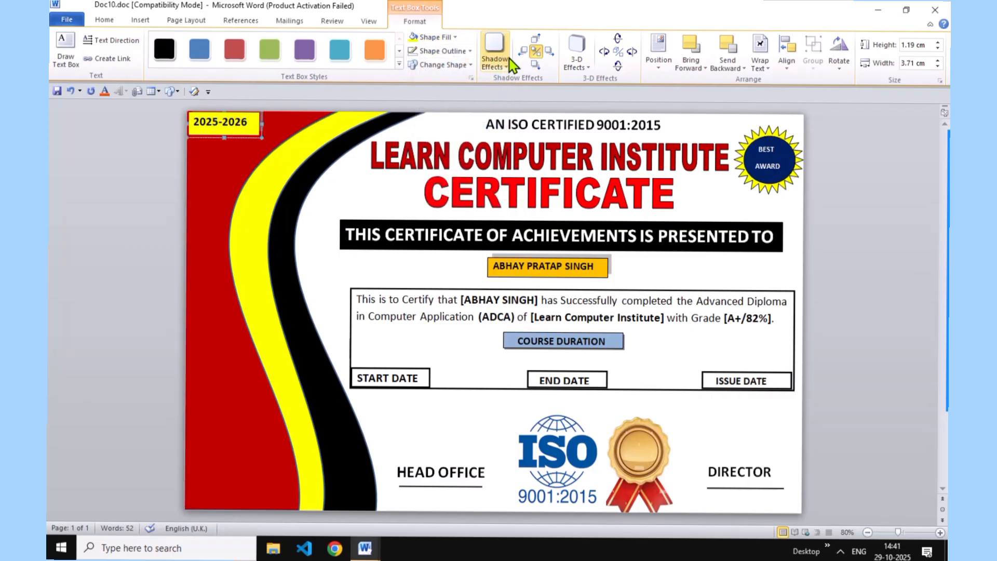
click(495, 63)
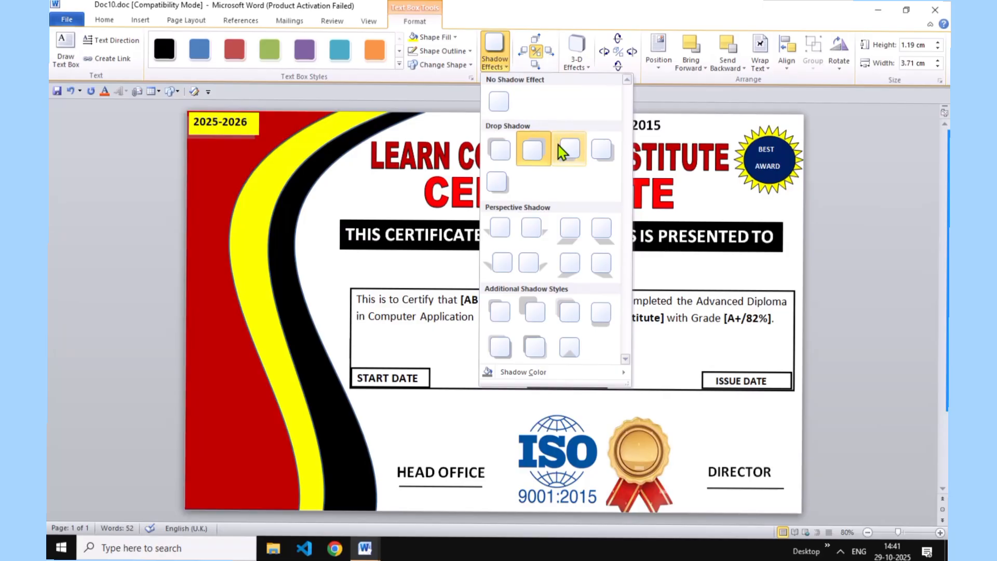
click(528, 263)
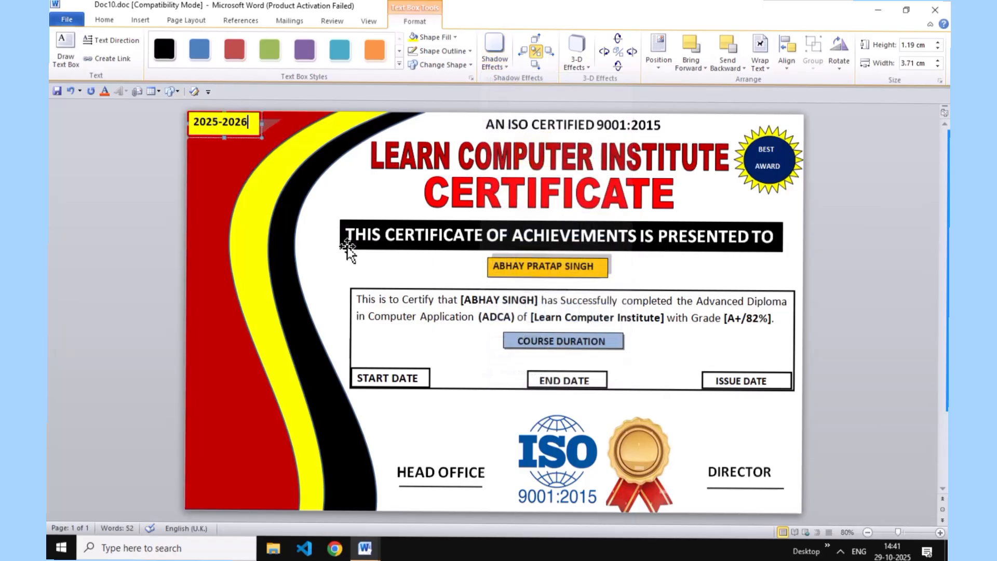
click(198, 201)
- Increase the 2025-2026 label's font size to 20 pt
drag(254, 126, 193, 131)
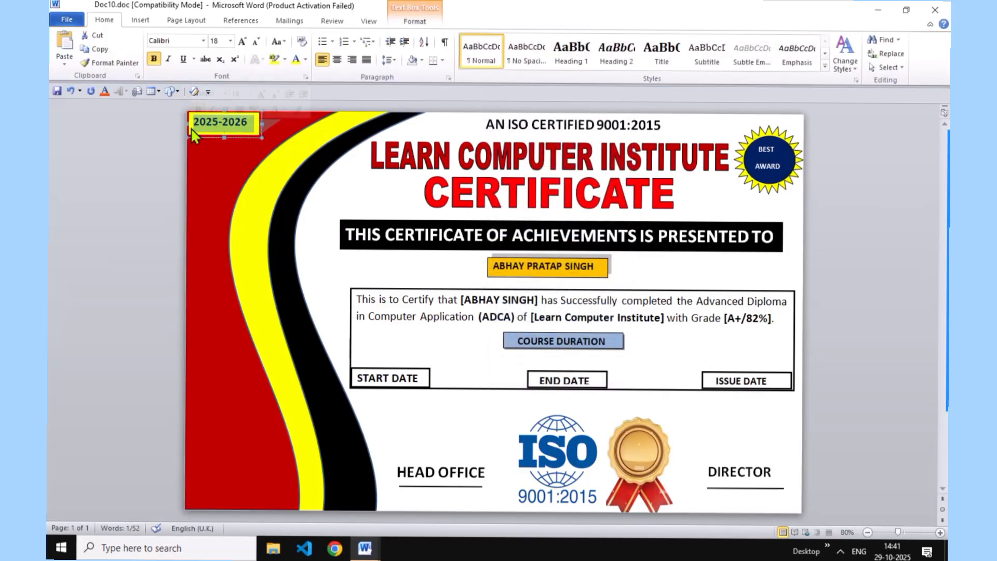
key(ctrl+shift+period)
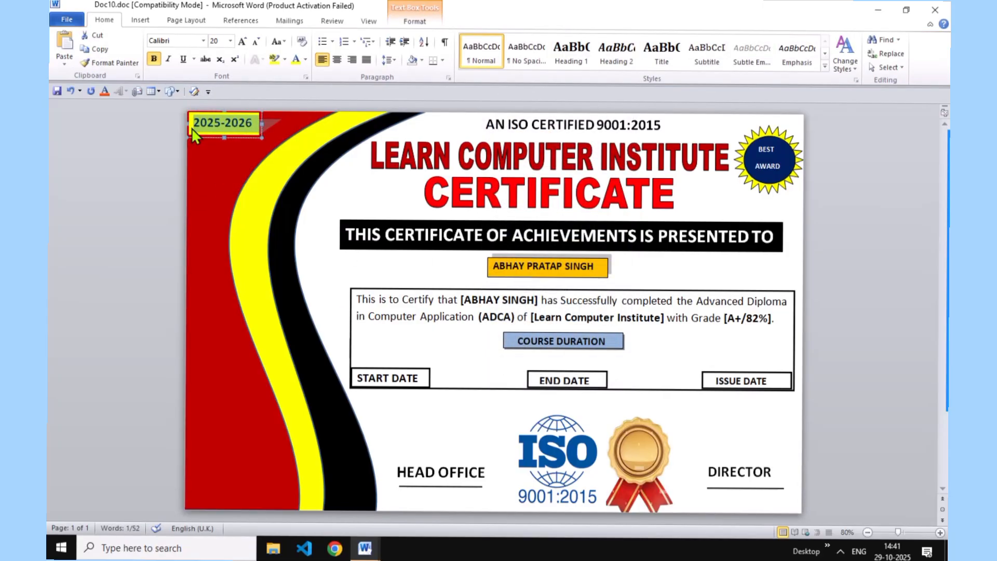
click(213, 153)
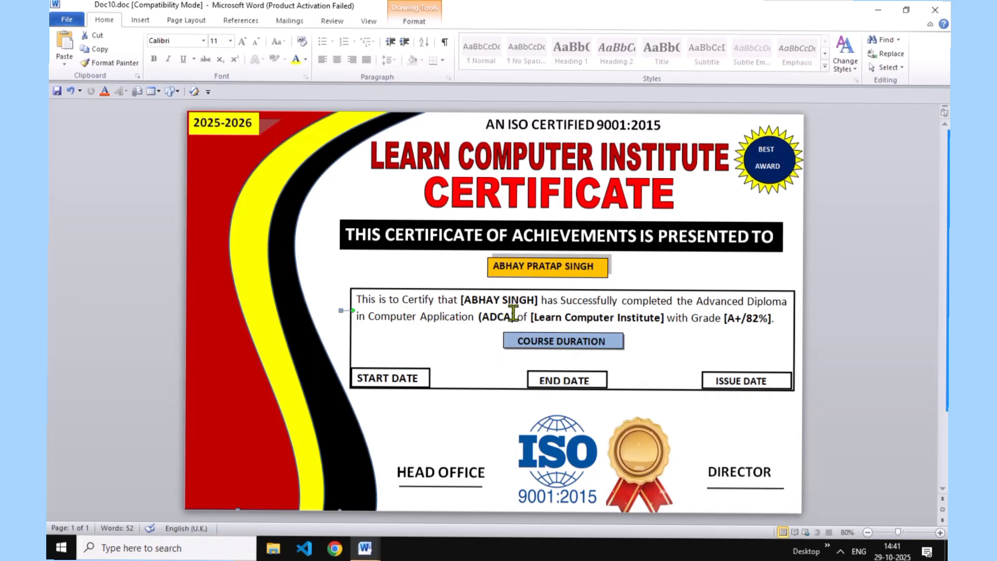
- Color the recipient's name inside the brackets of the certification paragraph red
drag(534, 299, 472, 306)
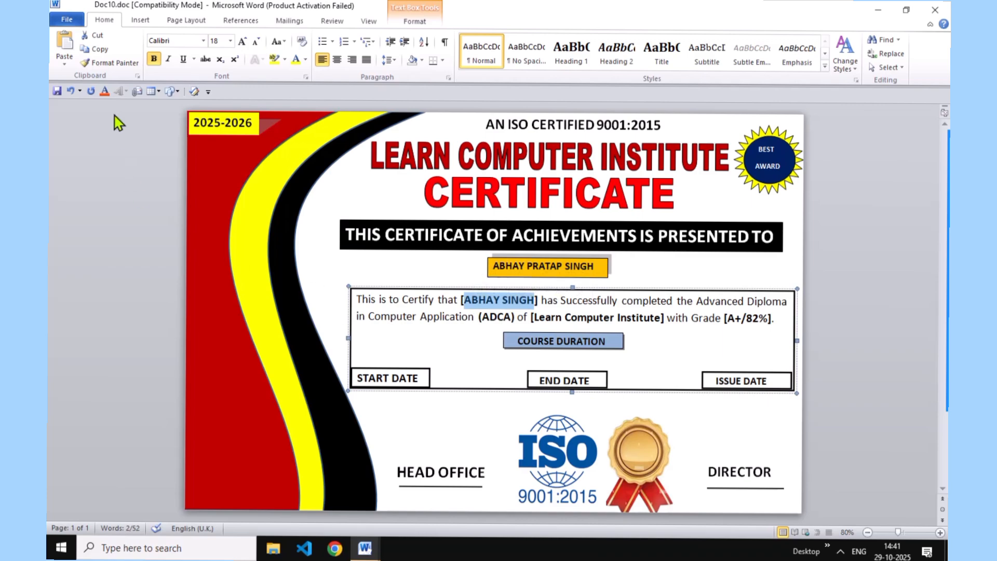
click(305, 60)
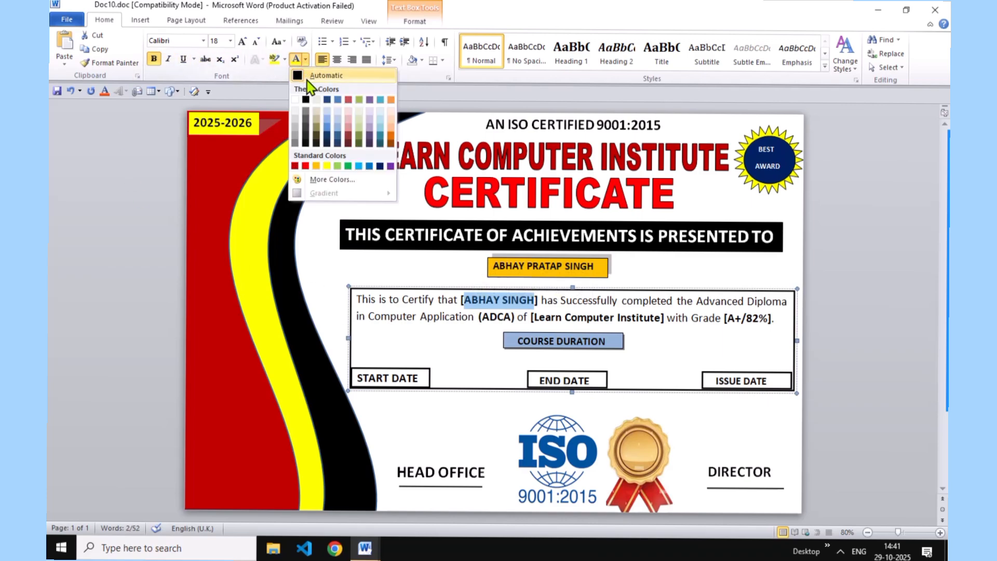
click(306, 166)
click(531, 325)
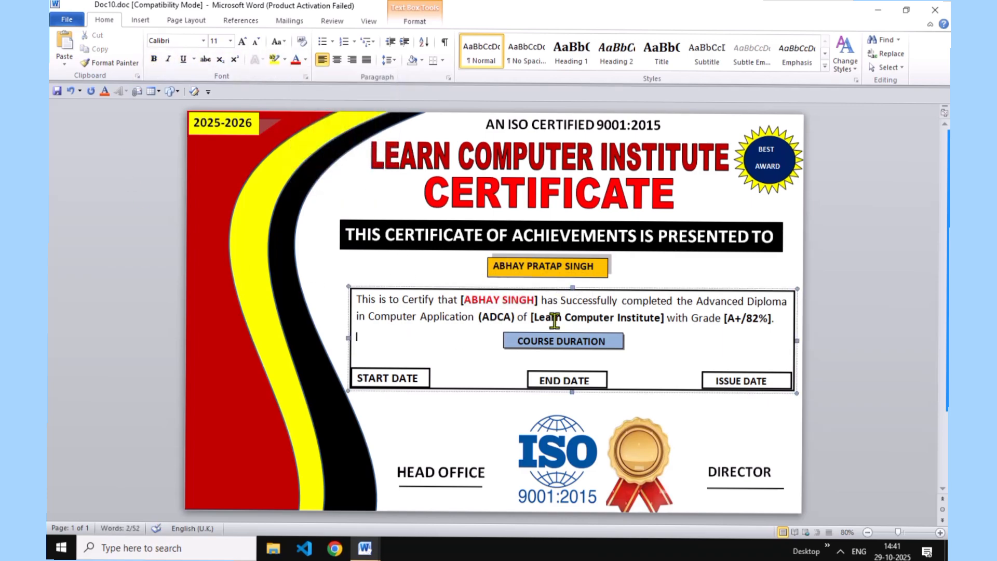
drag(666, 317, 530, 318)
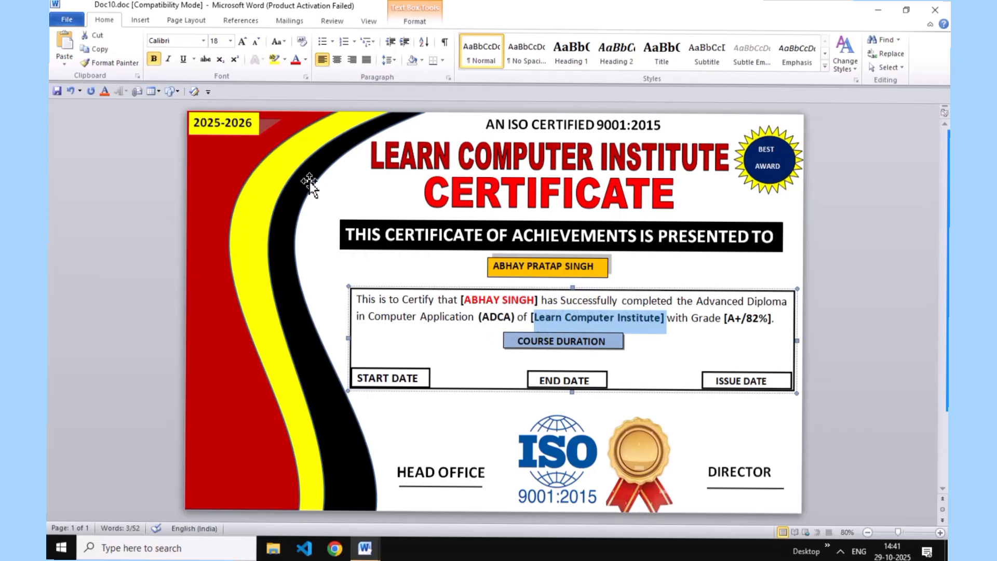
click(305, 59)
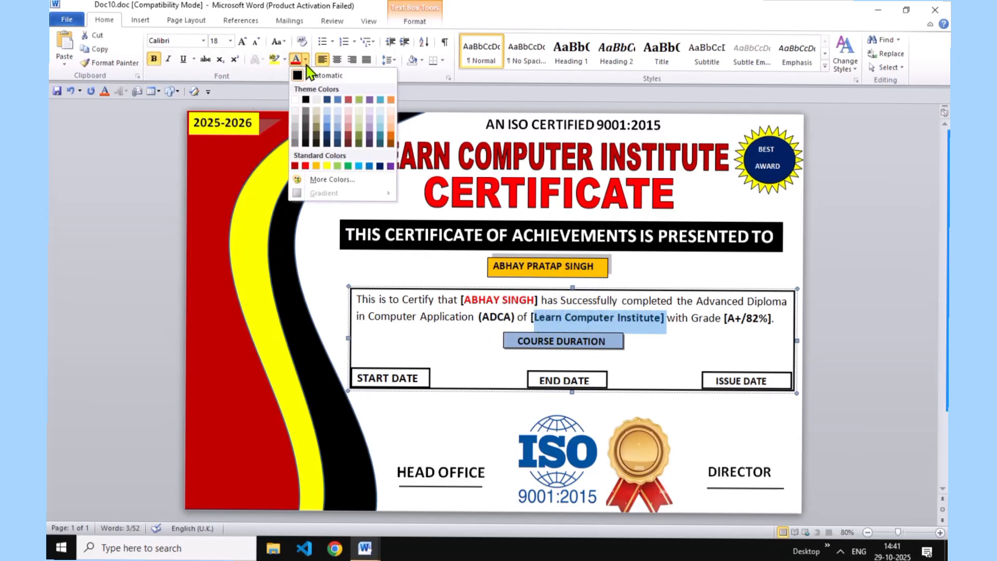
click(659, 318)
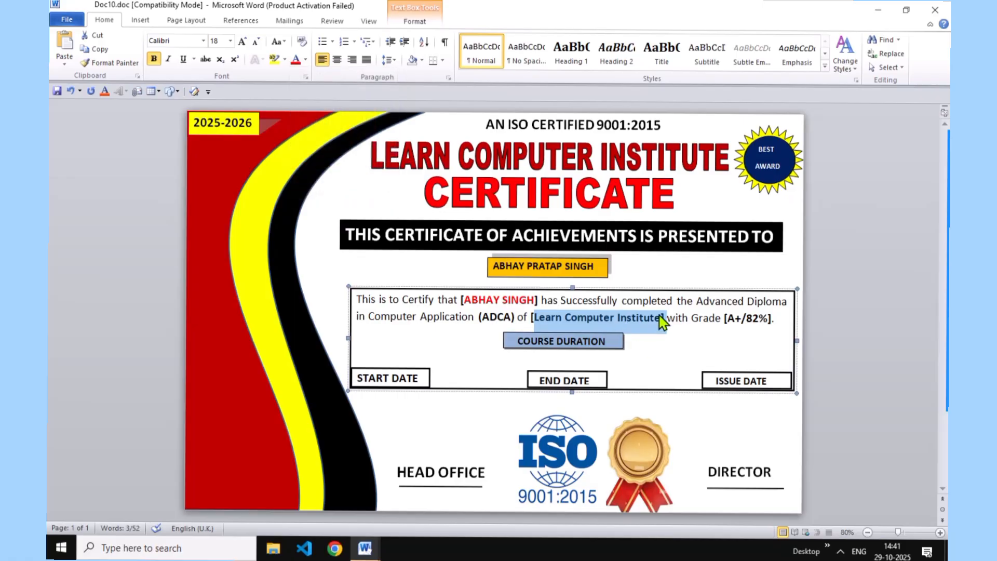
- Color the bracketed text "[Learn Computer Institute]" in the certification paragraph green
click(664, 318)
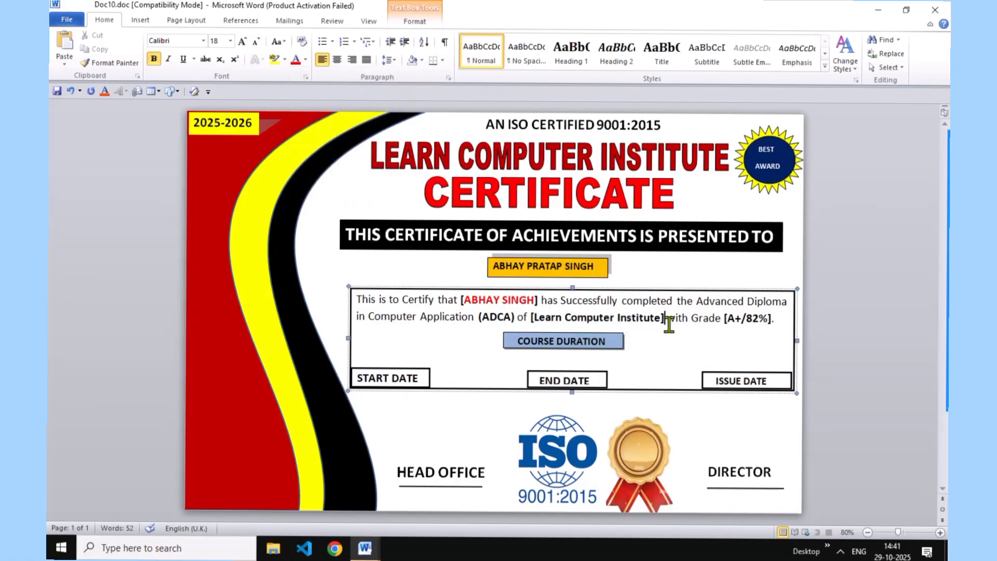
key(shift+Left)
key(shift+Left)
key(shift+Left)
key(shift+Left)
key(shift+Left)
key(shift+Left)
key(shift+Left)
key(shift+Left)
key(shift+Left)
key(shift+Left)
key(shift+Left)
key(shift+Left)
key(shift+Left)
key(shift+Left)
key(shift+Left)
key(shift+Left)
key(shift+Left)
key(shift+Left)
key(shift+Left)
key(shift+Left)
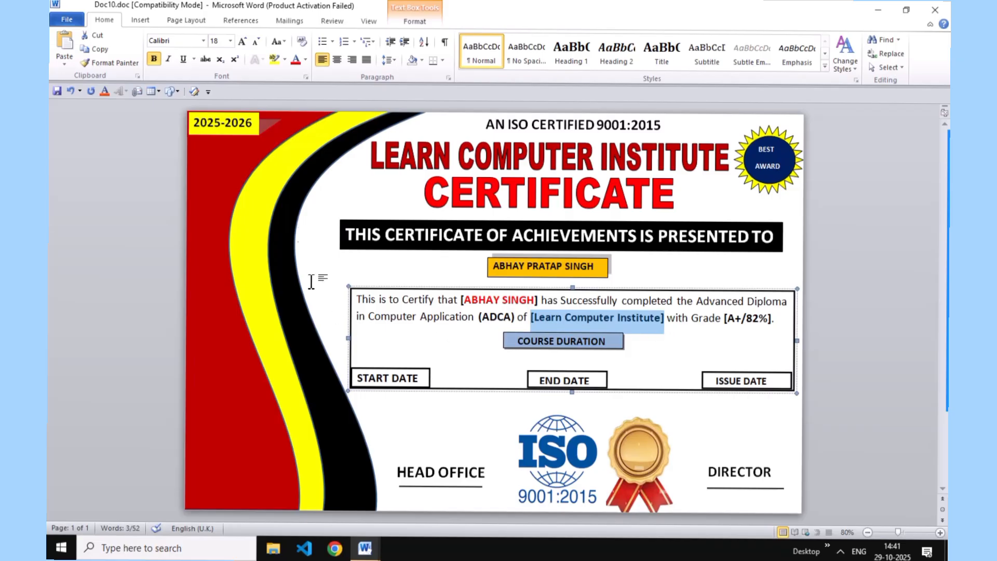
click(306, 59)
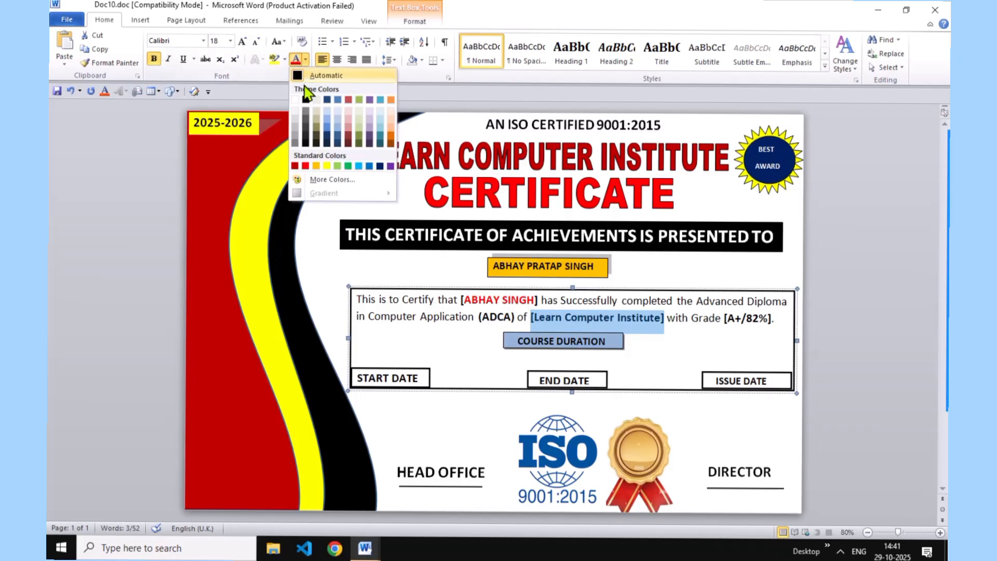
click(347, 166)
click(475, 332)
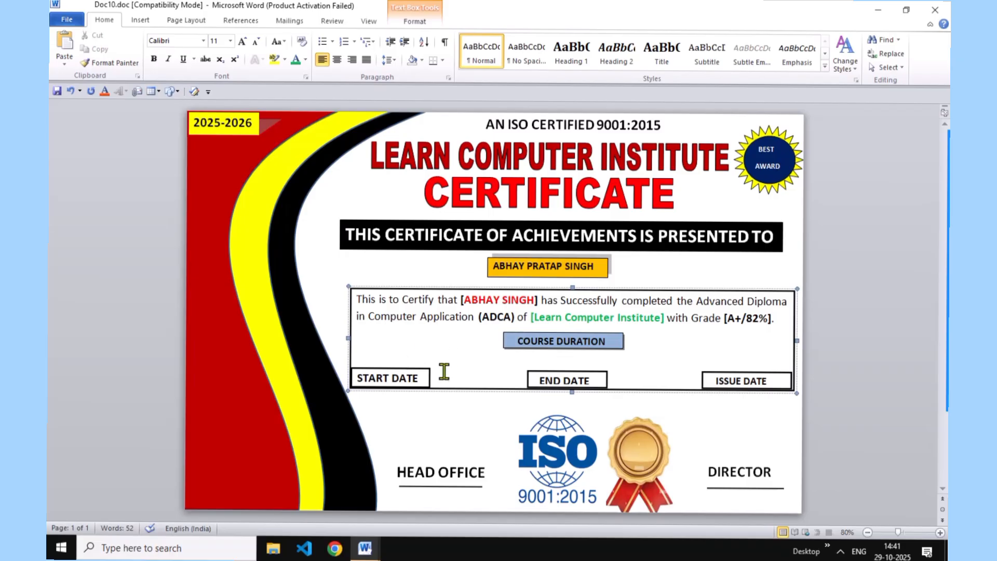
- Fill the START DATE, END DATE and ISSUE DATE text boxes with standard orange
click(417, 377)
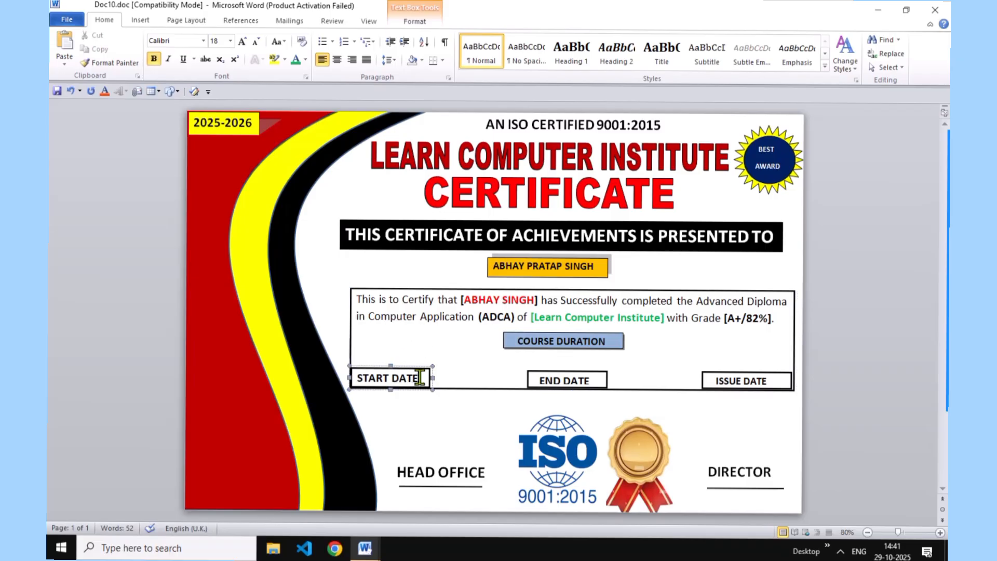
click(414, 21)
click(436, 37)
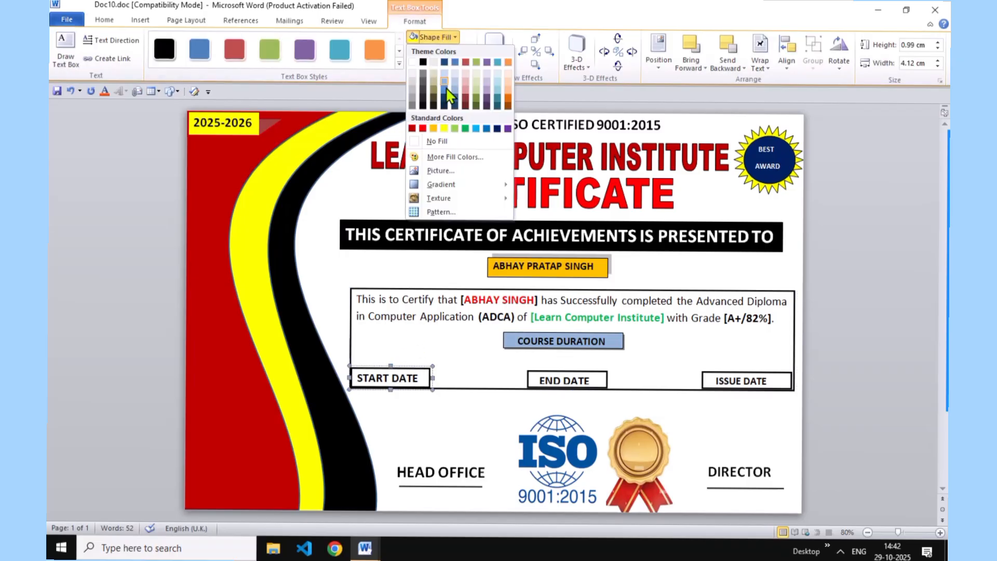
click(433, 129)
click(600, 379)
click(445, 37)
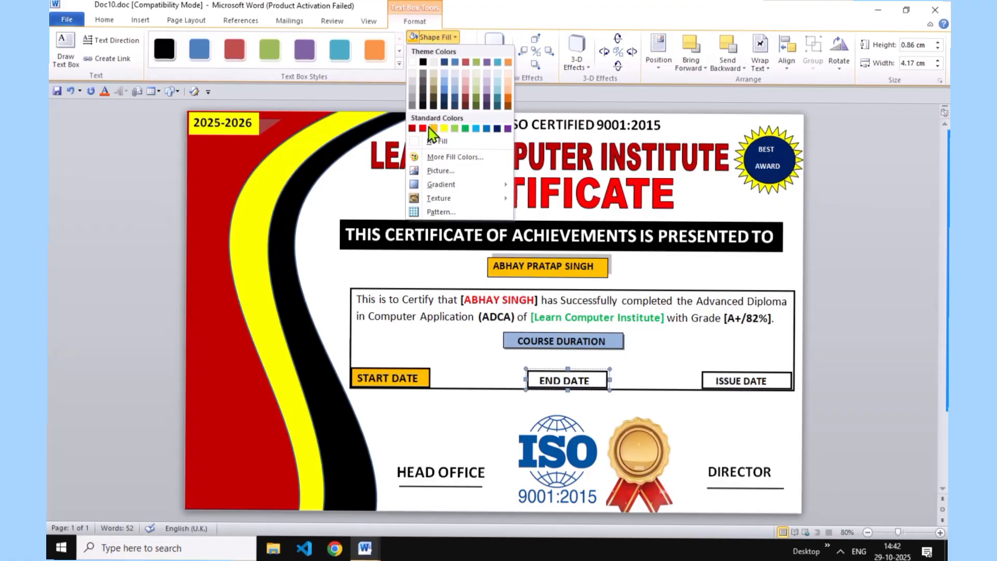
click(434, 129)
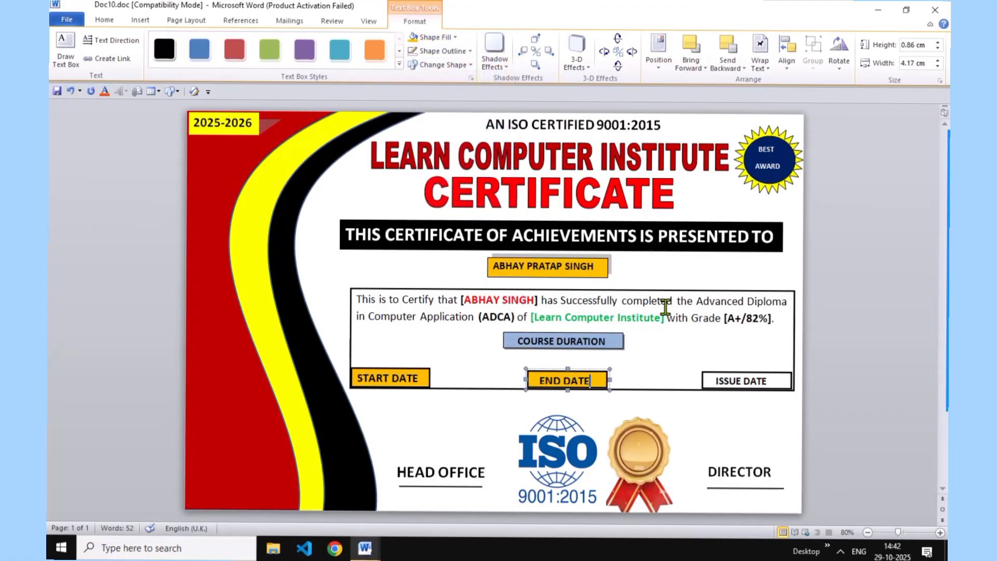
click(753, 378)
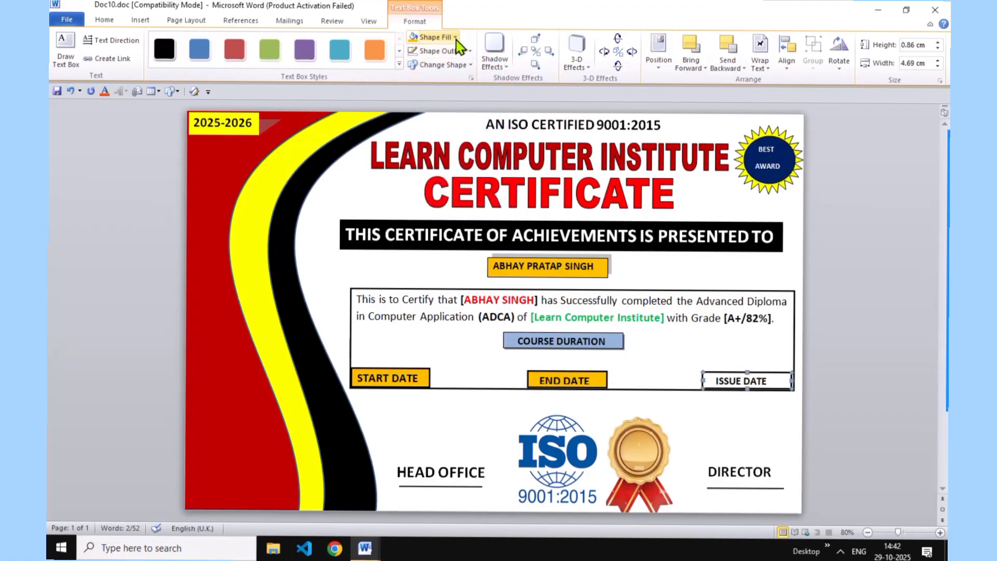
click(442, 37)
click(433, 129)
click(447, 376)
- Fill the COURSE DURATION text box with standard dark blue
click(606, 342)
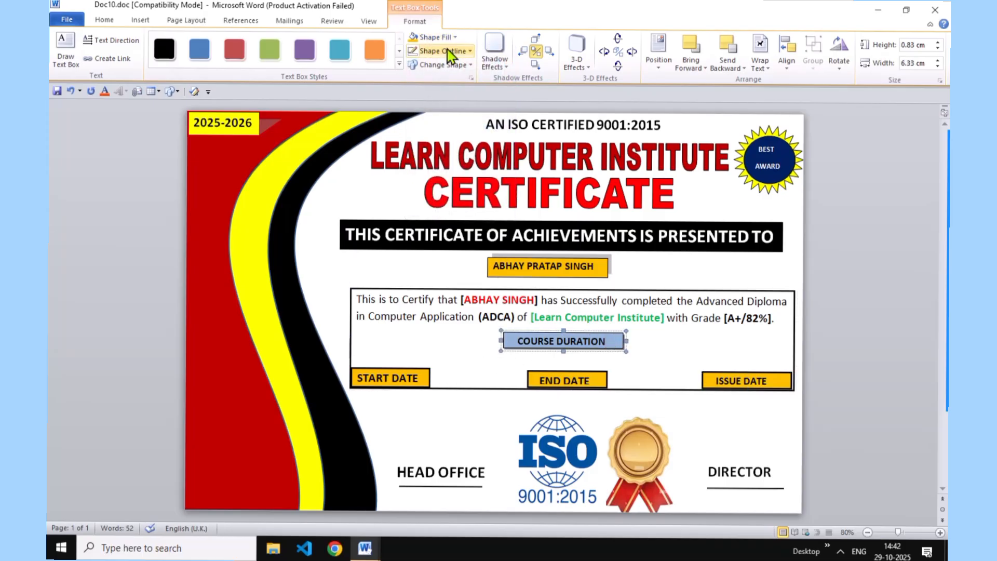
click(455, 39)
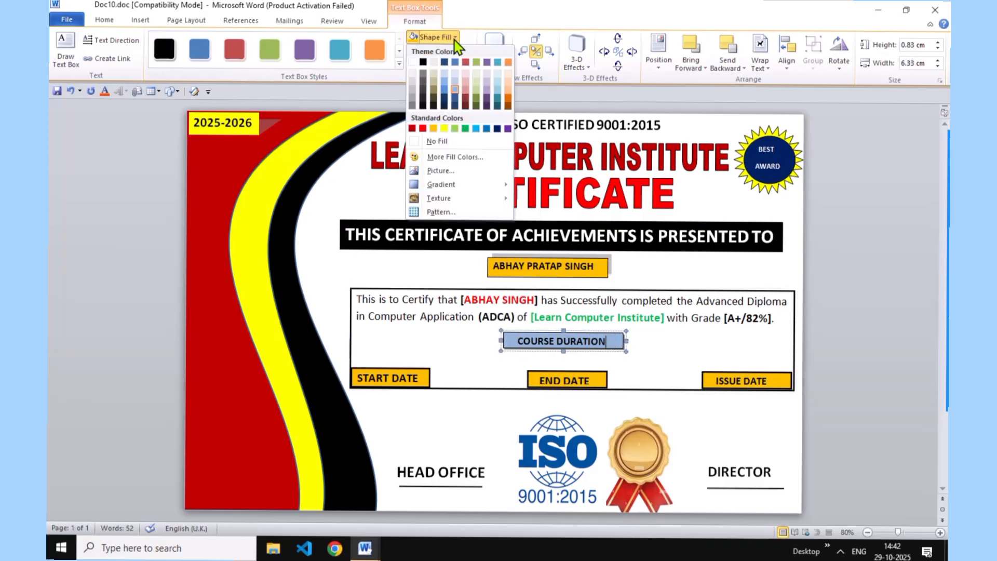
click(497, 128)
click(451, 413)
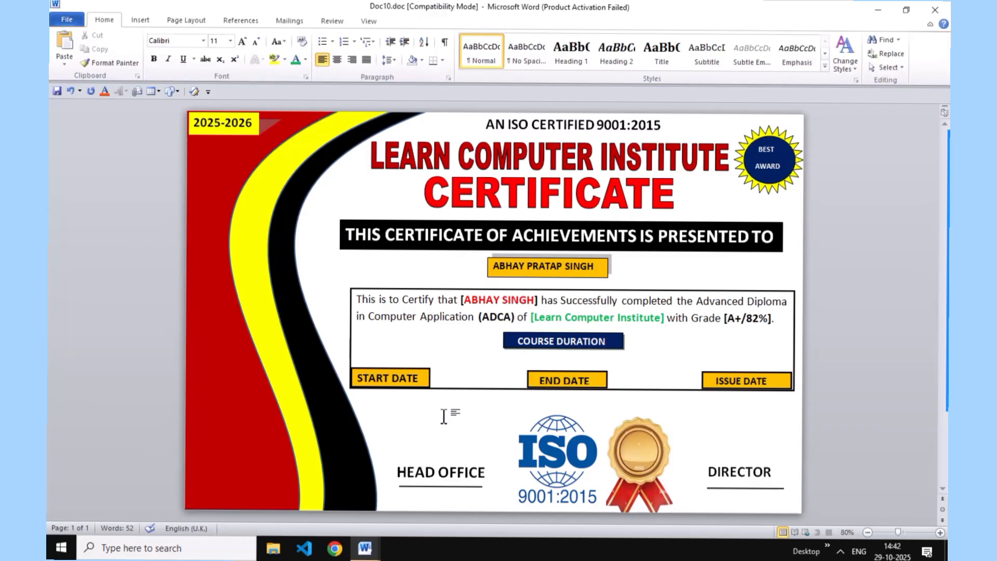
click(773, 149)
click(438, 21)
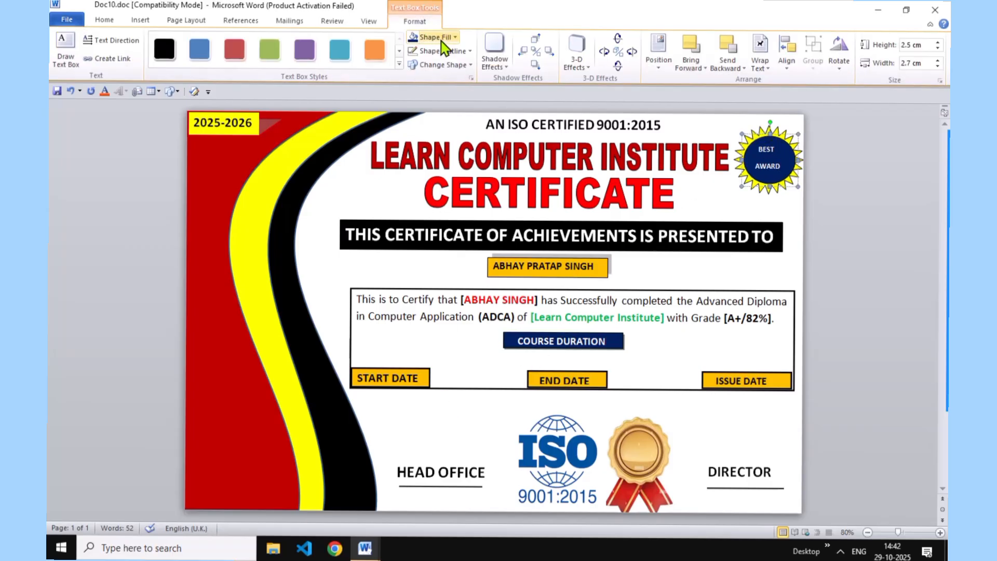
click(436, 37)
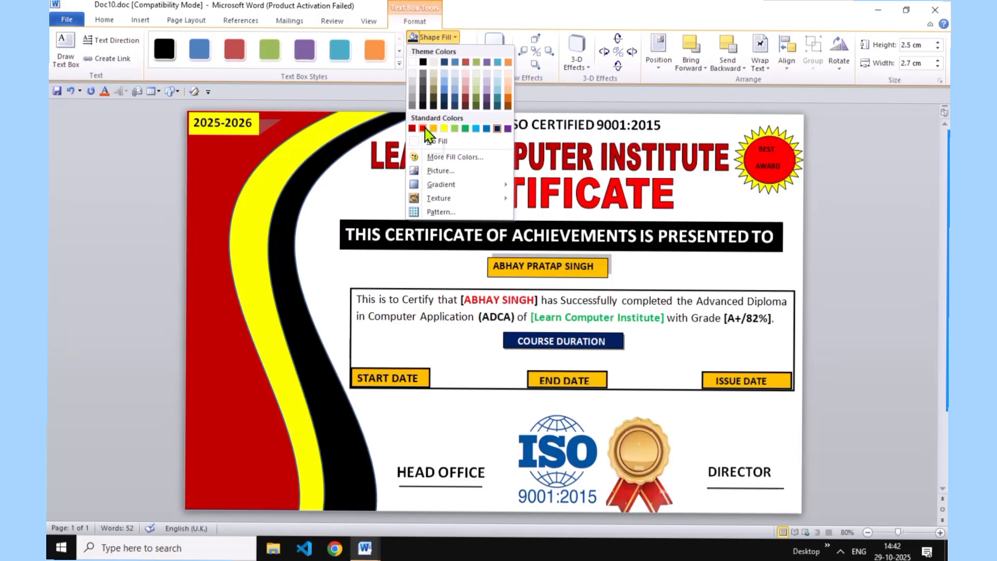
click(775, 136)
- Fill the starburst shape behind the BEST AWARD circle with red
click(763, 130)
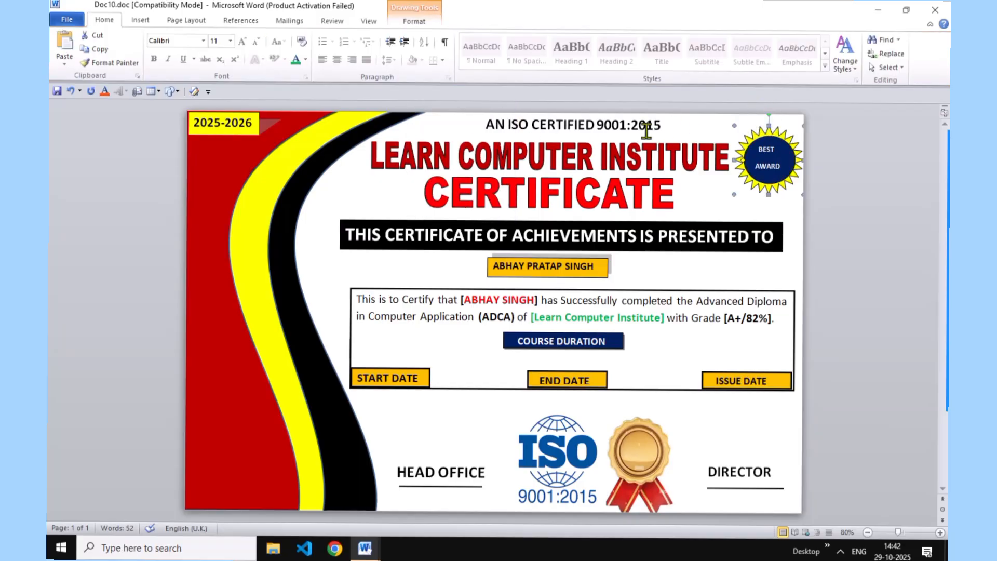
click(415, 21)
click(486, 37)
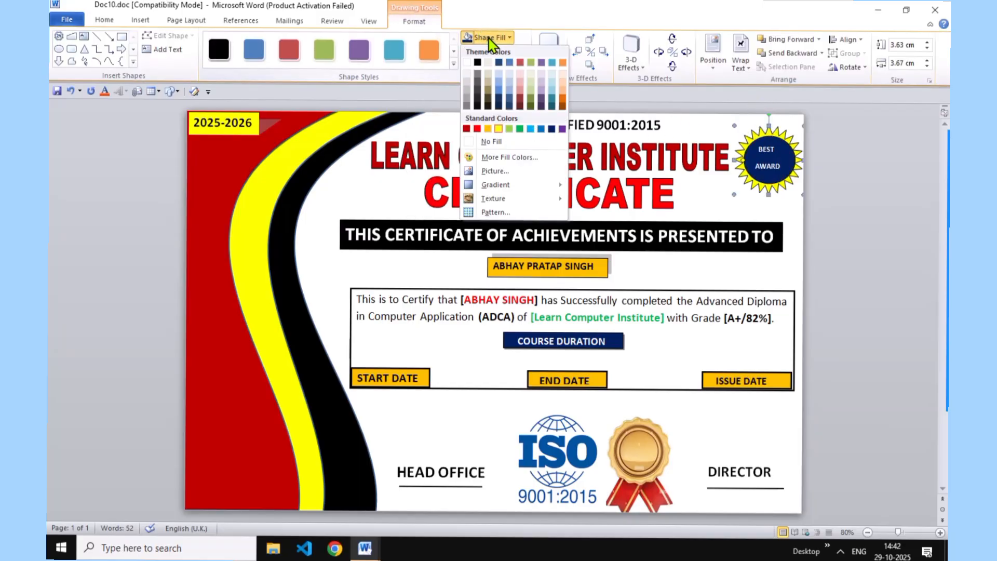
click(477, 128)
click(697, 199)
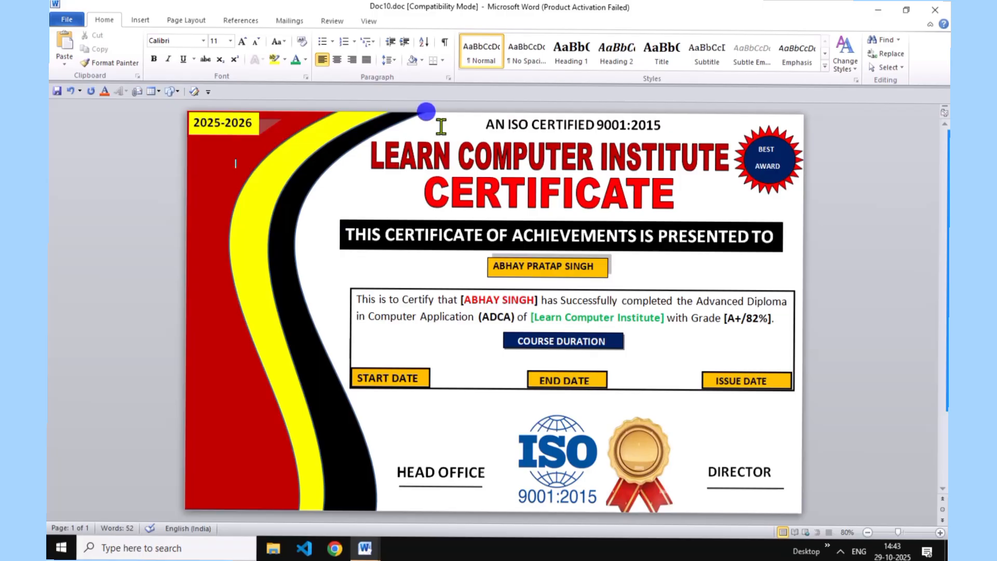
- Try Purple, Accent 4, Darker 50% as the page color, and switch the page color to light green
click(193, 22)
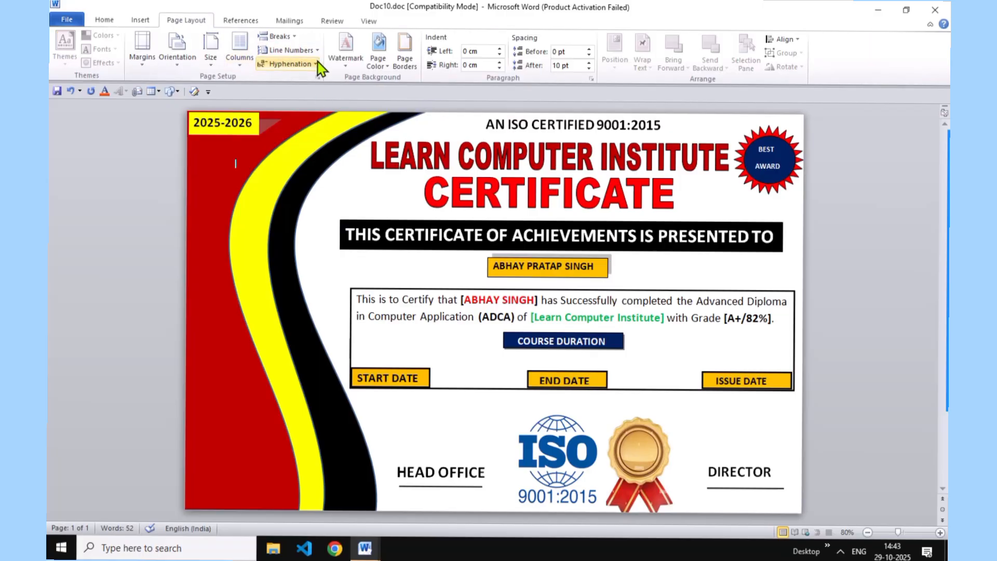
click(378, 58)
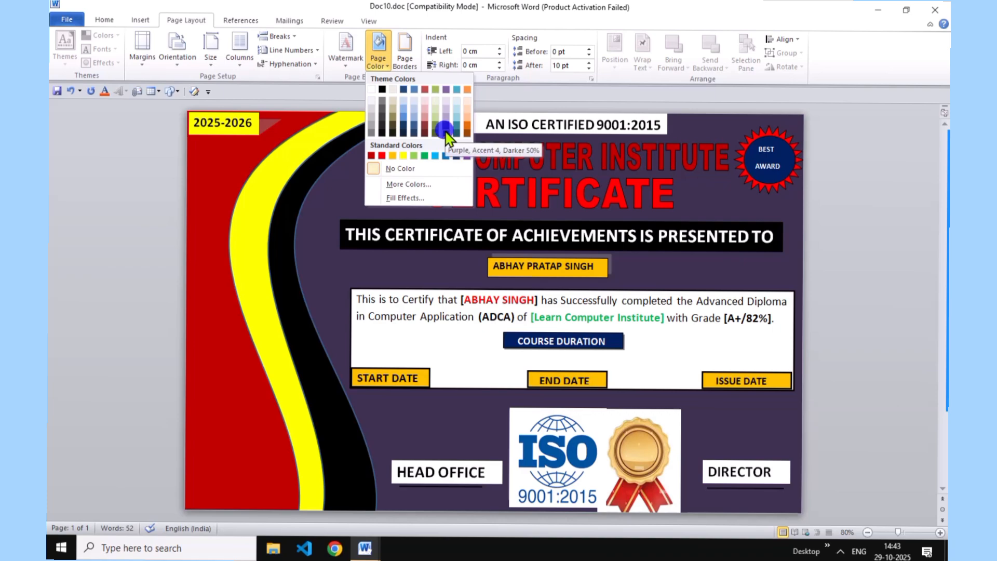
click(444, 130)
click(379, 49)
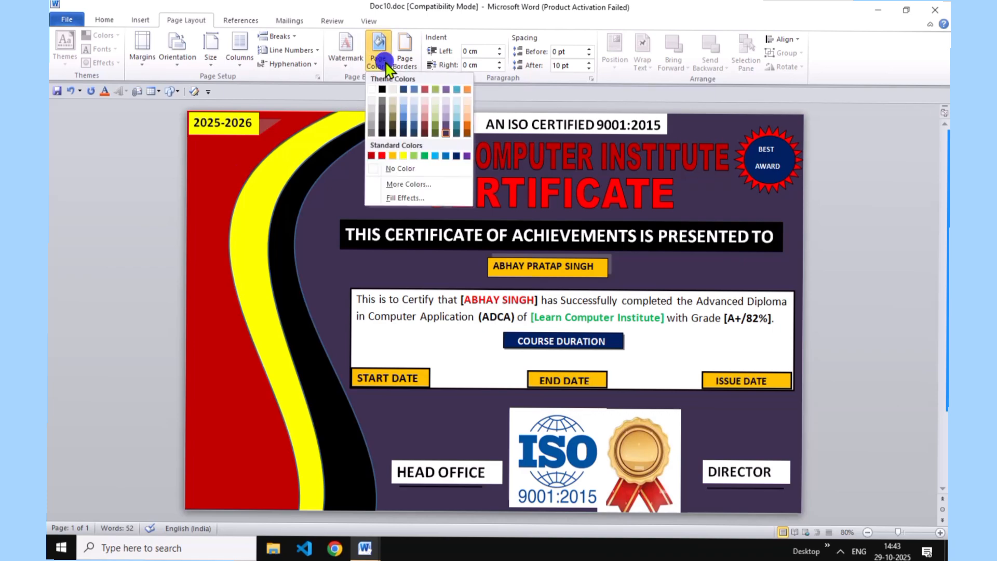
click(415, 157)
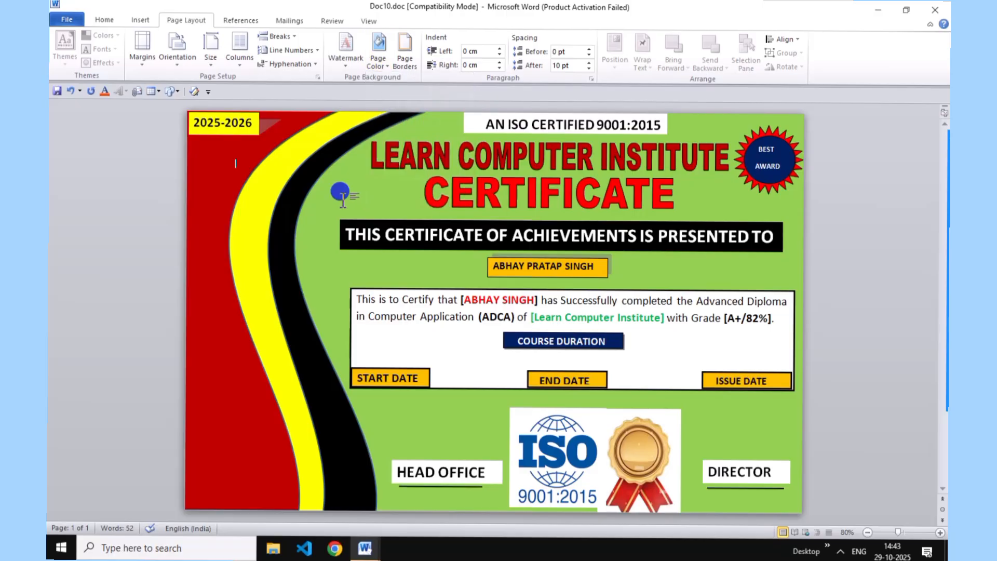
- Try light pink as the page color, and switch the page color to white
click(385, 63)
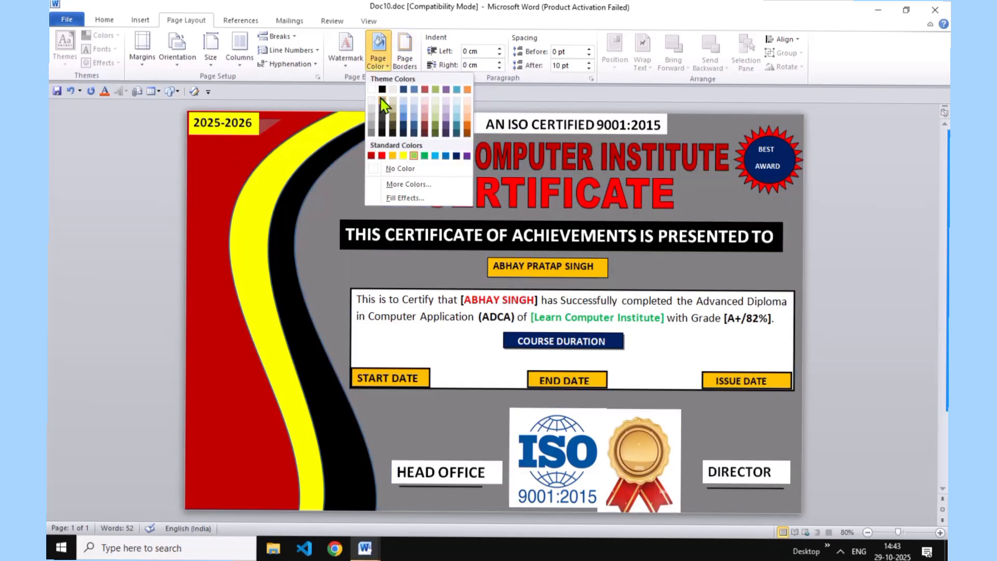
click(426, 108)
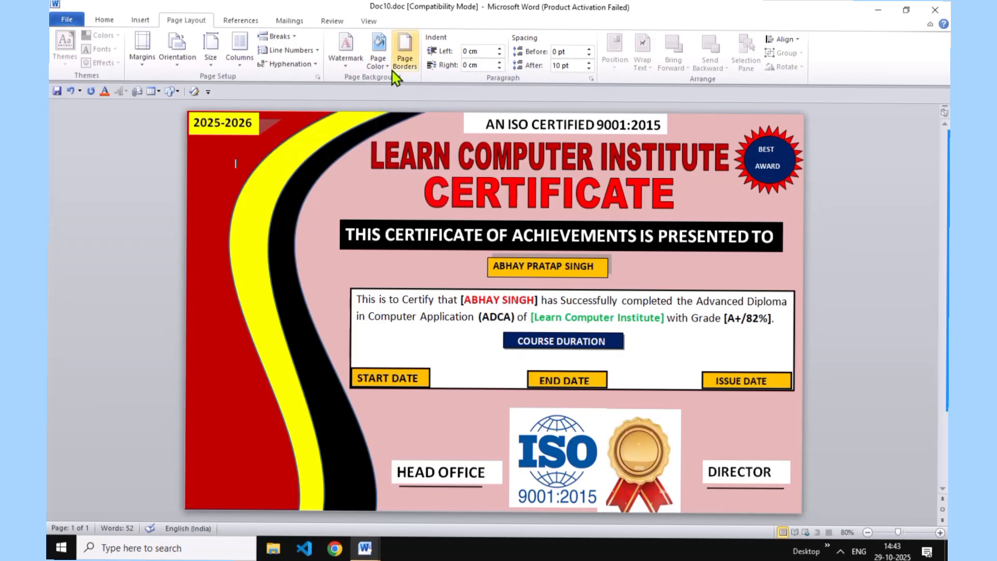
click(379, 59)
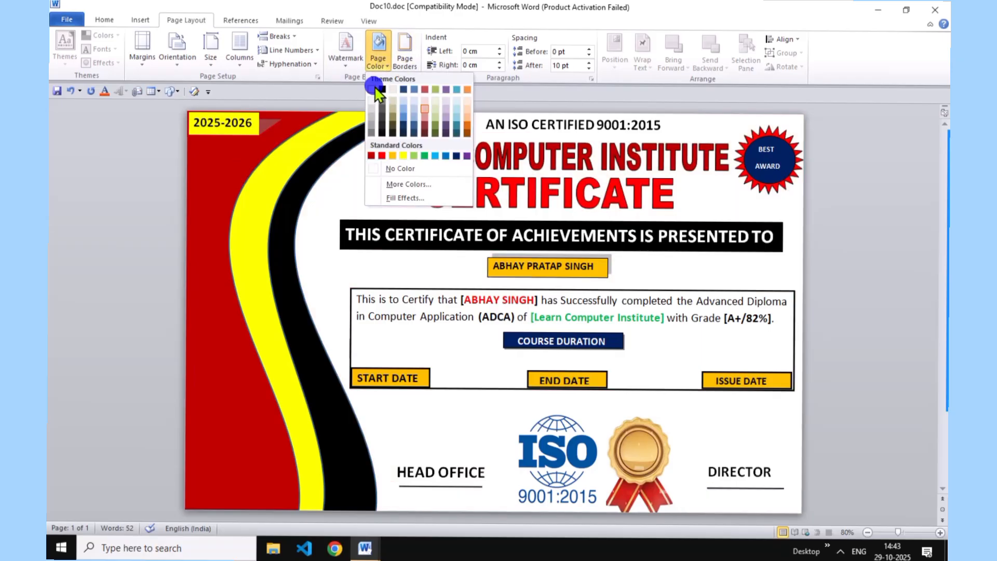
click(375, 88)
- Reapply the standard dark red fill to the large curved shape along the page's left edge, and deselect it
click(273, 134)
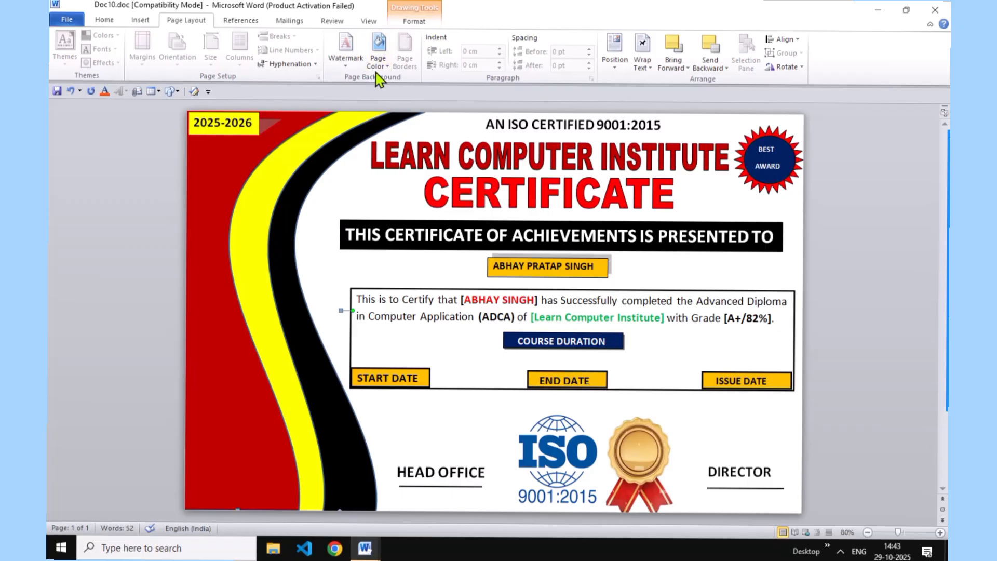
click(415, 21)
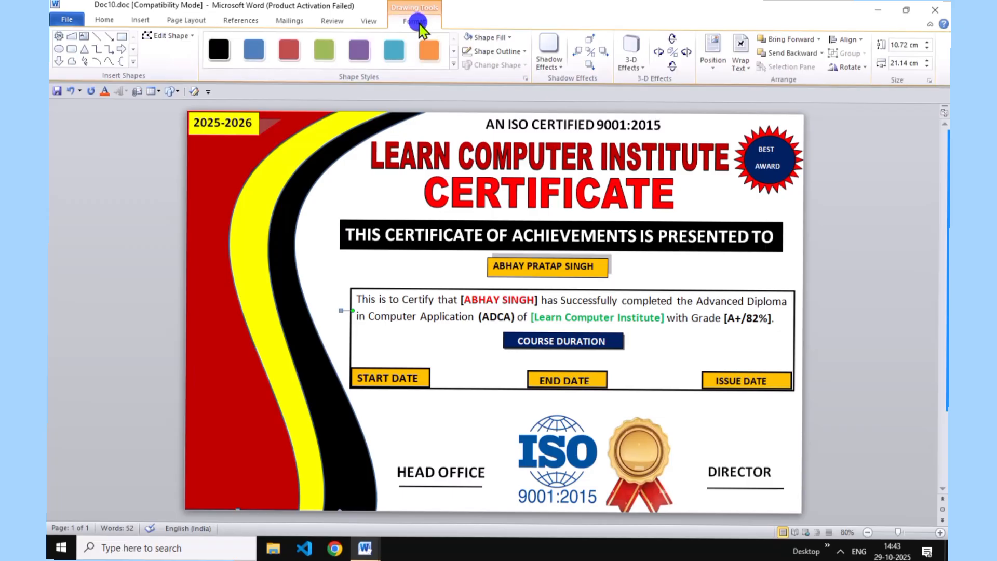
click(496, 39)
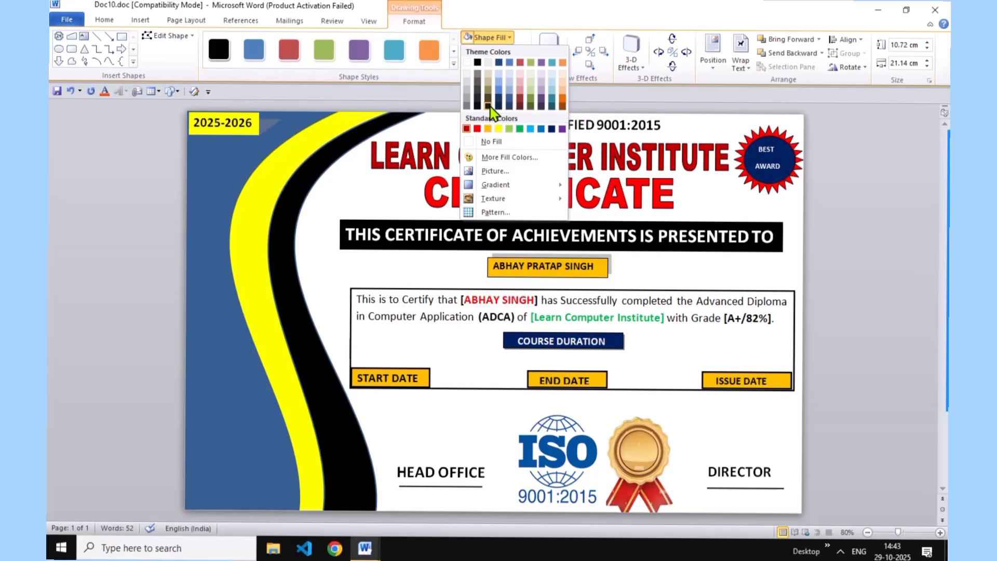
click(466, 128)
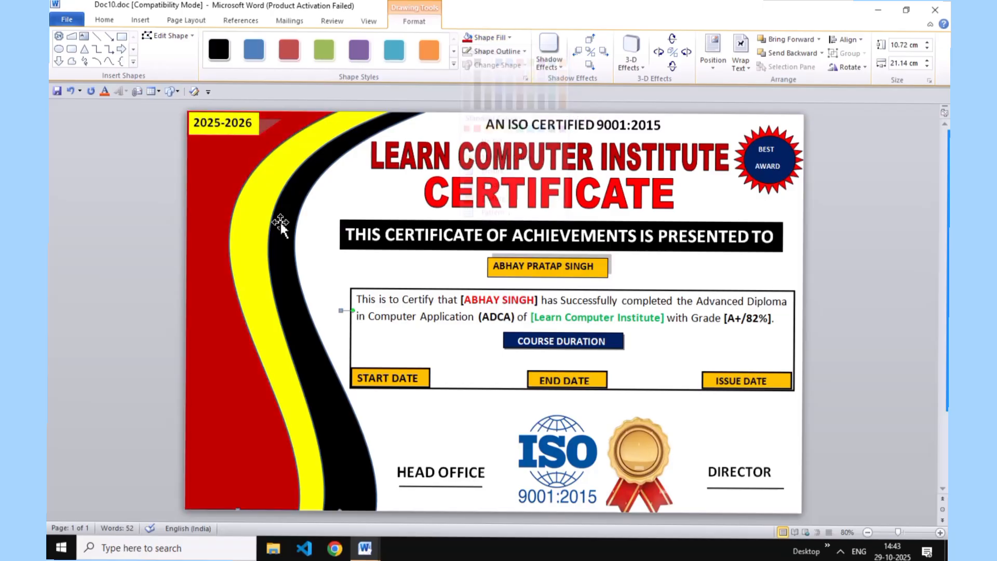
click(348, 231)
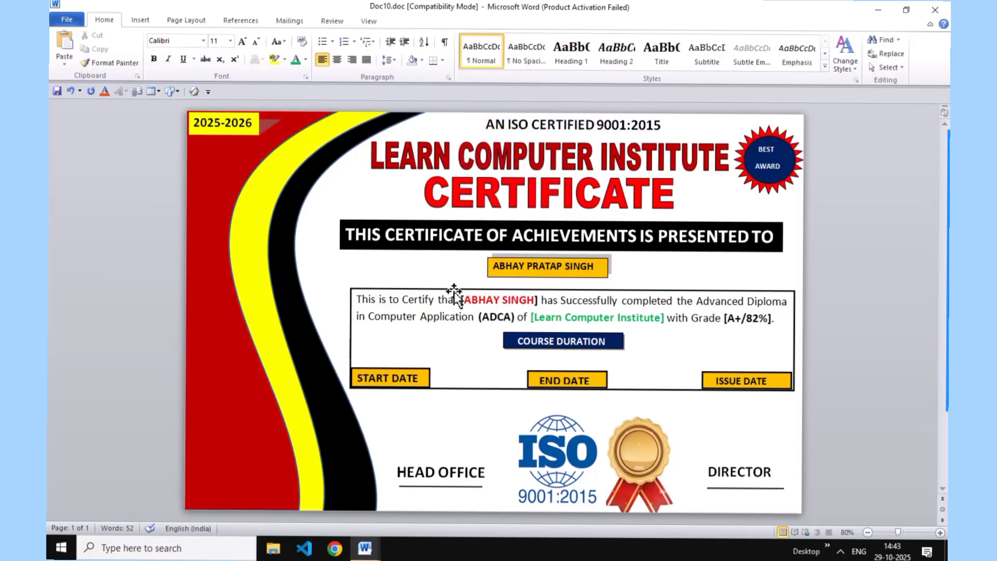